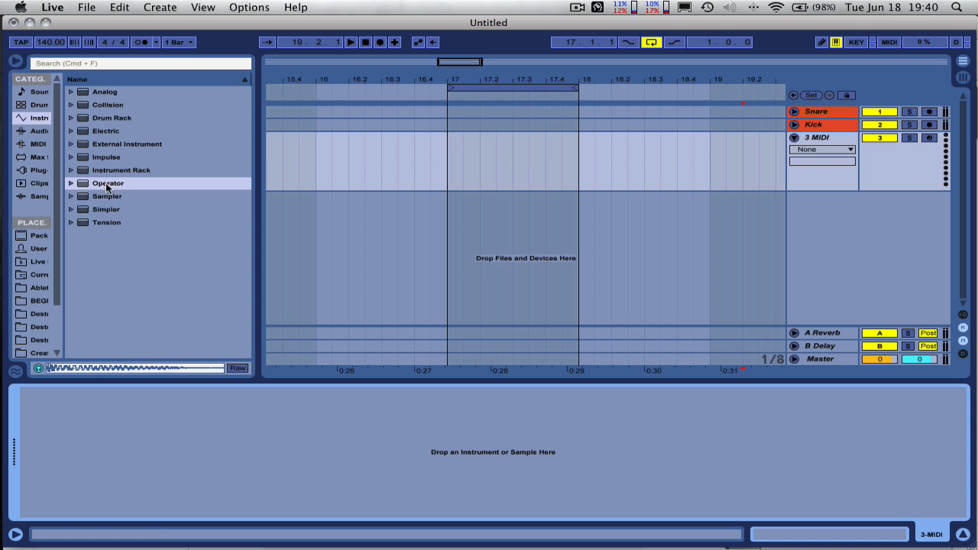
Step: Load the Operator instrument onto the empty third MIDI track
click(837, 139)
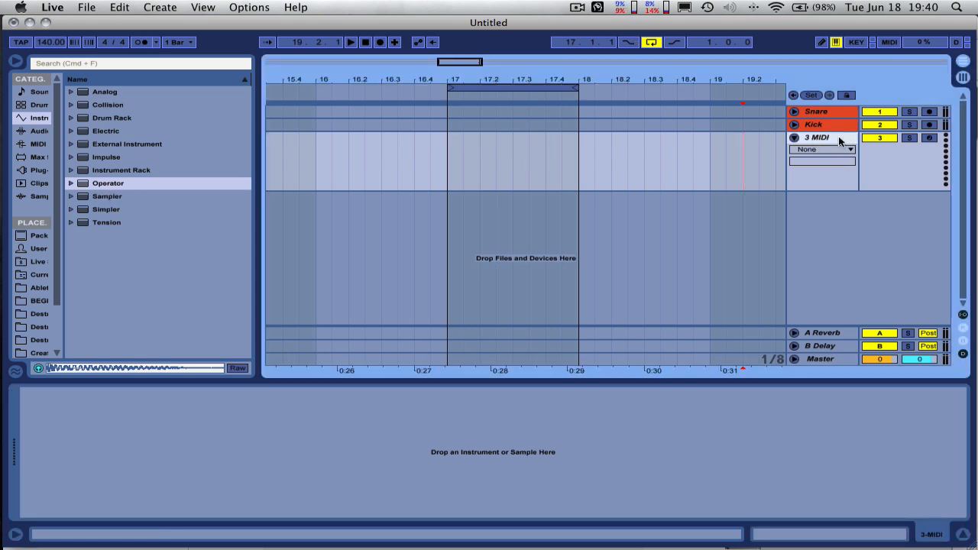
click(822, 126)
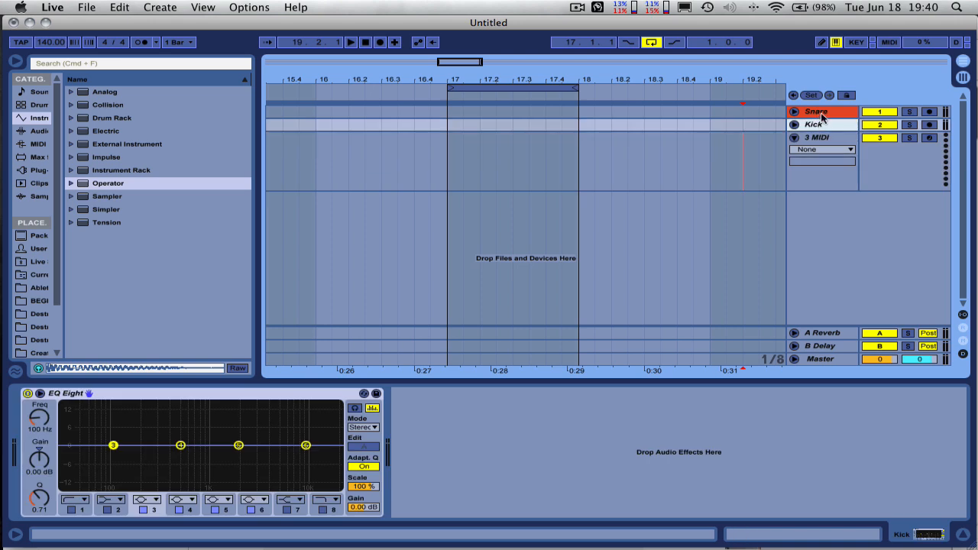
click(822, 113)
click(822, 140)
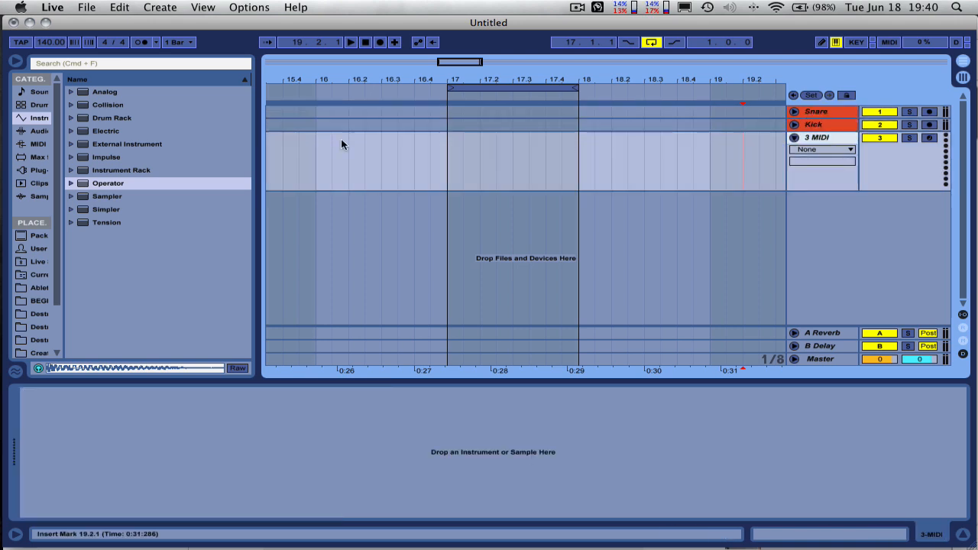
drag(87, 183, 193, 478)
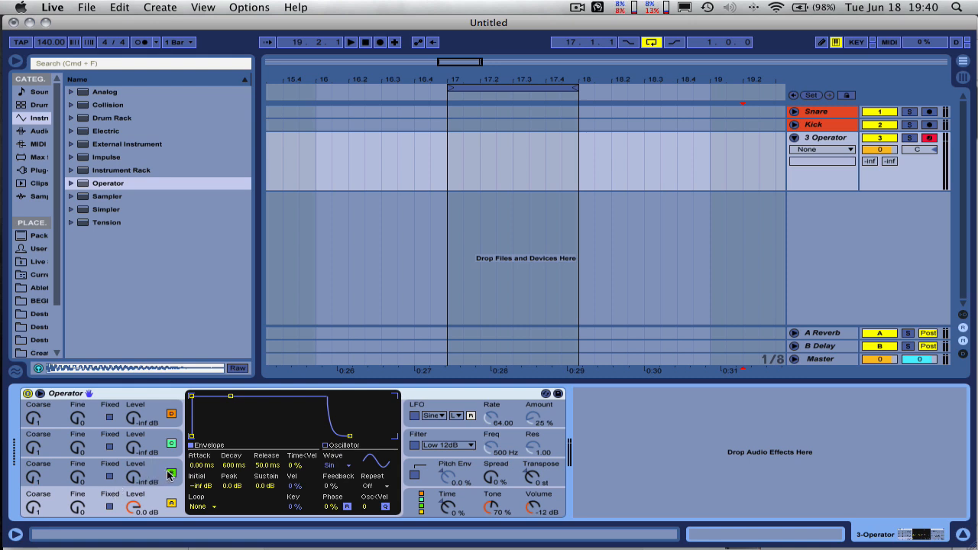
Step: Switch off oscillators C and D and choose the algorithm with two parallel pairs of oscillators
click(171, 443)
click(171, 415)
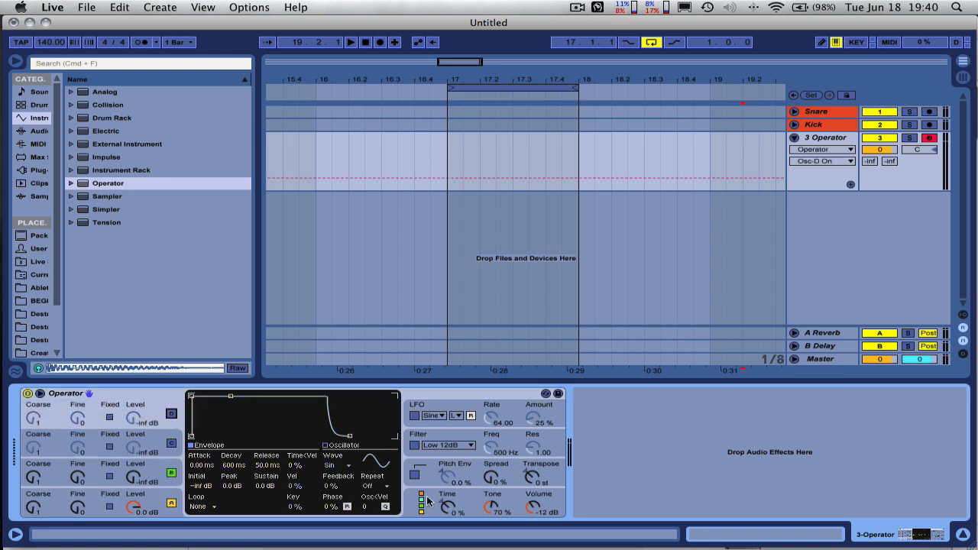
click(413, 508)
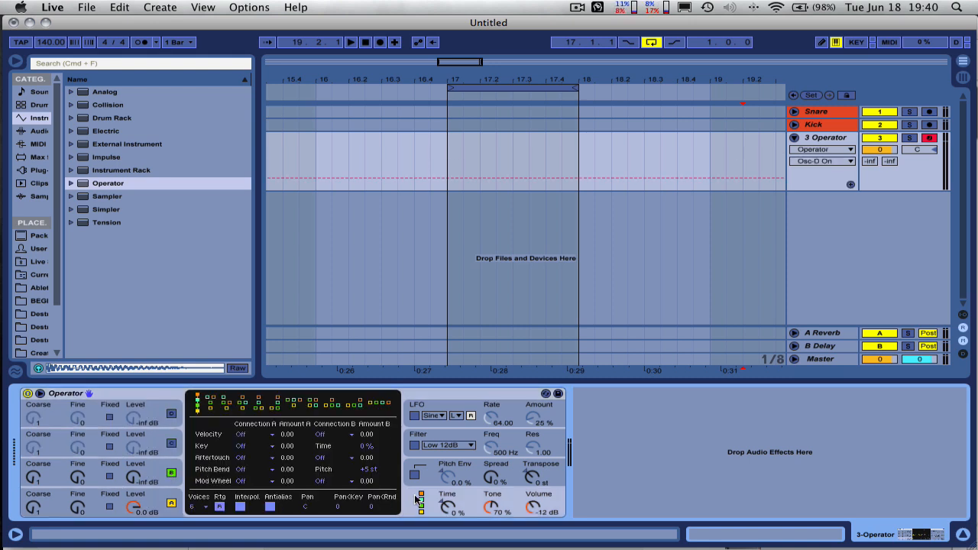
click(315, 409)
Step: Display oscillator A's harmonics in place of its envelope and erase all the harmonic bars
click(169, 493)
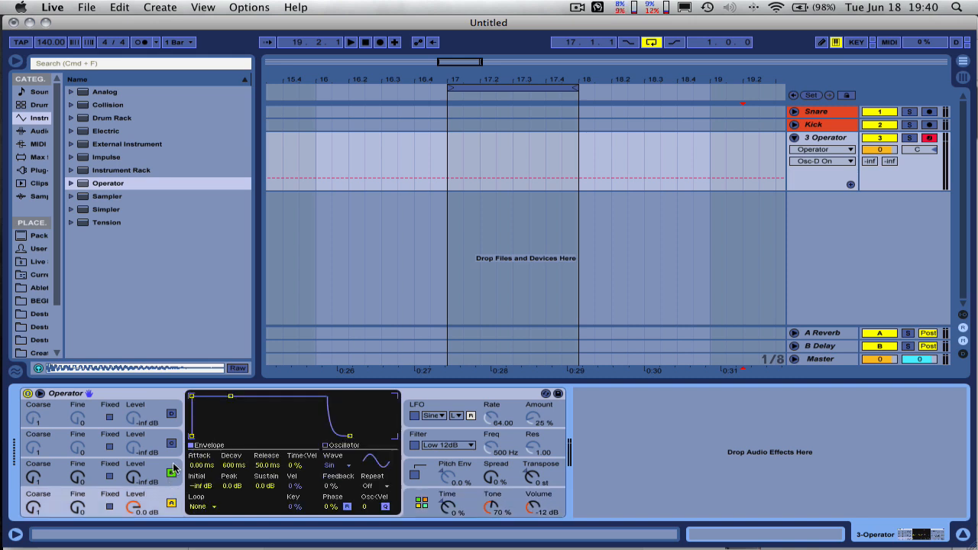
click(175, 466)
click(171, 436)
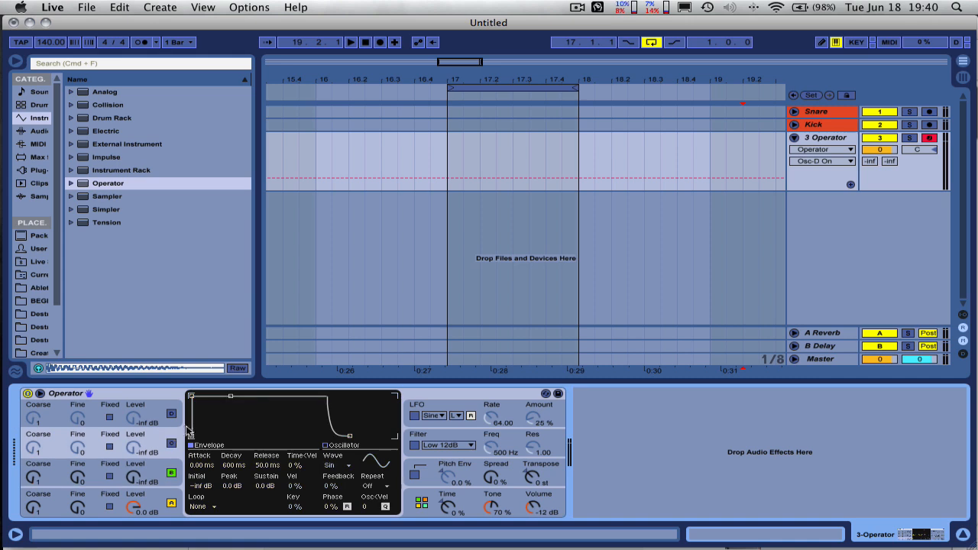
click(160, 490)
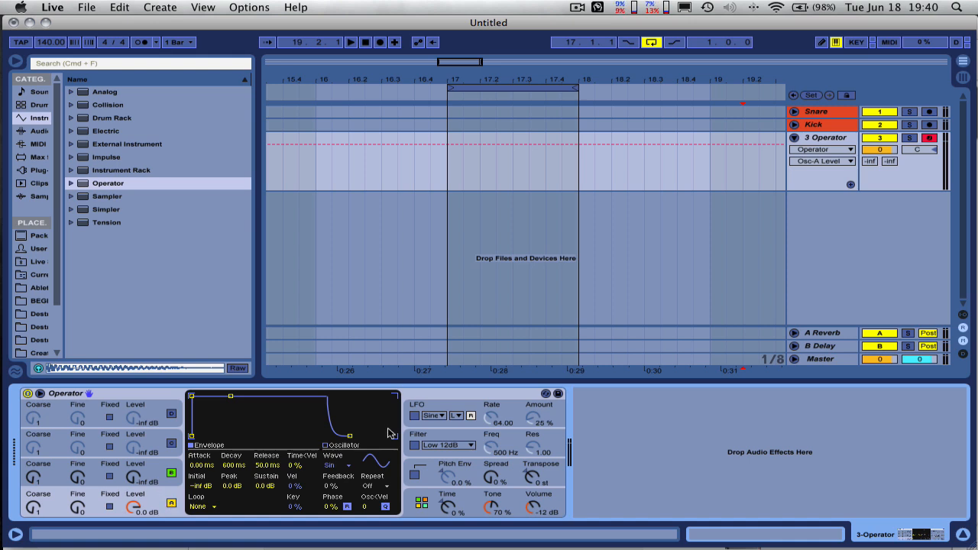
click(336, 447)
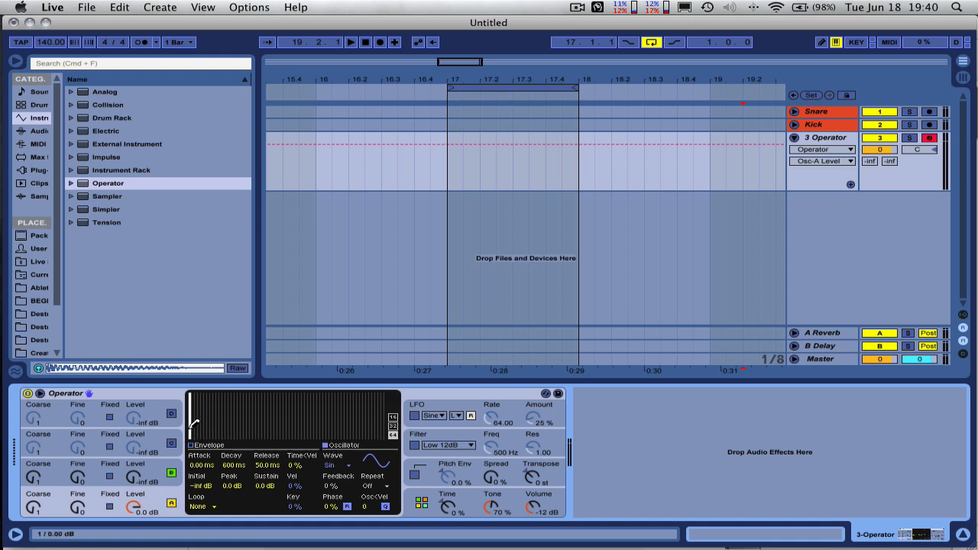
mouse_move(193, 421)
mouse_down()
mouse_move(196, 428)
mouse_move(200, 407)
mouse_move(205, 431)
mouse_up()
mouse_move(366, 430)
mouse_down()
mouse_move(363, 420)
mouse_move(329, 426)
mouse_move(365, 439)
mouse_move(329, 443)
mouse_up()
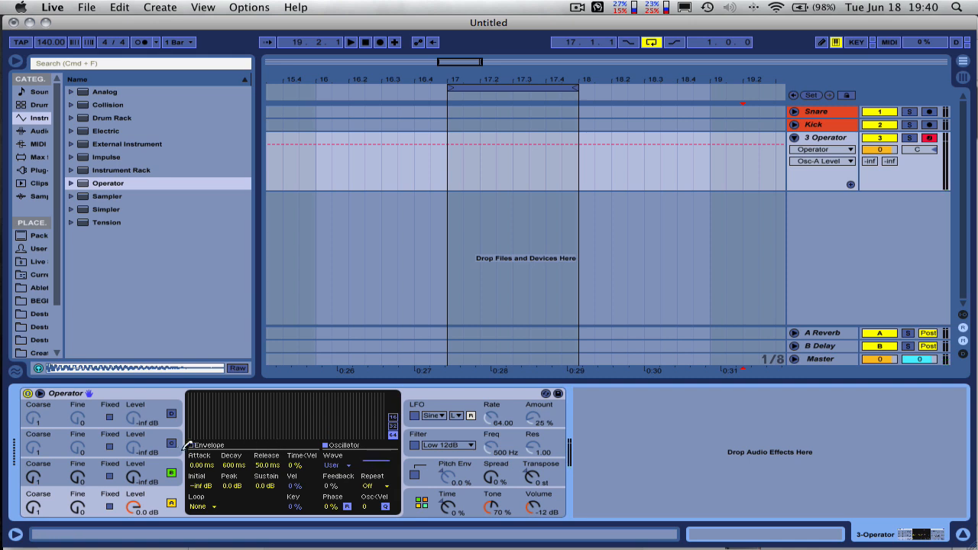
Step: Try the Square D and Saw D waveforms on oscillator A
click(340, 466)
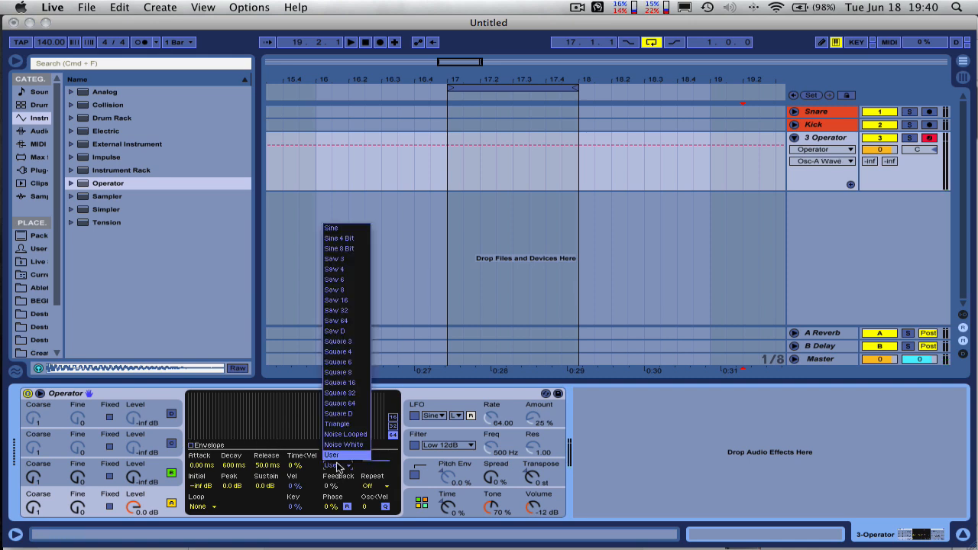
click(364, 417)
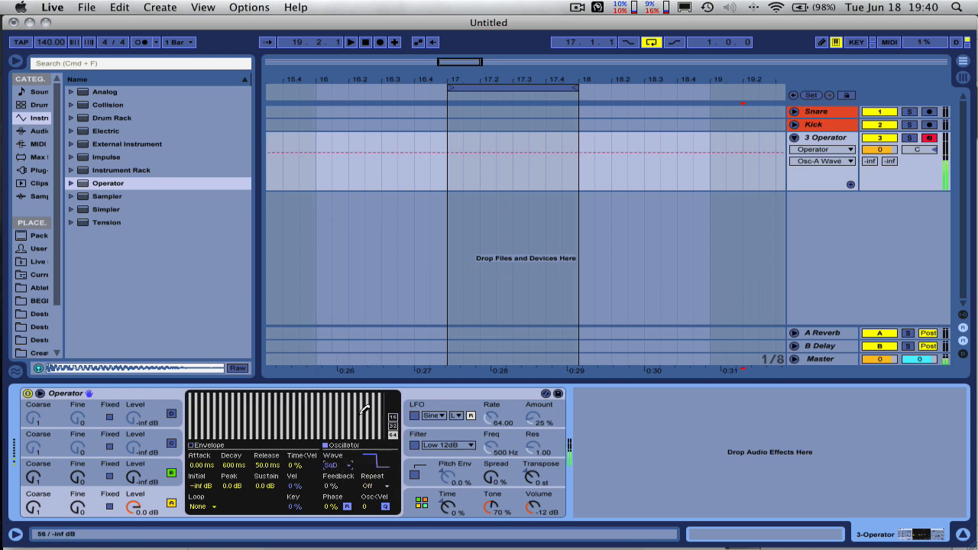
click(339, 466)
click(360, 334)
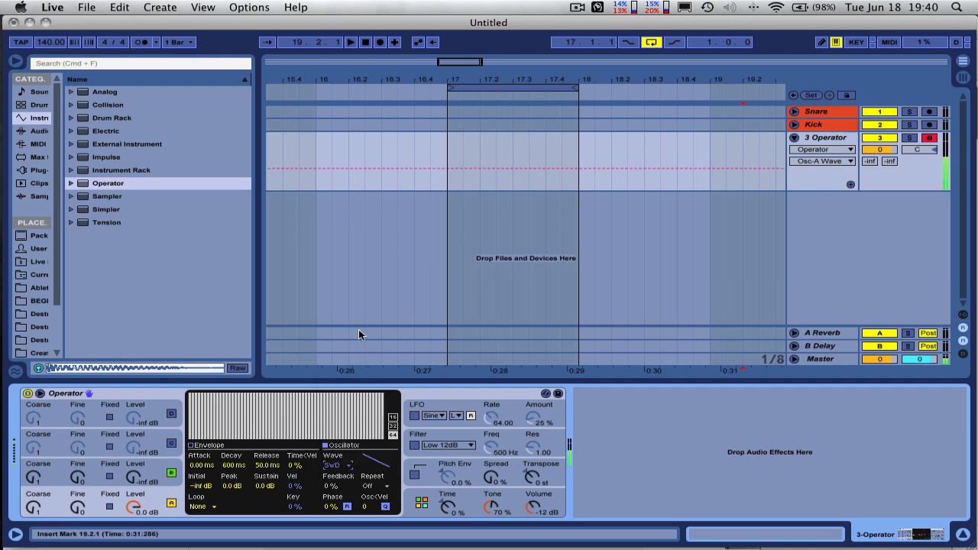
click(347, 465)
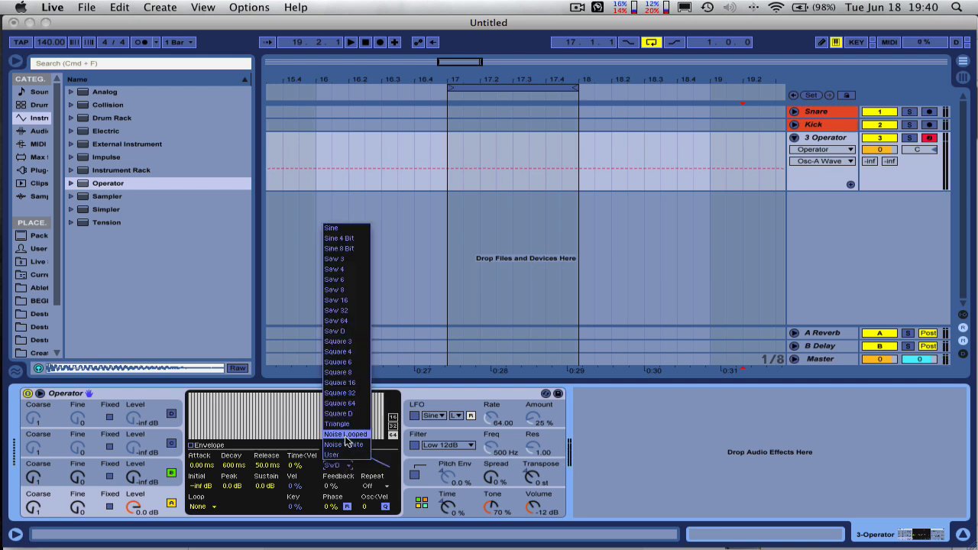
click(343, 464)
Step: Redraw oscillator A's user waveform as scattered clusters of low-level harmonics and lower the computer keyboard's octave
mouse_move(386, 435)
mouse_down()
mouse_move(115, 460)
mouse_move(237, 451)
mouse_move(183, 458)
mouse_move(200, 437)
mouse_up()
click(190, 436)
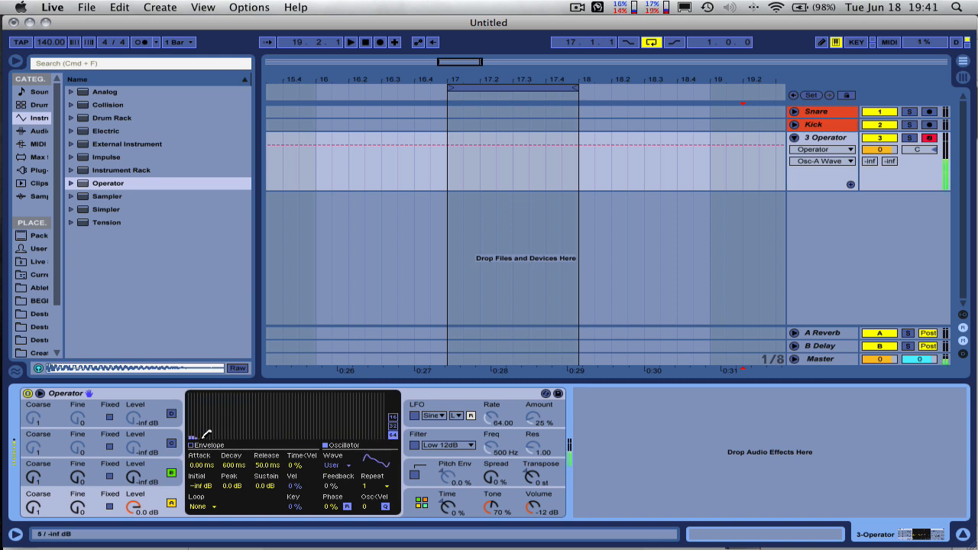
drag(269, 437, 277, 437)
drag(383, 437, 303, 432)
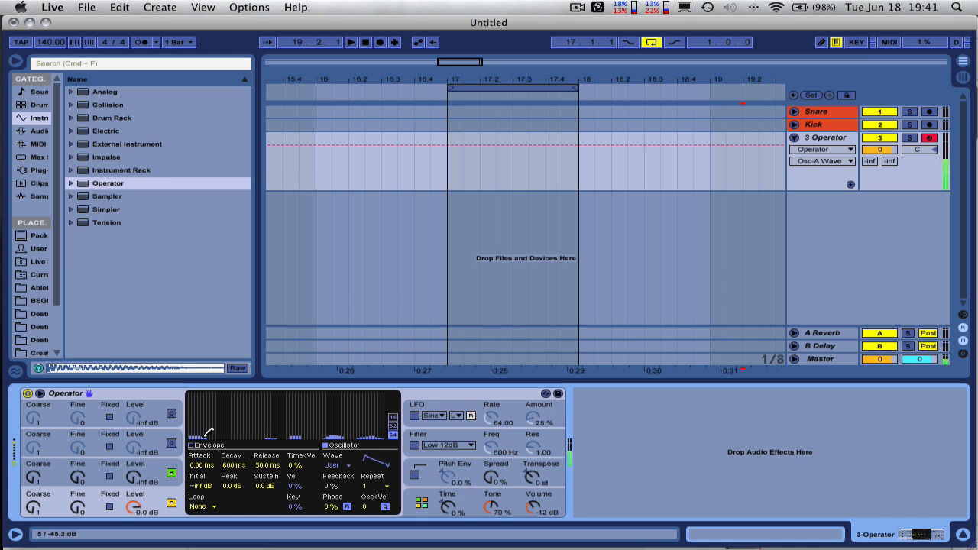
drag(201, 438, 192, 432)
mouse_move(339, 425)
mouse_down()
mouse_move(330, 423)
mouse_move(330, 438)
mouse_up()
key(z)
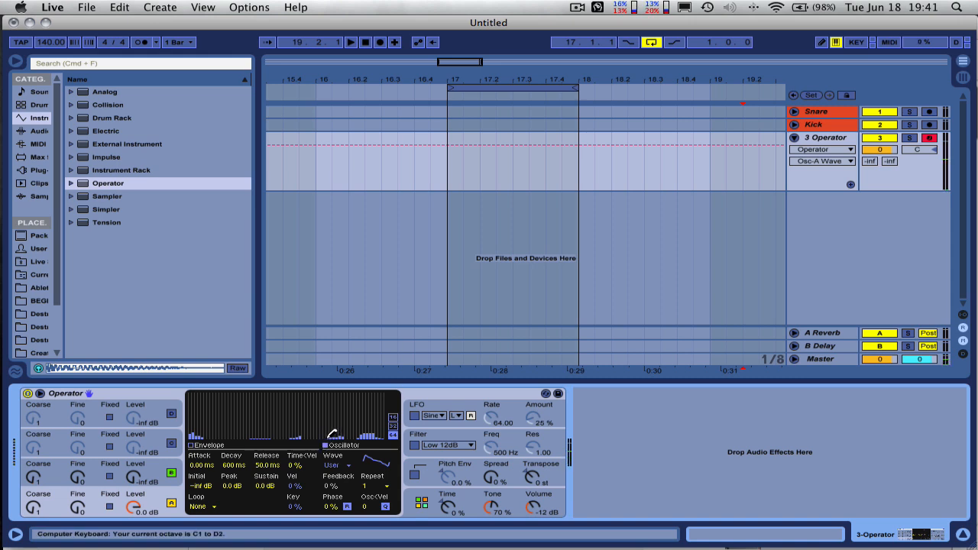
Step: Copy oscillator A's settings and its envelope to oscillator B
right_click(113, 467)
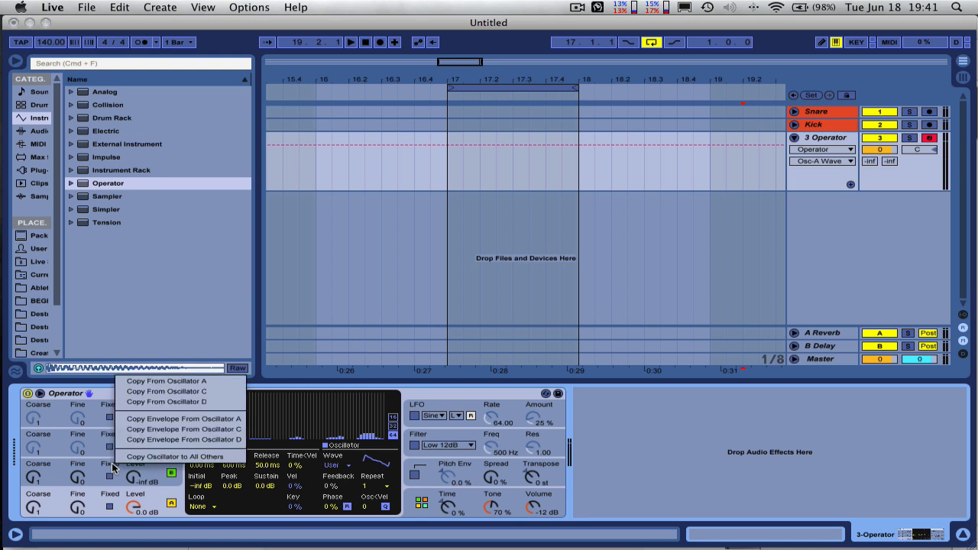
click(167, 380)
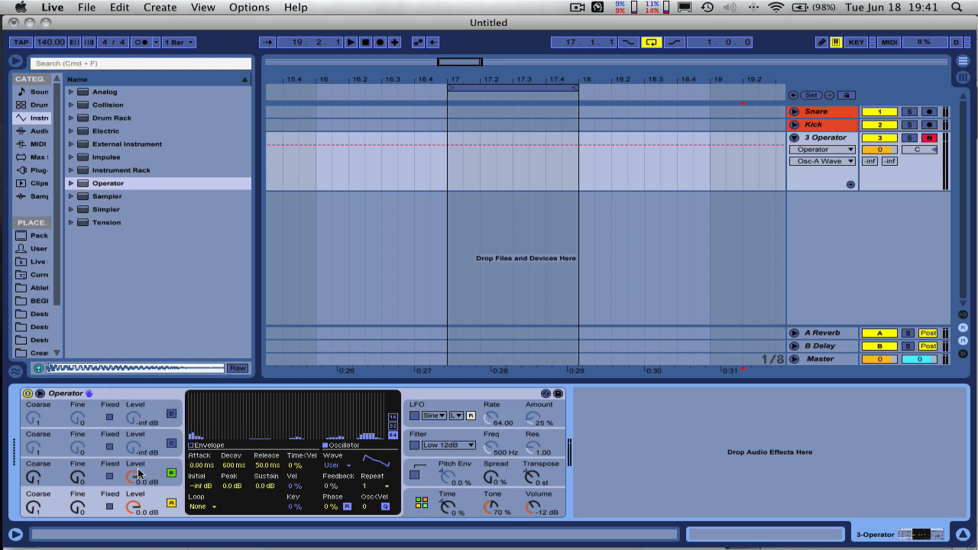
right_click(107, 468)
click(142, 418)
Step: Set oscillator B's level to -22 dB
drag(133, 477, 133, 513)
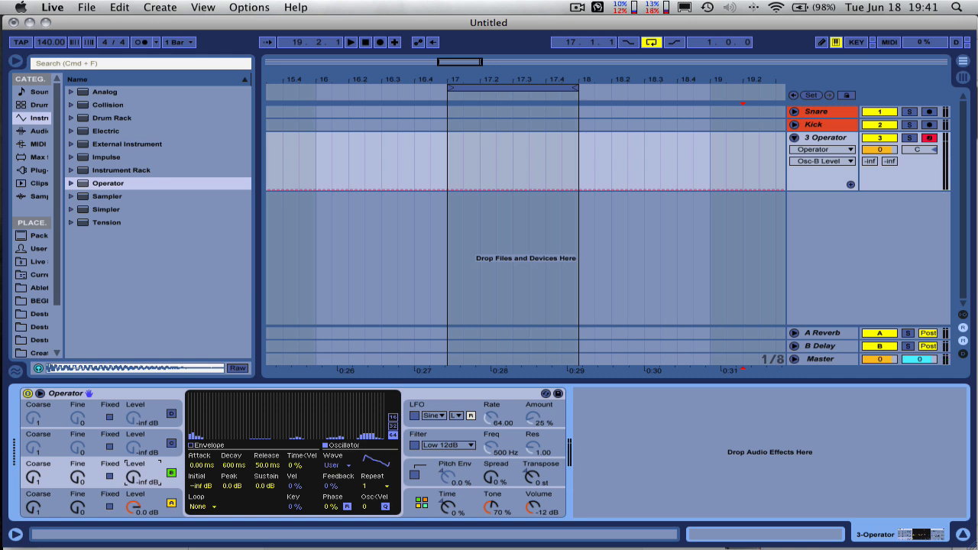
drag(133, 478, 133, 457)
mouse_move(133, 478)
mouse_down()
mouse_move(133, 499)
mouse_move(133, 458)
mouse_move(133, 480)
mouse_up()
Step: Set Operator's number of voices to 1 in the global settings
click(422, 501)
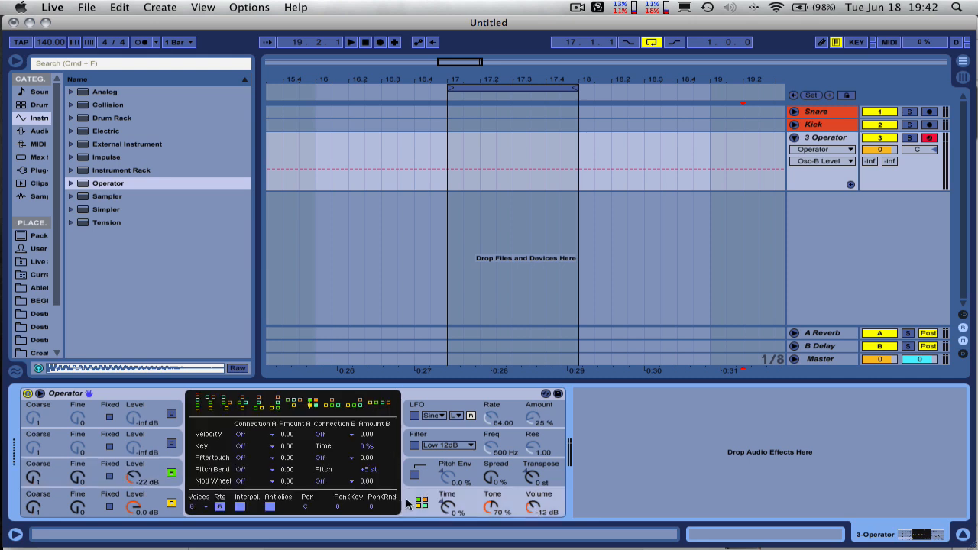
click(203, 508)
click(207, 373)
click(195, 507)
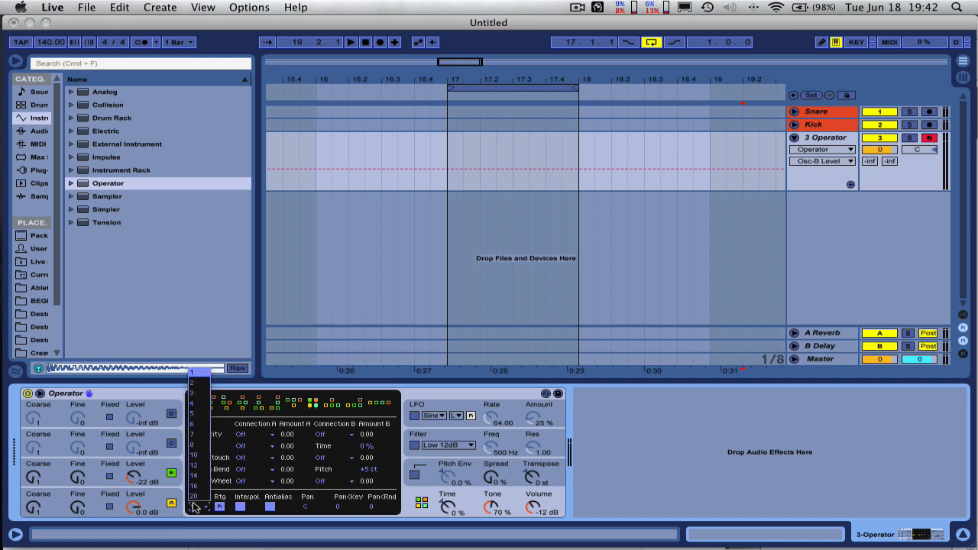
click(191, 384)
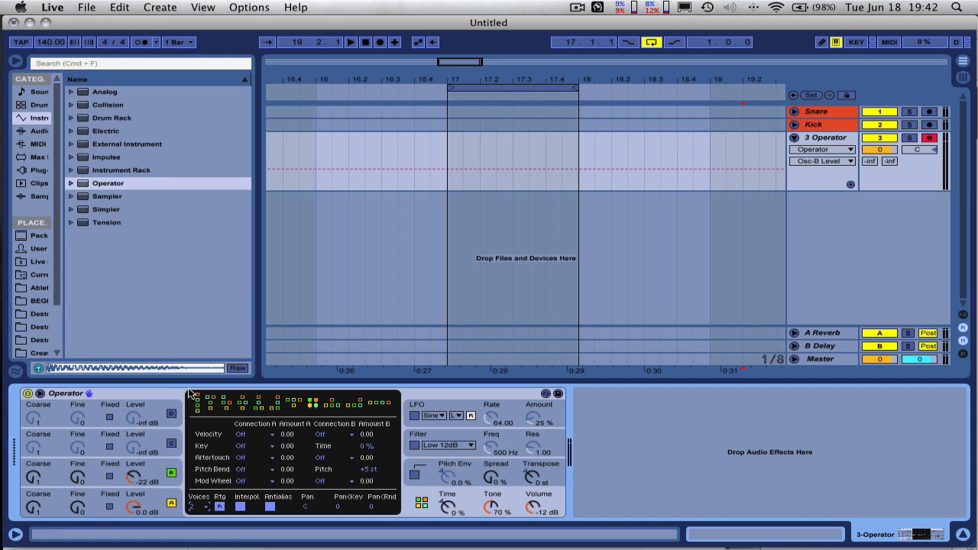
click(201, 508)
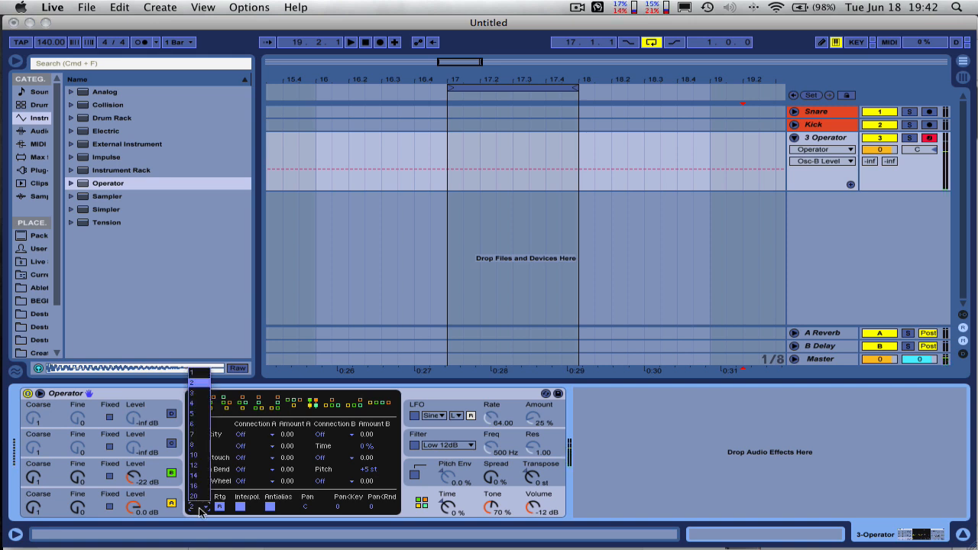
click(191, 373)
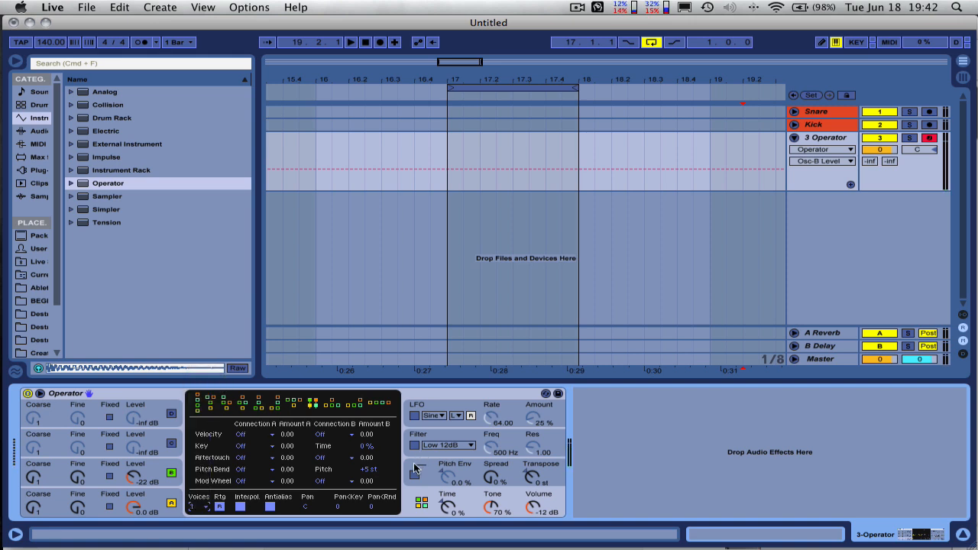
Step: Enable Glide in the pitch section with a glide time of 50 ms
click(415, 470)
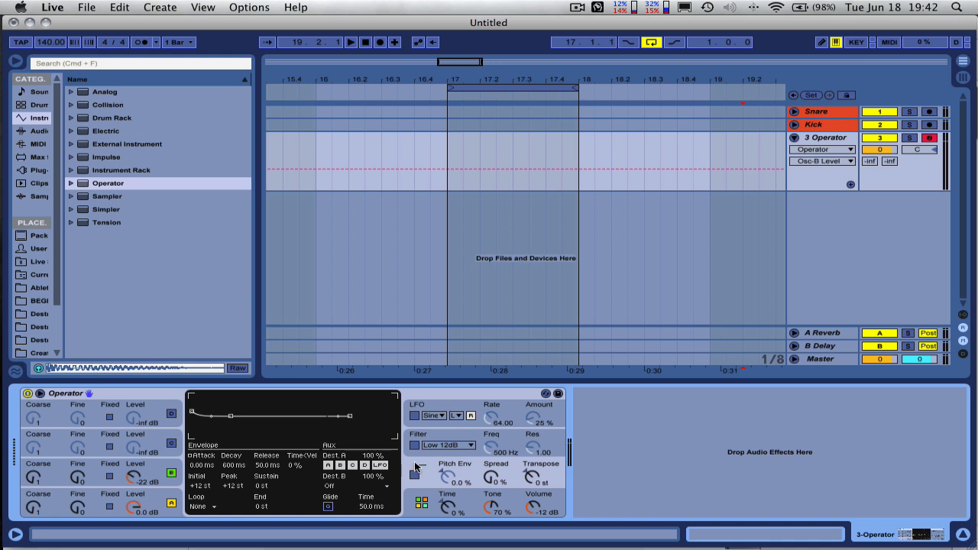
click(328, 506)
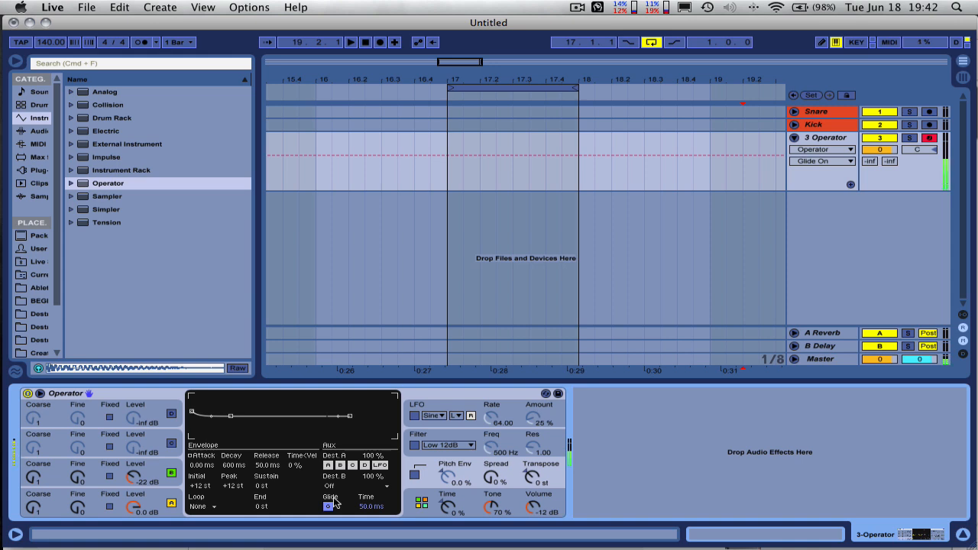
drag(373, 506, 373, 478)
text(50)
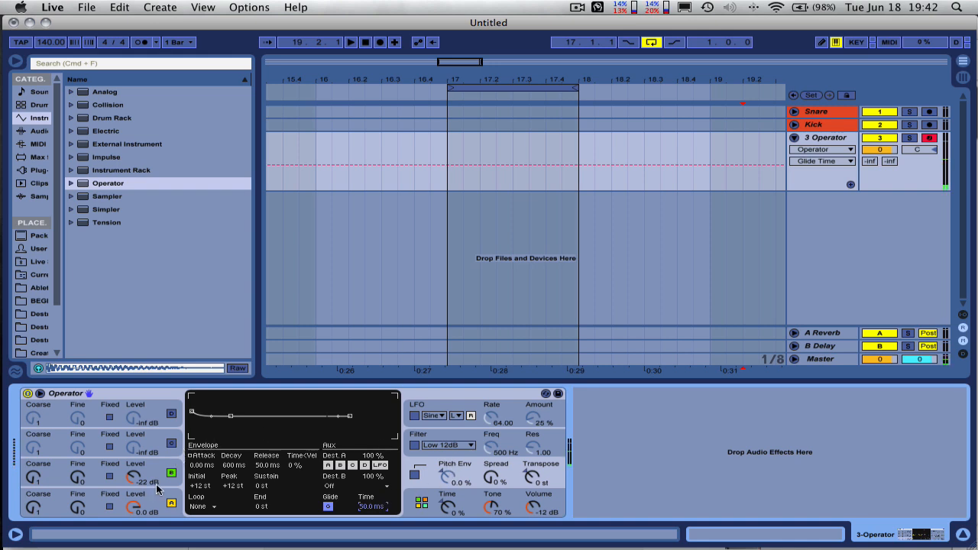
Step: Switch oscillators C and D back on and copy oscillator A's settings and envelope to oscillator C
click(162, 441)
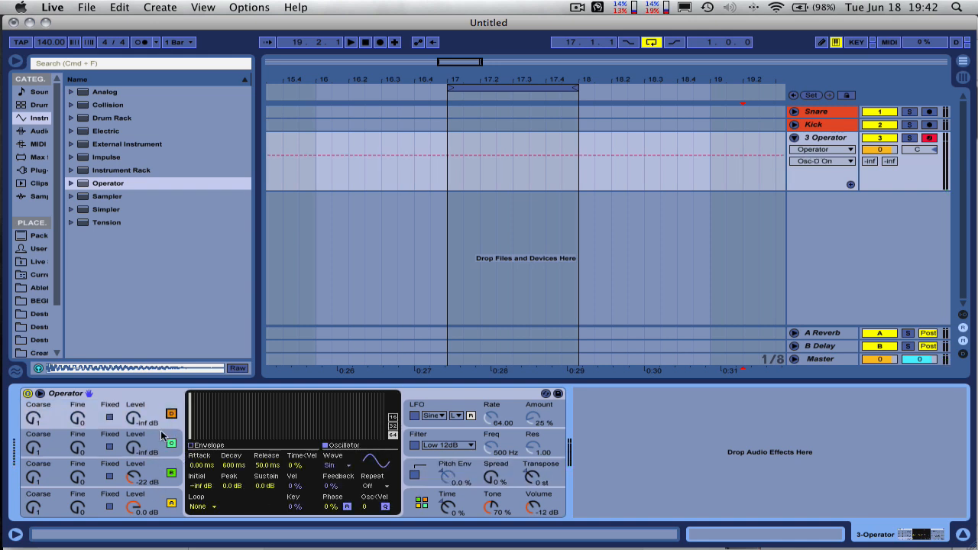
right_click(162, 436)
right_click(157, 437)
right_click(111, 437)
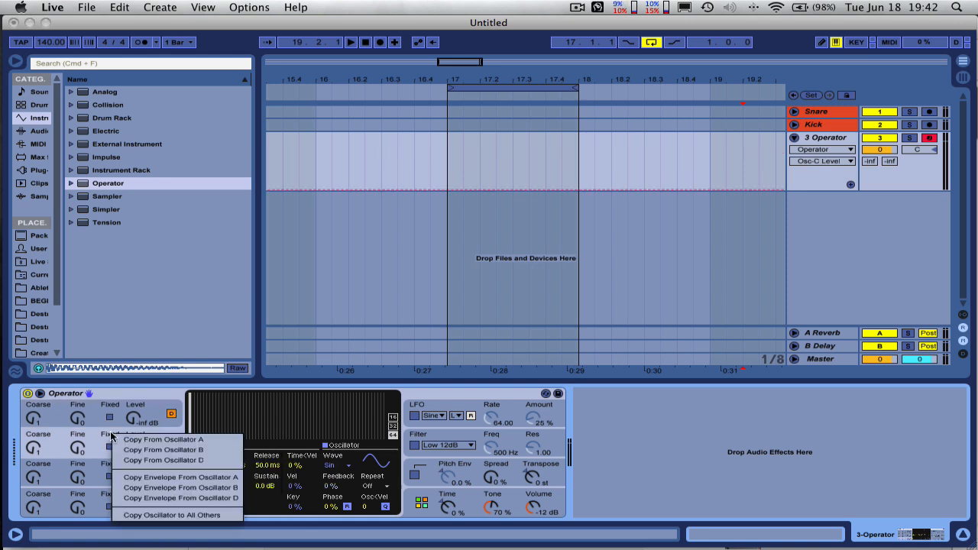
click(153, 440)
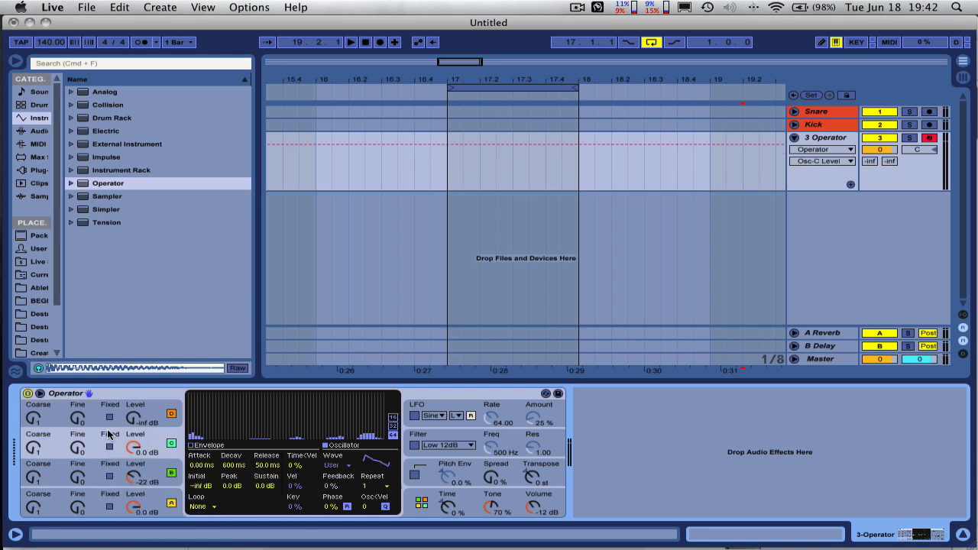
right_click(109, 435)
click(180, 477)
Step: Copy oscillator B's settings and its envelope to oscillator D
right_click(112, 409)
click(111, 407)
right_click(109, 405)
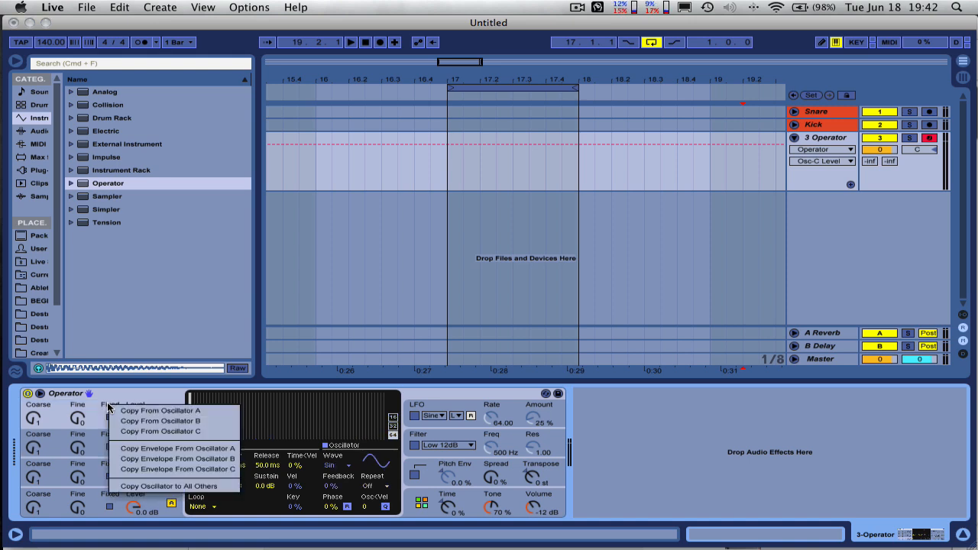
click(135, 421)
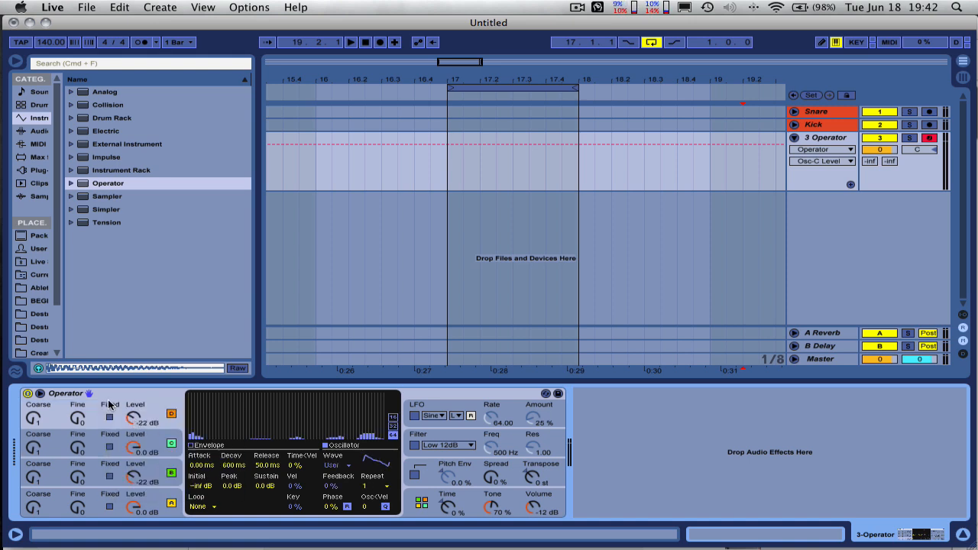
right_click(111, 406)
click(221, 459)
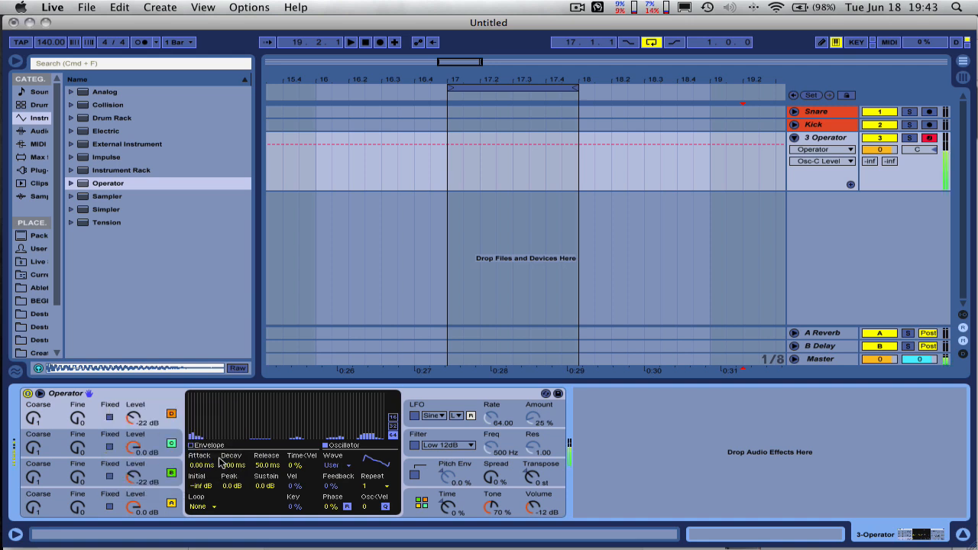
Step: Compare the patch with oscillators C and D off and on, and try out the Spread control
click(171, 443)
click(170, 418)
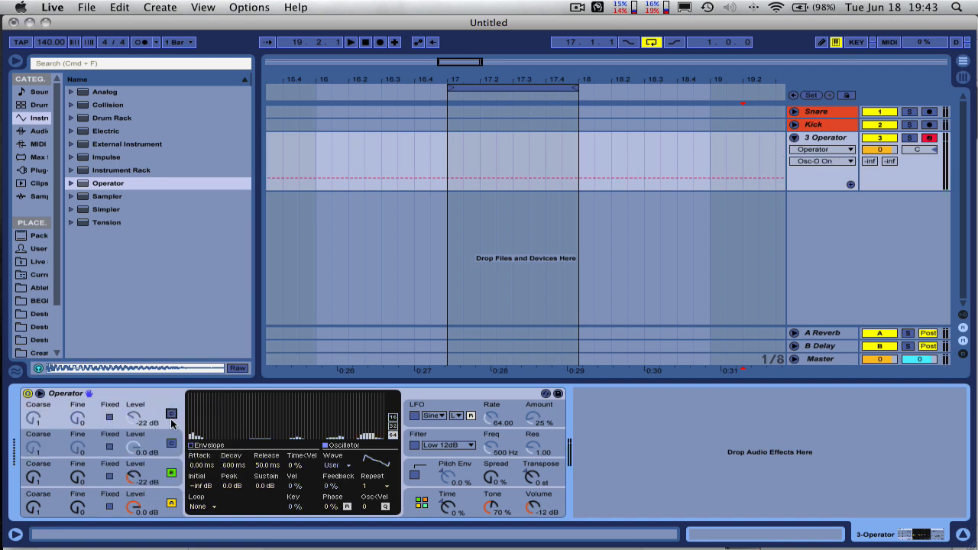
click(171, 444)
click(170, 416)
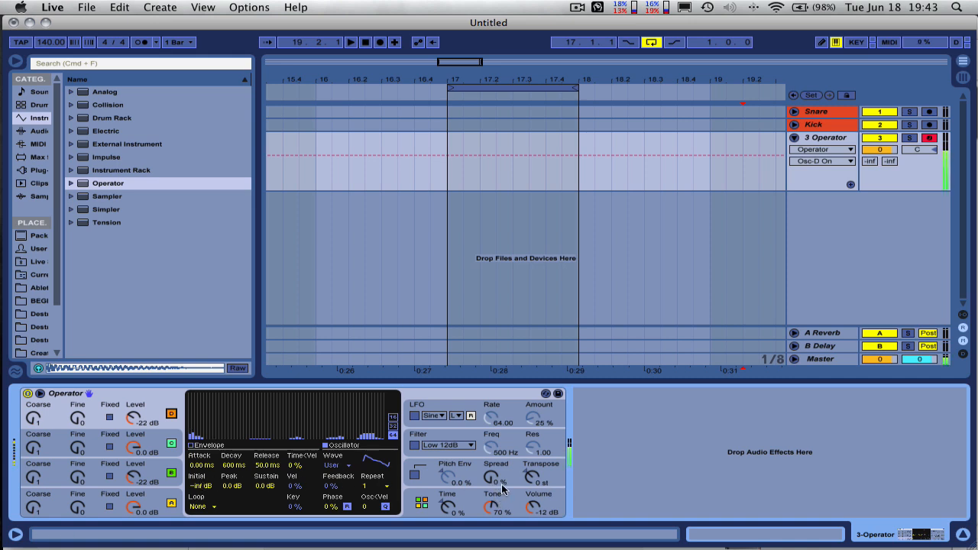
mouse_move(492, 478)
mouse_down()
mouse_move(493, 467)
mouse_move(494, 493)
mouse_up()
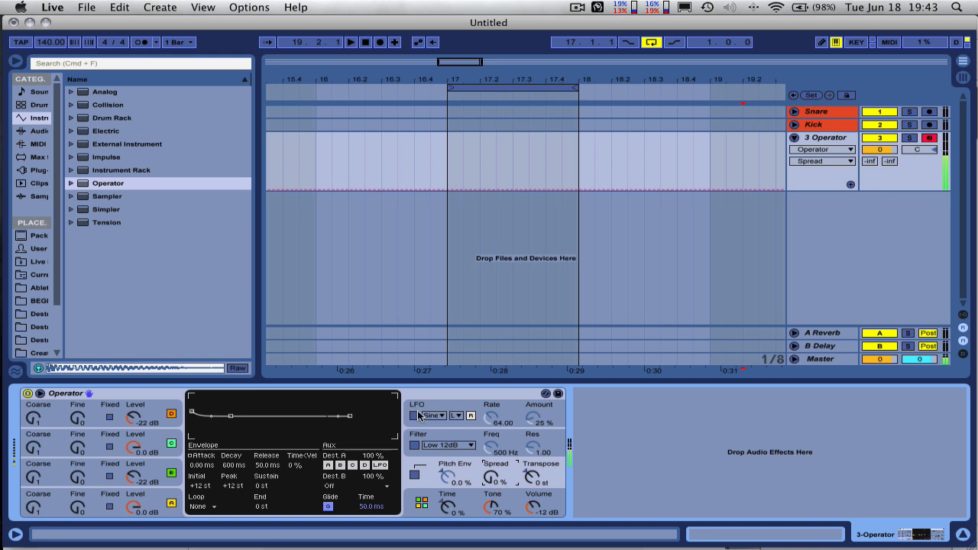
Step: Enable Operator's filter as Low 12dB with a frequency of 6.34 kHz and an envelope amount of 15 %
click(416, 446)
click(442, 448)
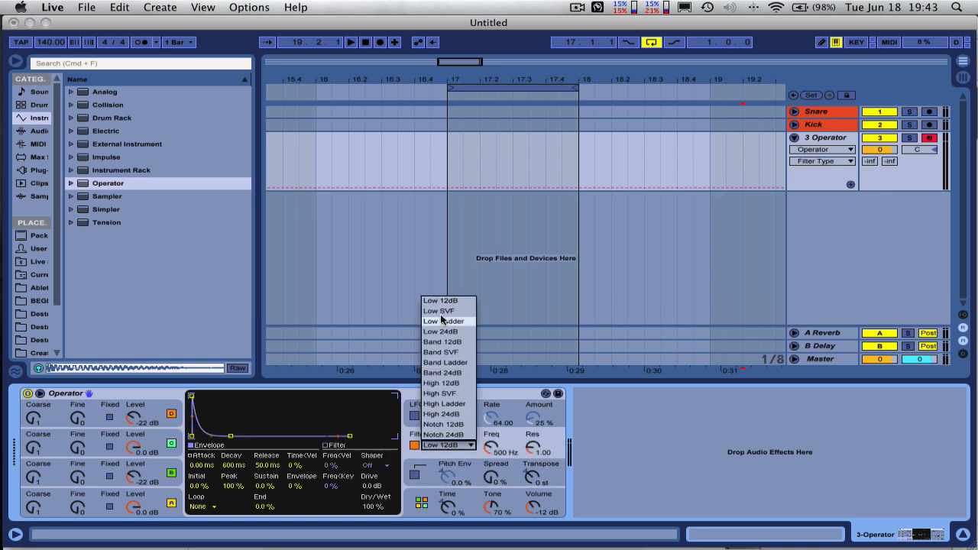
click(452, 304)
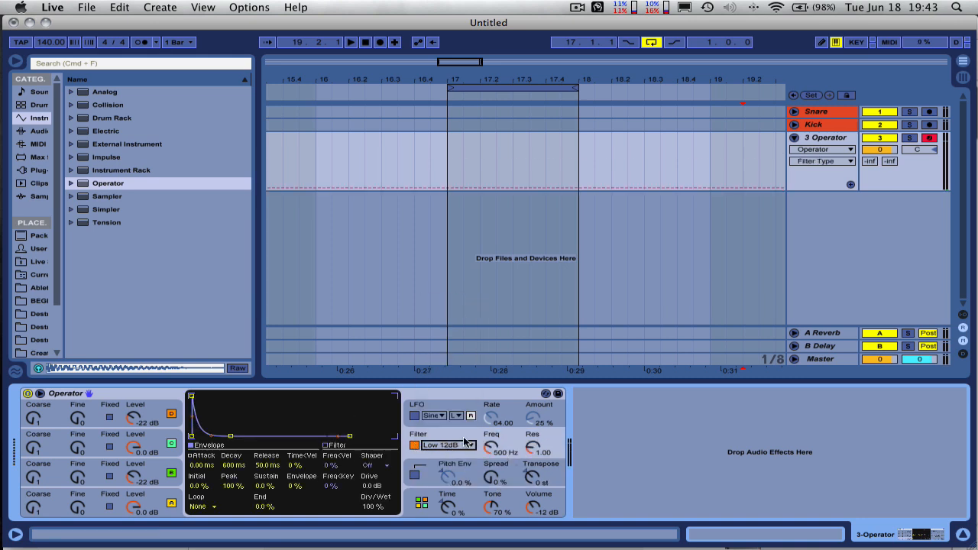
drag(504, 453, 504, 424)
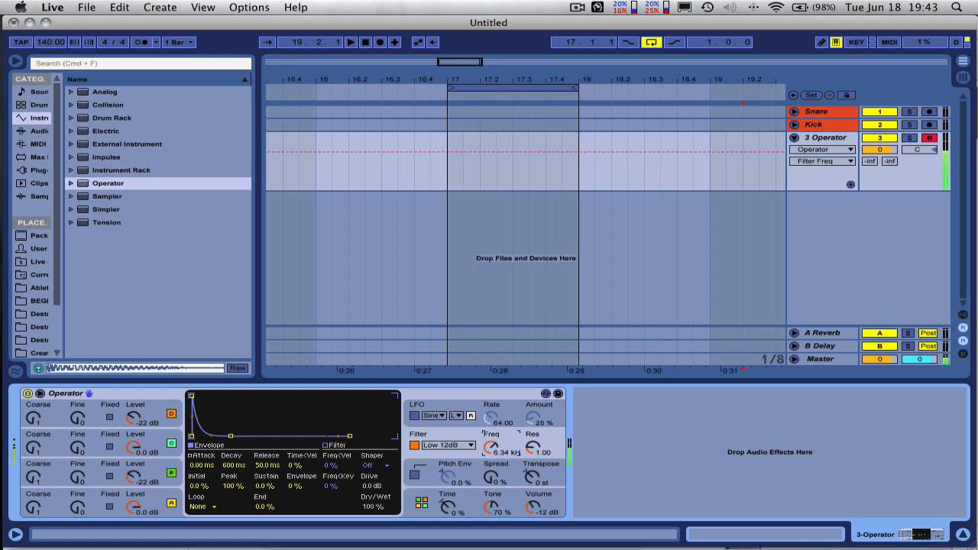
drag(301, 486, 301, 467)
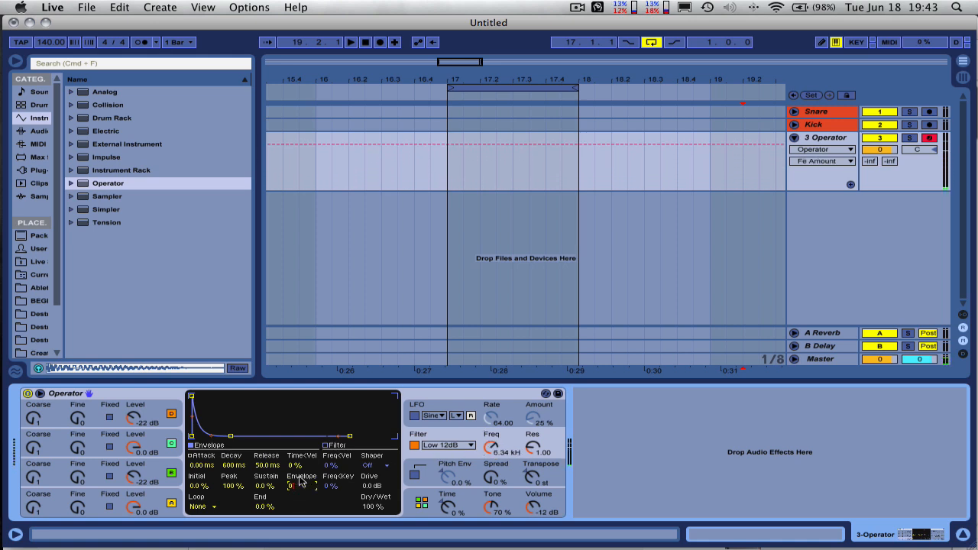
drag(302, 484, 308, 486)
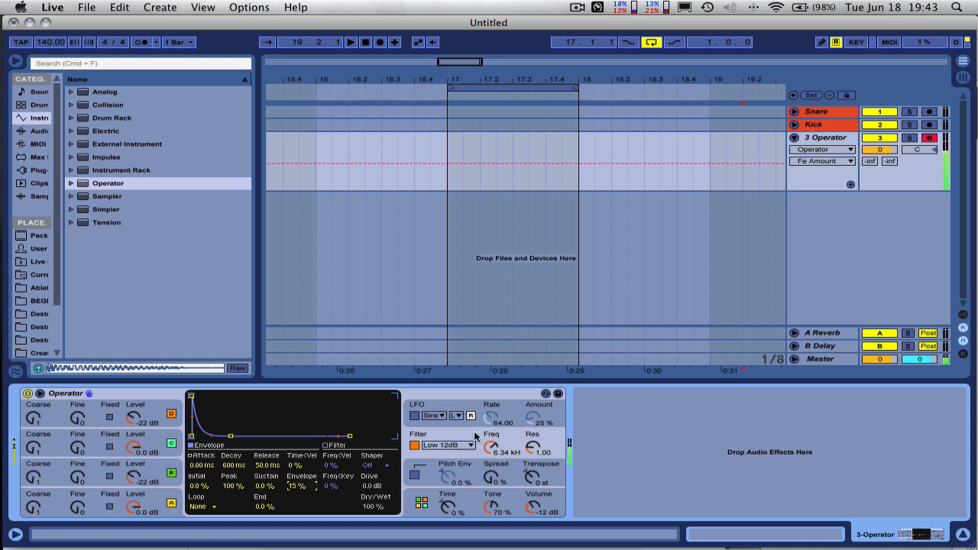
Step: Enable the LFO and remove oscillators A, B, C and D from its first destination, leaving only the filter modulated
click(413, 417)
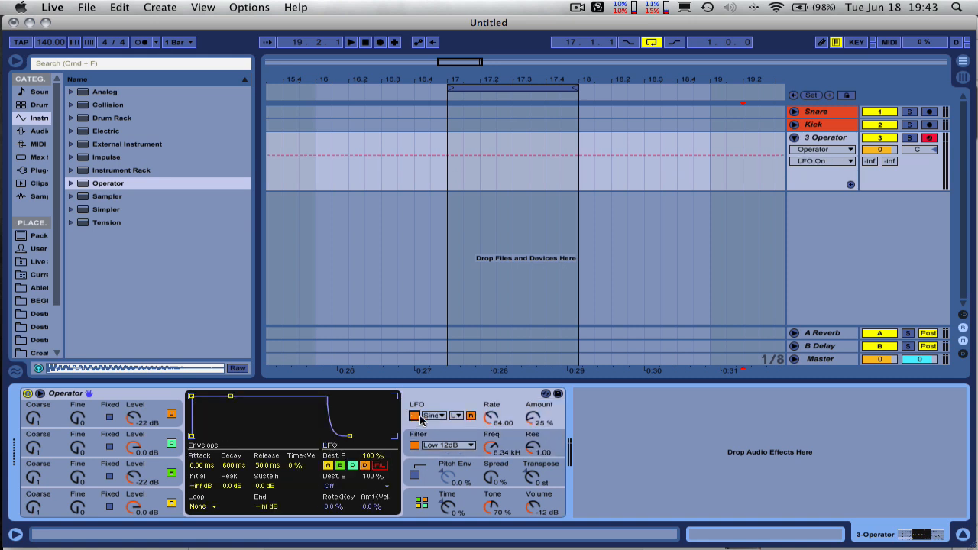
click(328, 465)
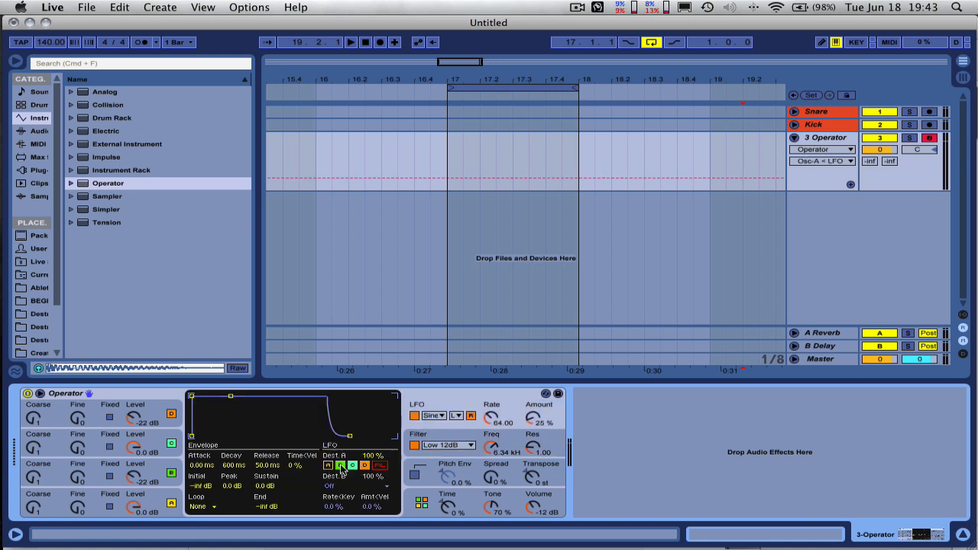
click(352, 466)
click(364, 465)
click(328, 466)
click(340, 466)
click(364, 466)
click(341, 467)
click(351, 466)
click(340, 467)
click(330, 467)
click(341, 467)
click(352, 466)
click(366, 467)
click(384, 466)
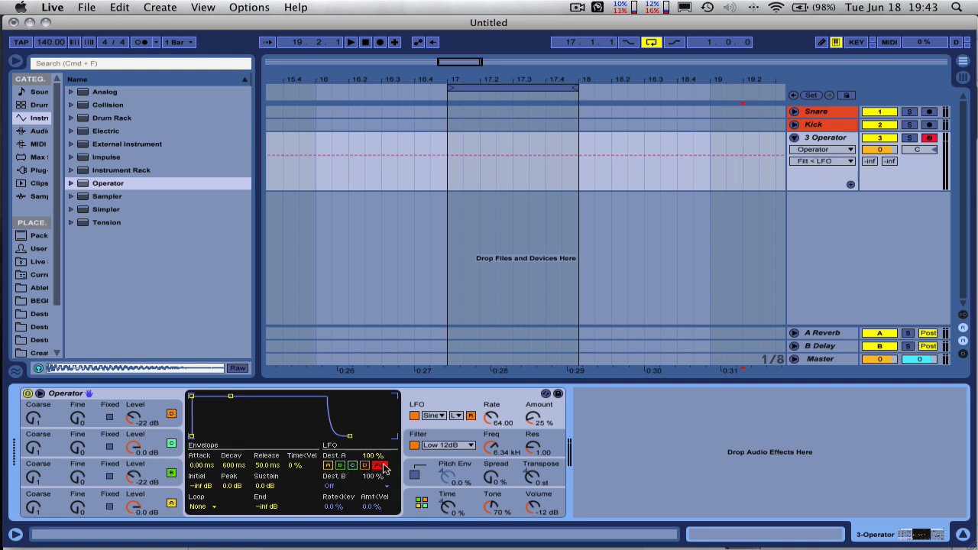
Step: Set the LFO amount to 100 % and its range to Sync with a rate of 1/8
drag(533, 419, 533, 382)
click(456, 417)
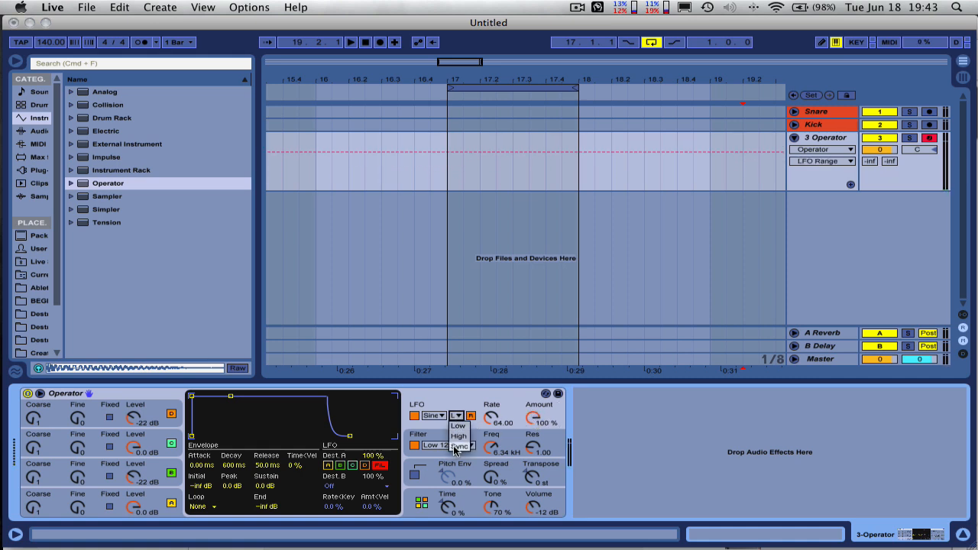
click(457, 448)
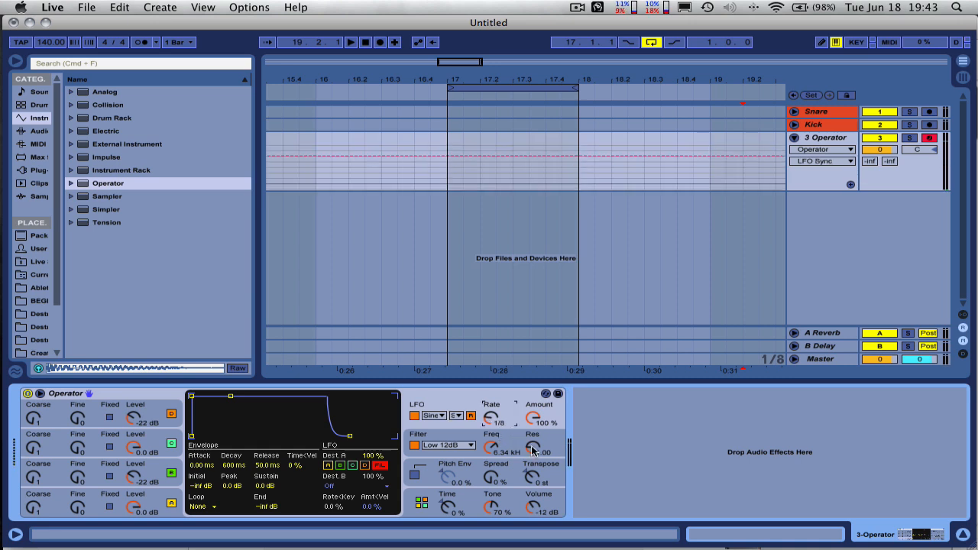
Step: Set the filter resonance to 0.30 and lower the filter frequency to 1.96 kHz
drag(533, 451, 533, 439)
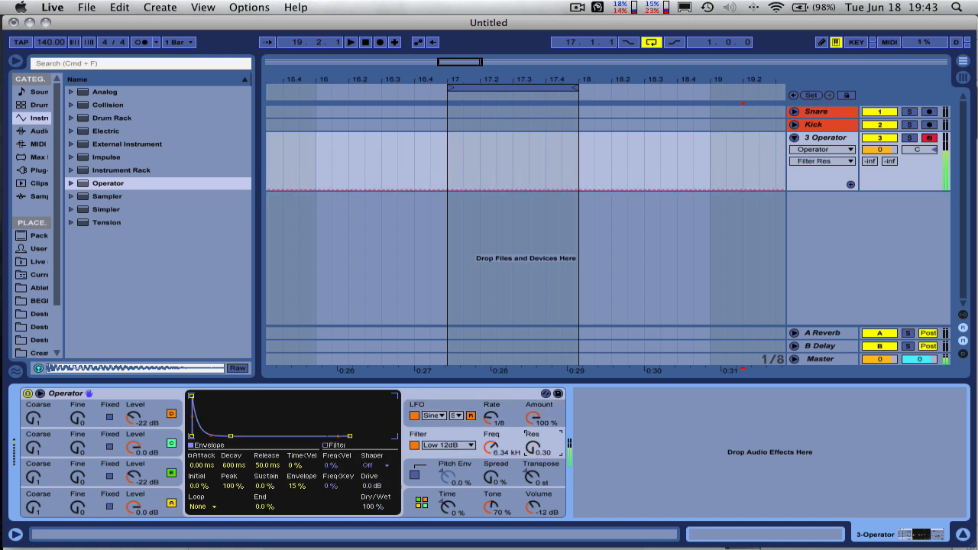
click(493, 445)
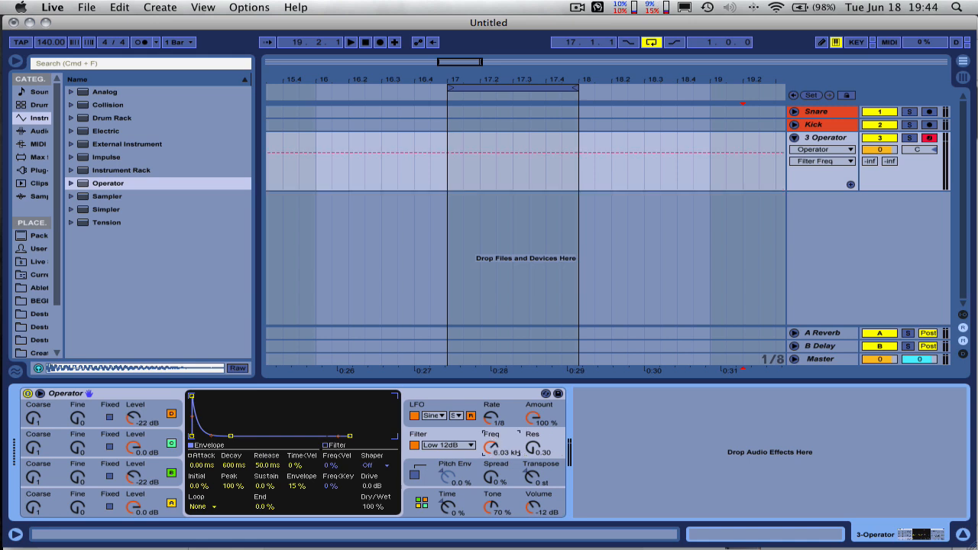
drag(493, 446, 493, 462)
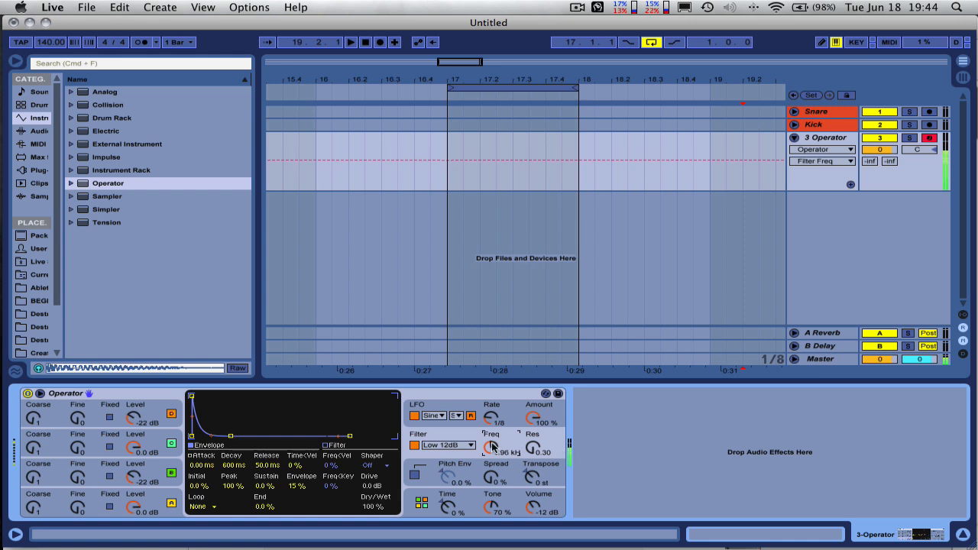
Step: Change the filter type to Low 24dB and raise its frequency to 5.83 kHz
click(468, 446)
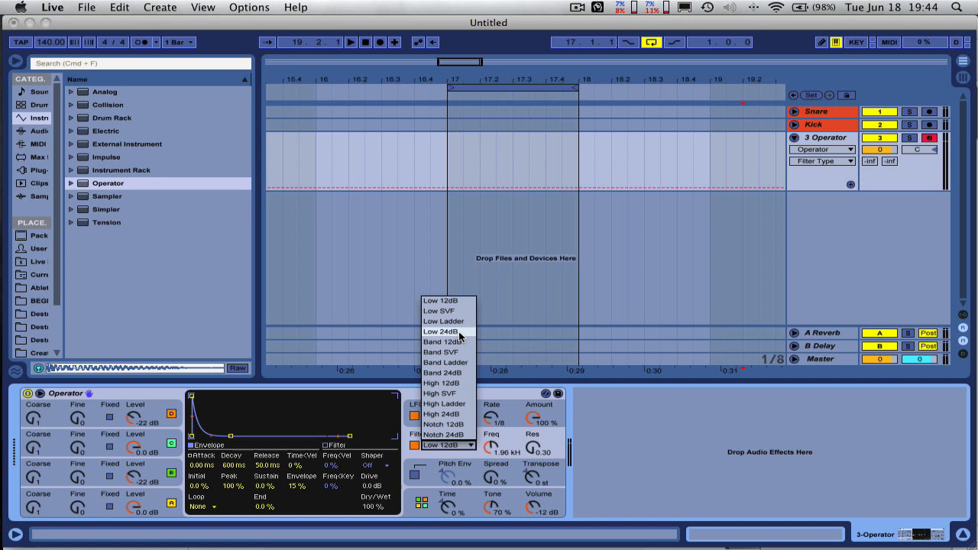
click(459, 332)
drag(492, 449, 491, 428)
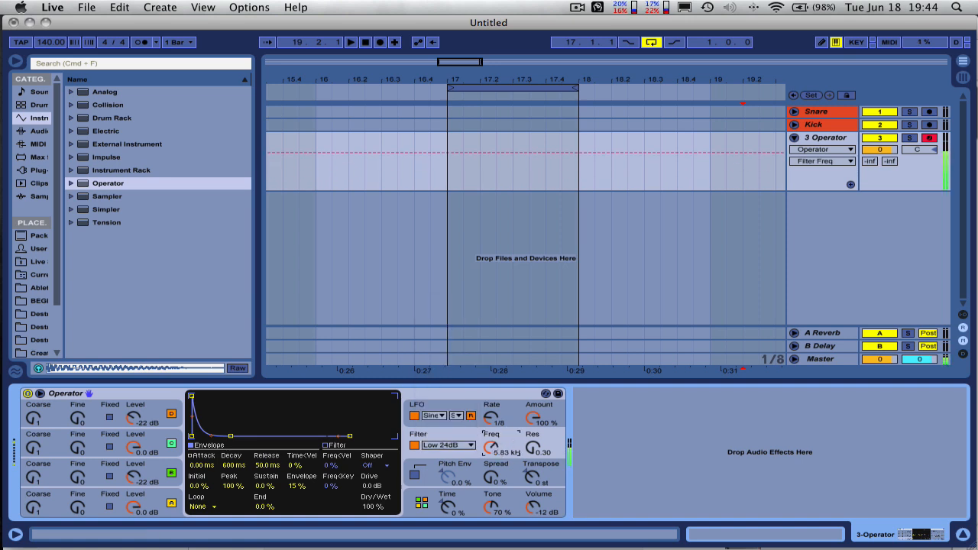
Step: Compare the Low 12dB and Low 24dB filter types, settling on Low 24dB with the frequency at 6.67 kHz
click(469, 449)
click(455, 303)
click(470, 446)
click(450, 331)
click(462, 450)
click(457, 303)
drag(491, 448, 492, 429)
click(448, 445)
click(457, 332)
Step: Try transposing the patch by -12 st and reset the transposition to its default
click(536, 479)
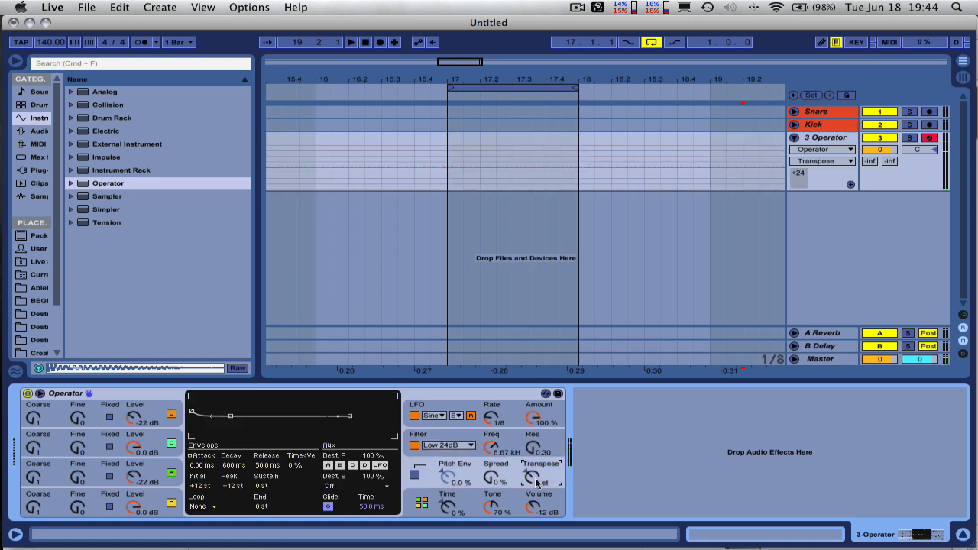
key(Delete)
text(-12)
key(Return)
key(Delete)
Step: Set Operator's Tone to 87 % and reduce the LFO amount to 96 %
mouse_move(491, 505)
mouse_down()
mouse_move(491, 535)
mouse_move(491, 474)
mouse_move(491, 523)
mouse_up()
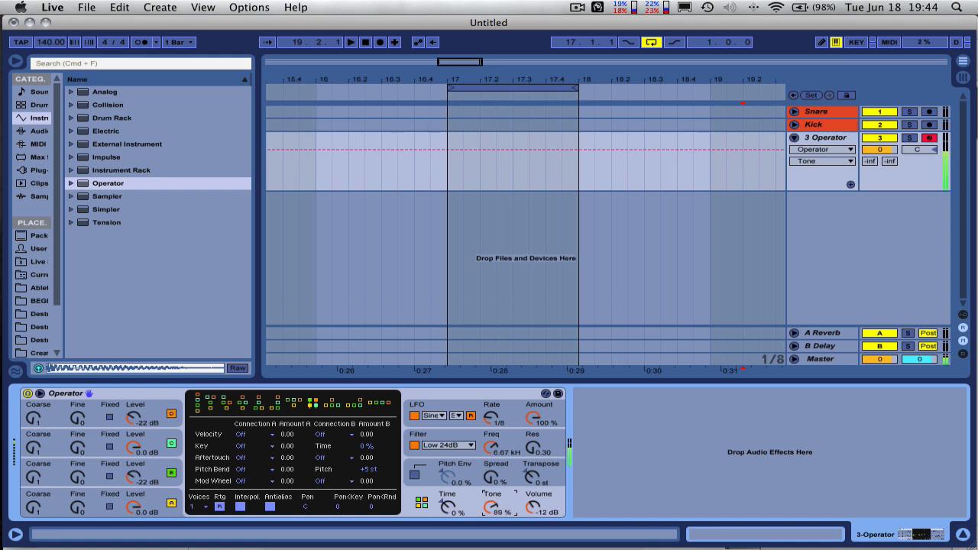
click(444, 506)
key(a)
drag(532, 419, 537, 423)
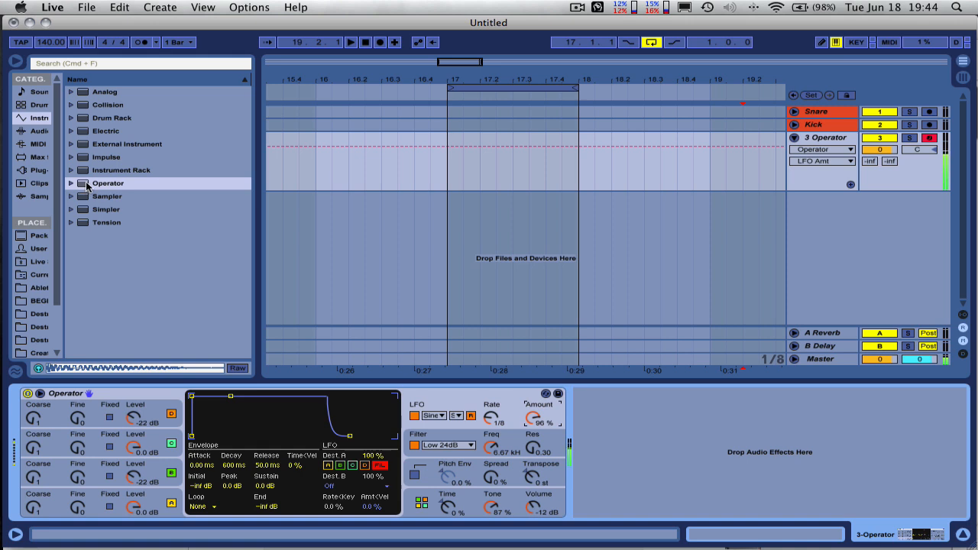
Step: Add the Saturator preset A Bit Warmer after Operator and compare the sound with the effect off and on
click(39, 131)
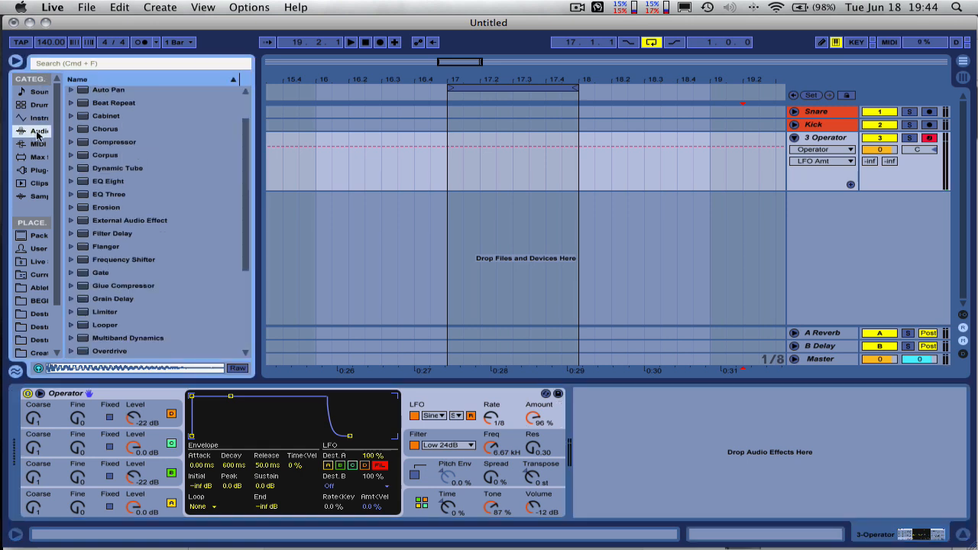
mouse_move(64, 131)
mouse_down()
mouse_move(132, 131)
mouse_move(66, 132)
mouse_up()
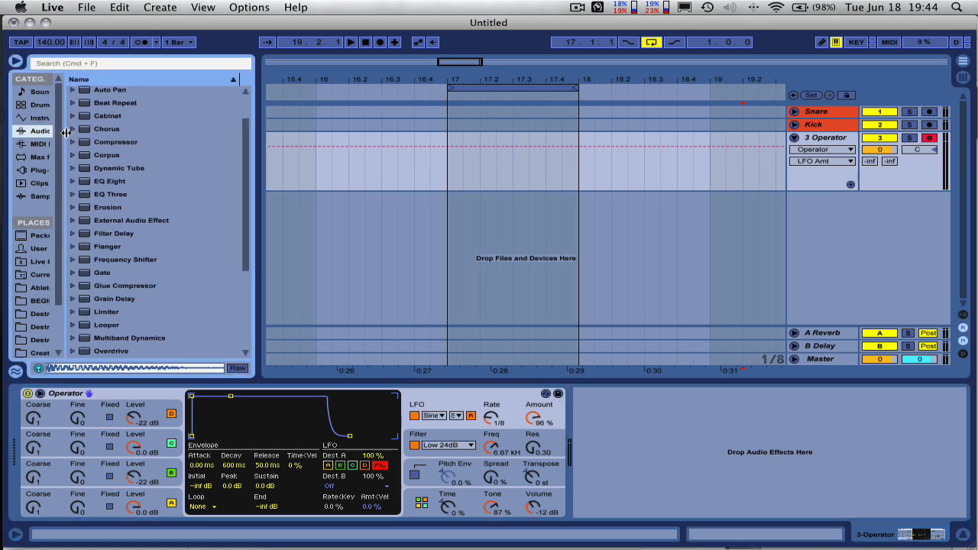
scroll(122, 325, down, 4)
click(115, 312)
scroll(104, 325, down, 1)
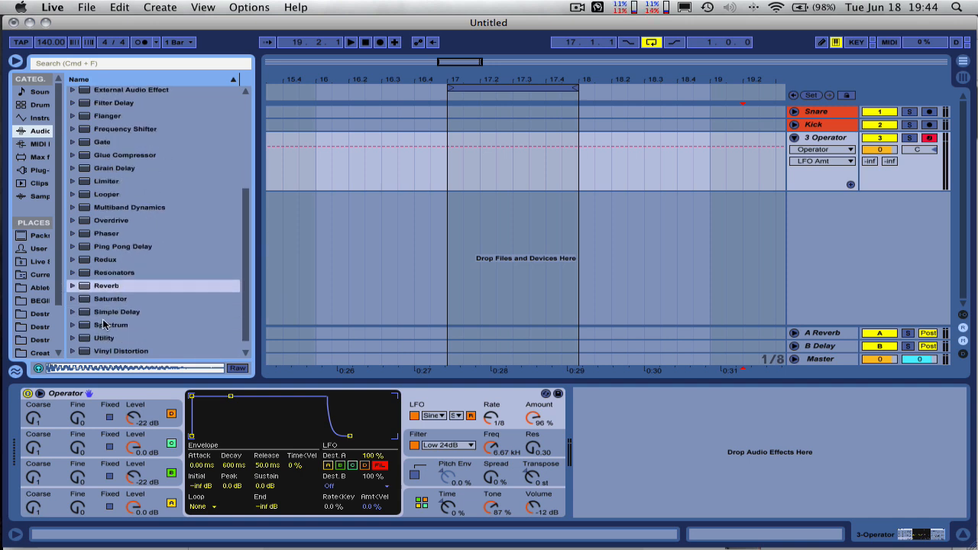
scroll(105, 325, down, 1)
click(71, 286)
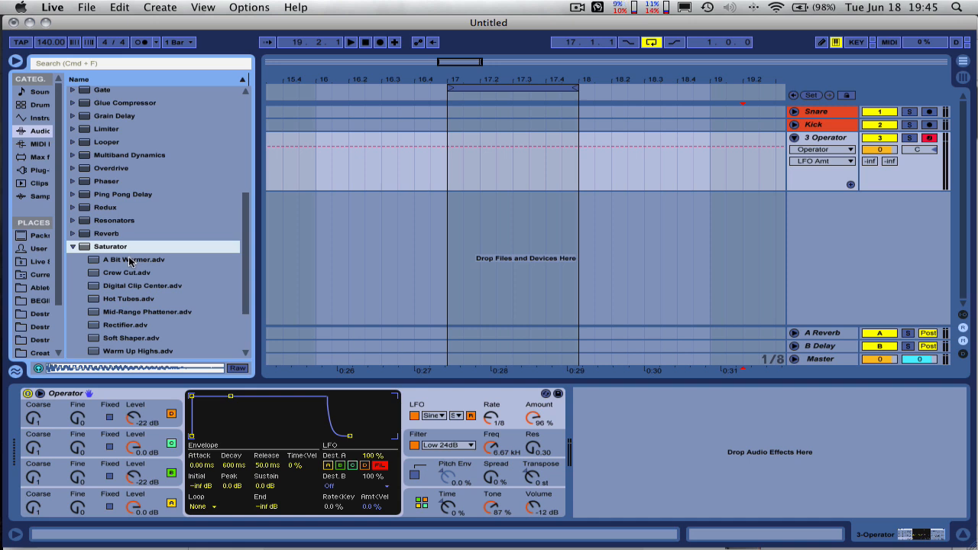
drag(130, 263, 684, 440)
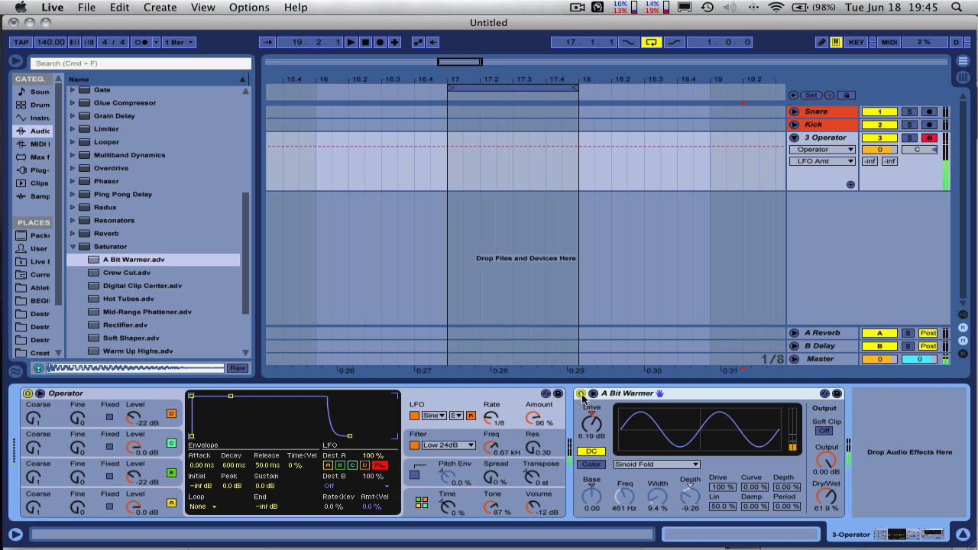
click(581, 394)
click(581, 394)
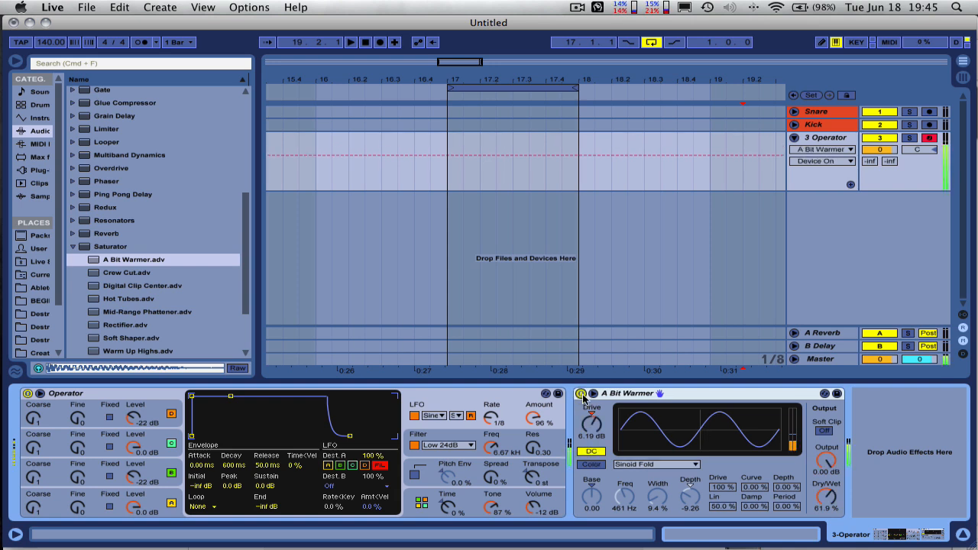
Step: Add the Overdrive preset Enhance after the Saturator and compare the sound with it off and on
click(76, 246)
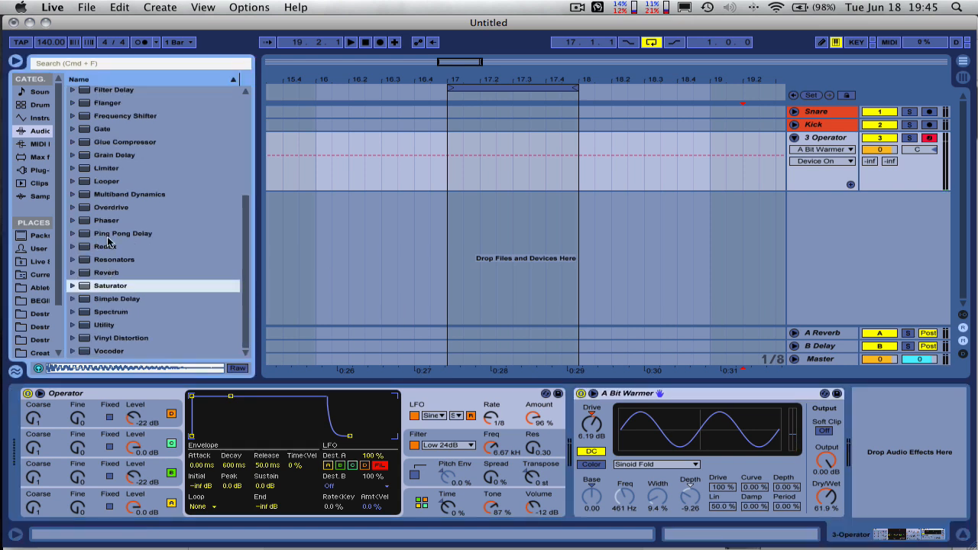
scroll(122, 229, up, 2)
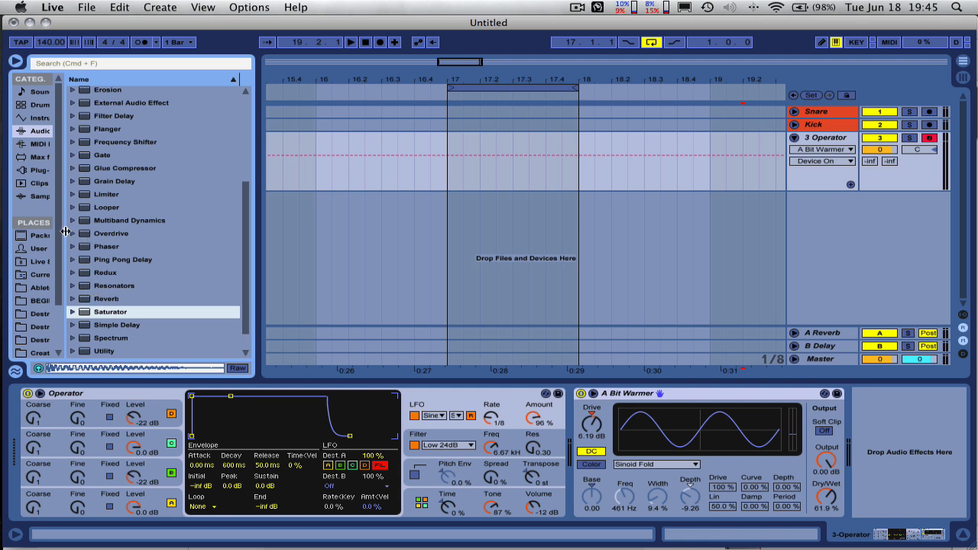
click(73, 234)
drag(122, 260, 842, 421)
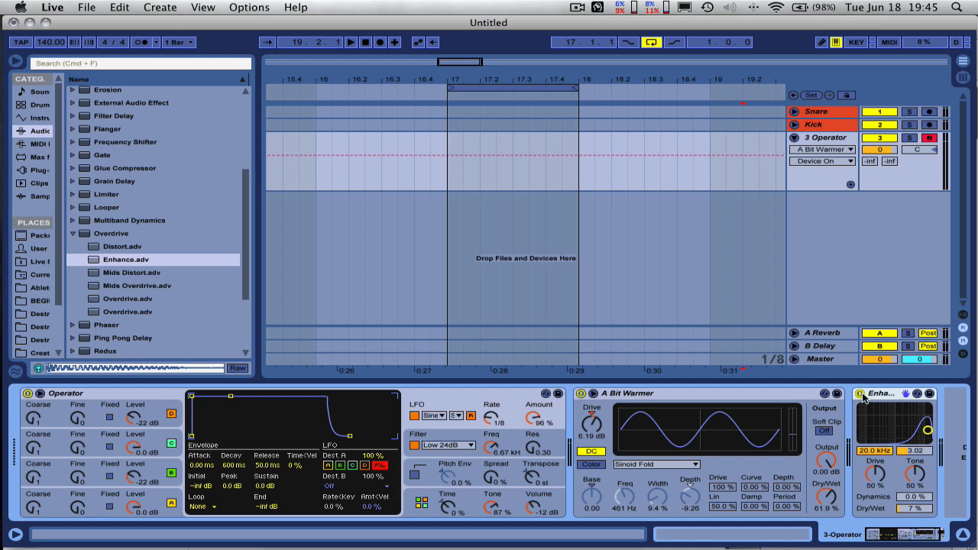
click(861, 394)
click(861, 395)
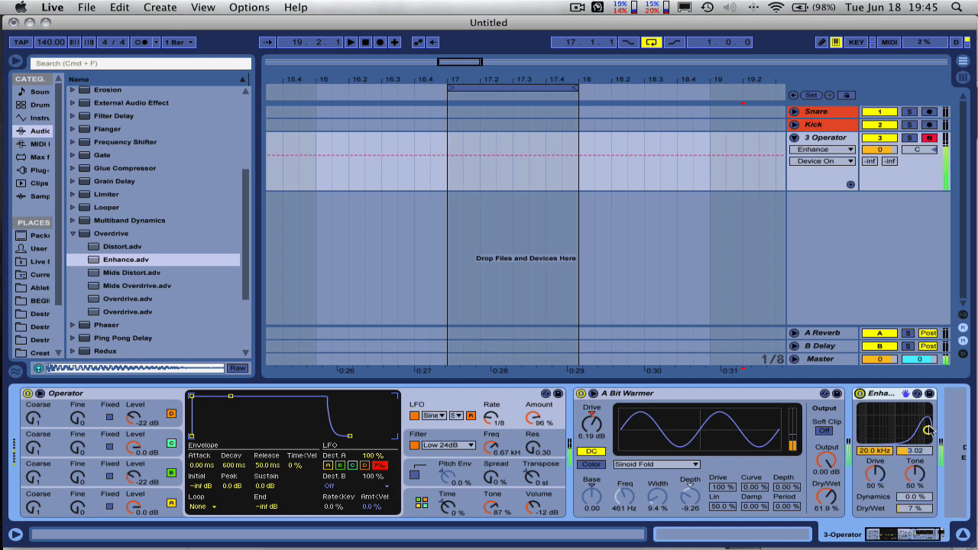
Step: Move the Overdrive's band filter to 2.37 kHz with a bandwidth of 2.98, comparing the effect off and on
drag(928, 433, 903, 430)
click(862, 393)
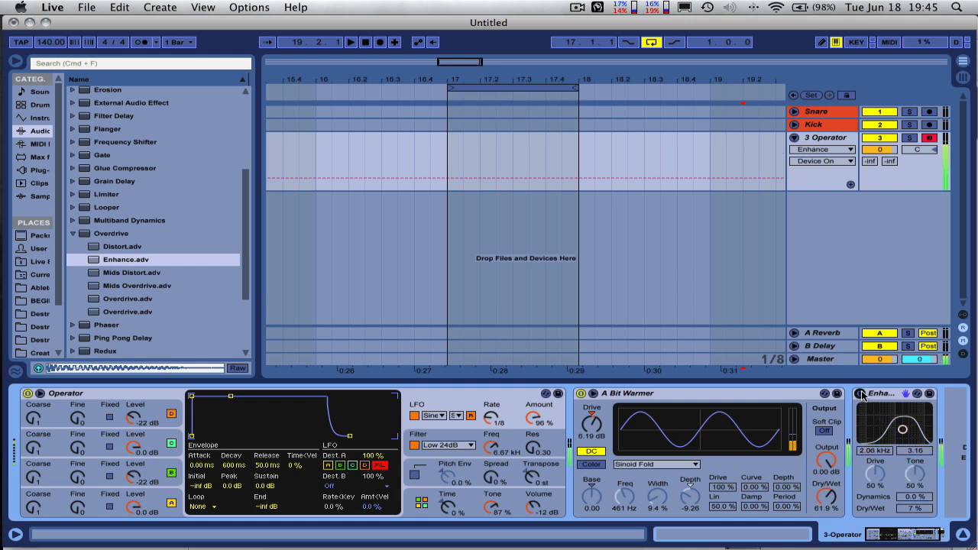
drag(903, 429, 905, 430)
click(860, 394)
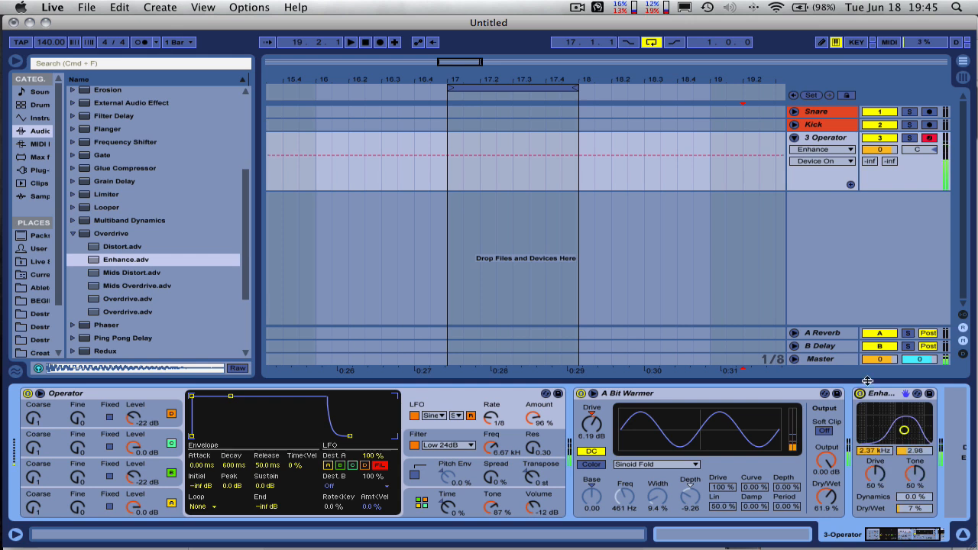
Step: Insert an EQ Eight between the A Bit Warmer Saturator and the Enhance Overdrive, and delete the EQ Three added there first
click(910, 537)
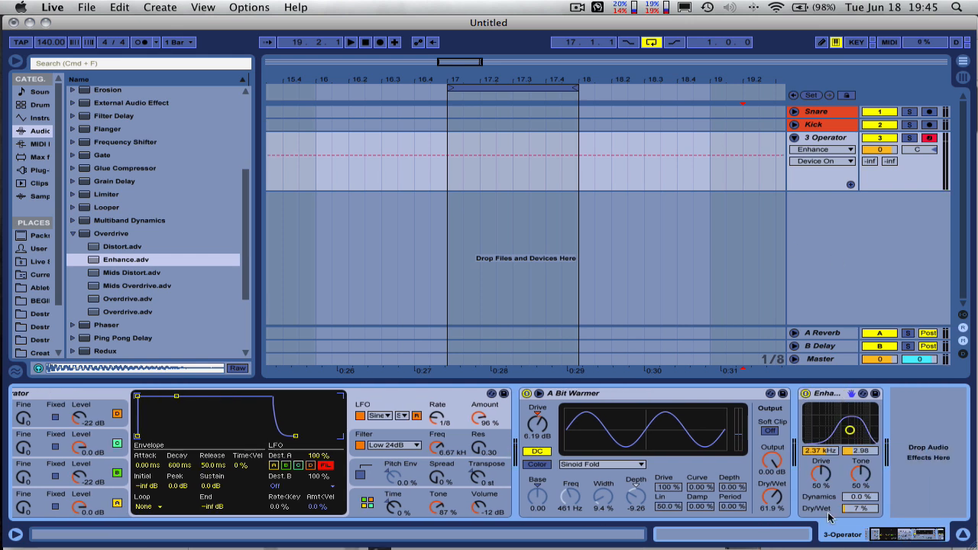
click(72, 234)
scroll(93, 235, up, 1)
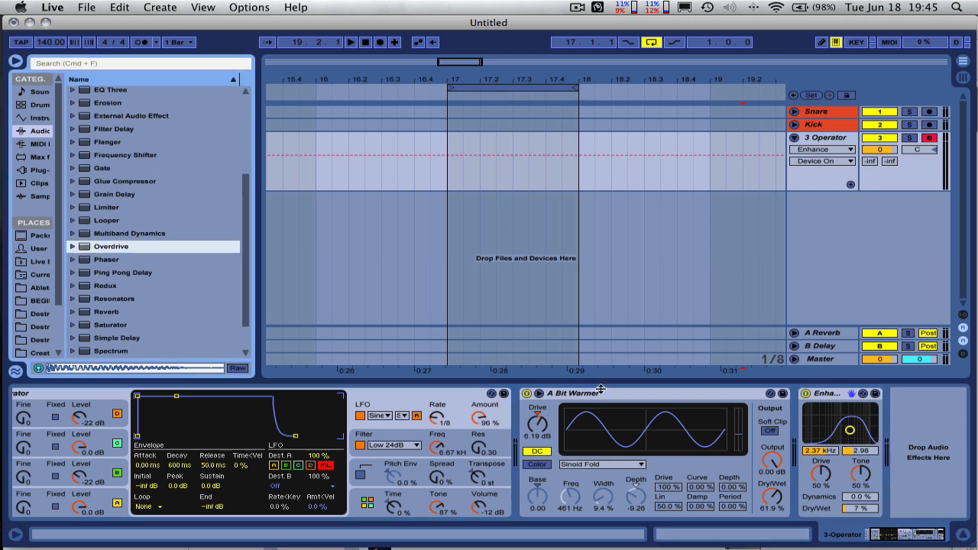
click(629, 397)
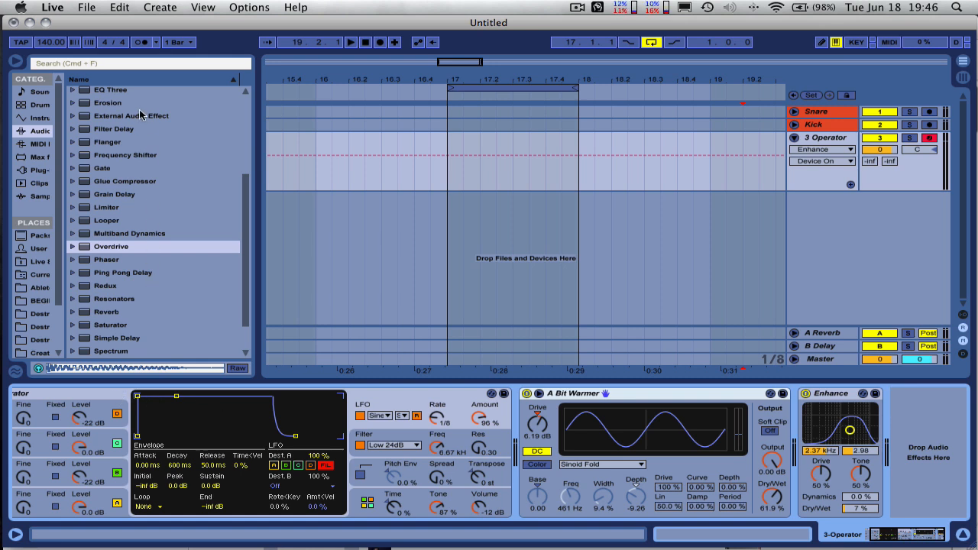
drag(130, 94, 804, 416)
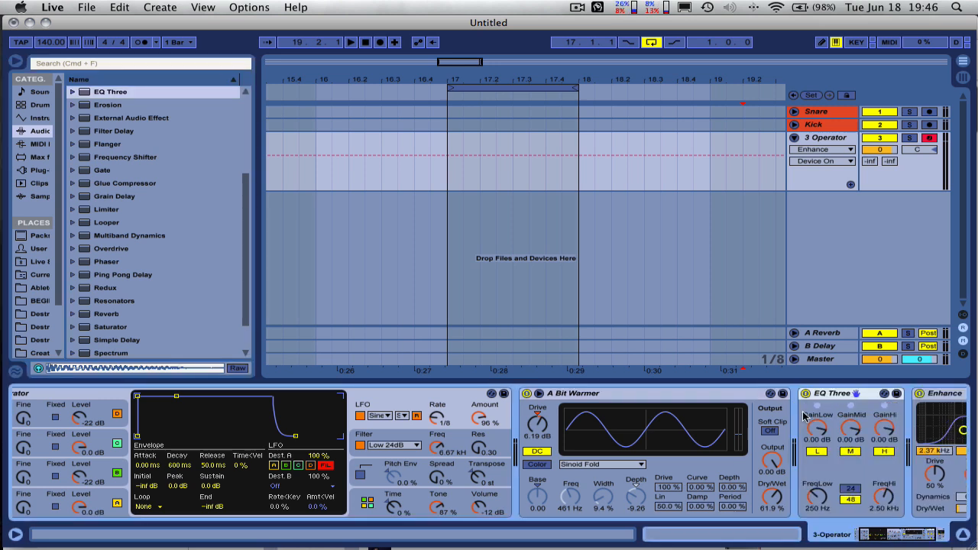
key(Up)
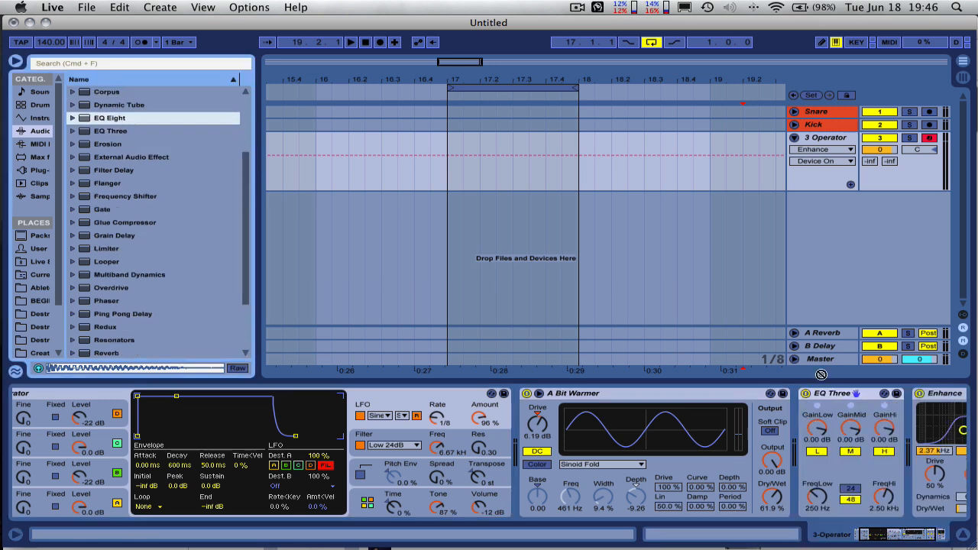
key(Return)
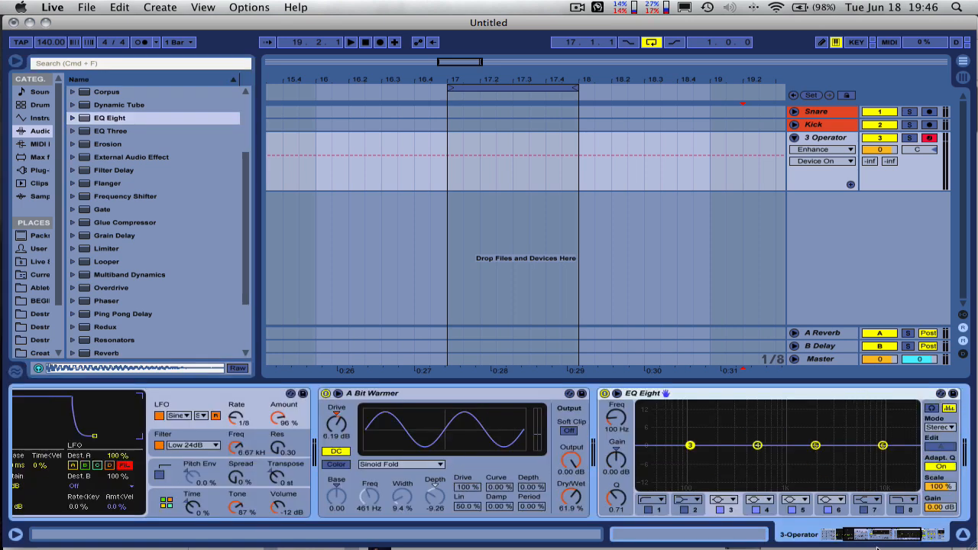
drag(889, 533, 921, 532)
click(729, 394)
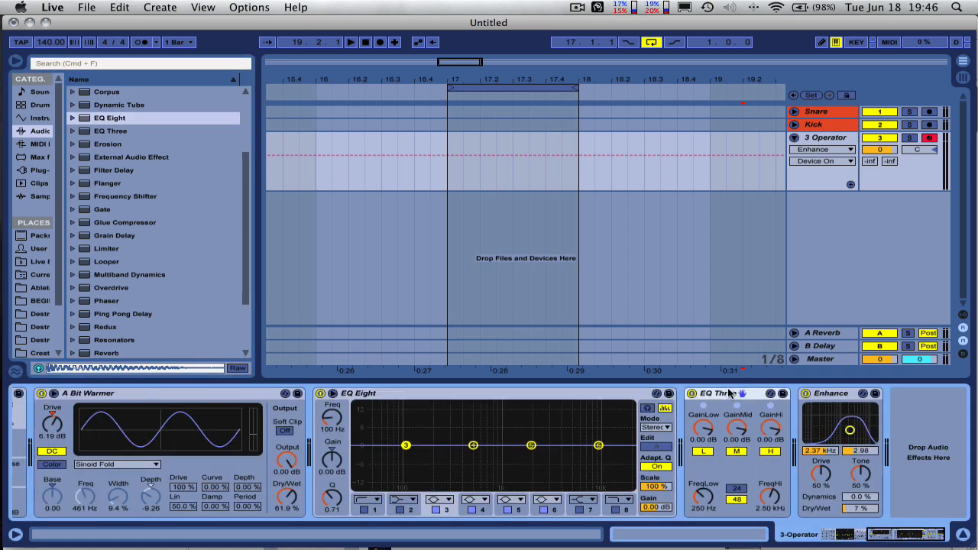
key(Delete)
Step: Turn on EQ Eight's band 1 and turn off bands 3, 4, 5 and 6
click(363, 510)
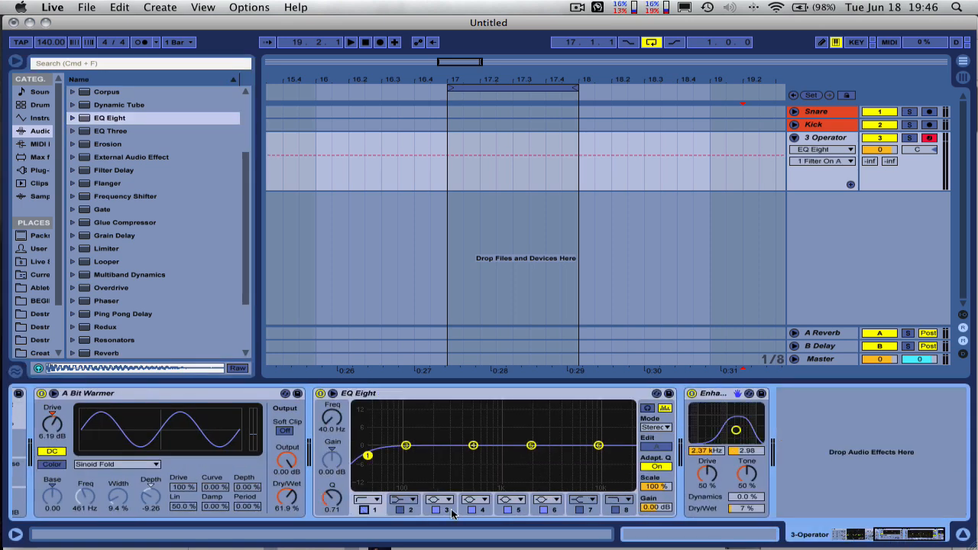
click(436, 510)
click(472, 510)
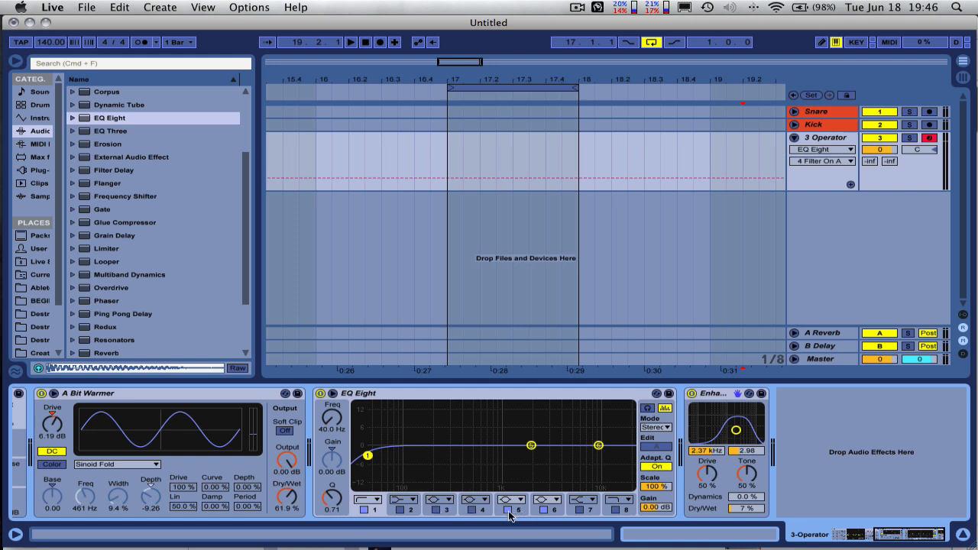
click(508, 510)
click(543, 509)
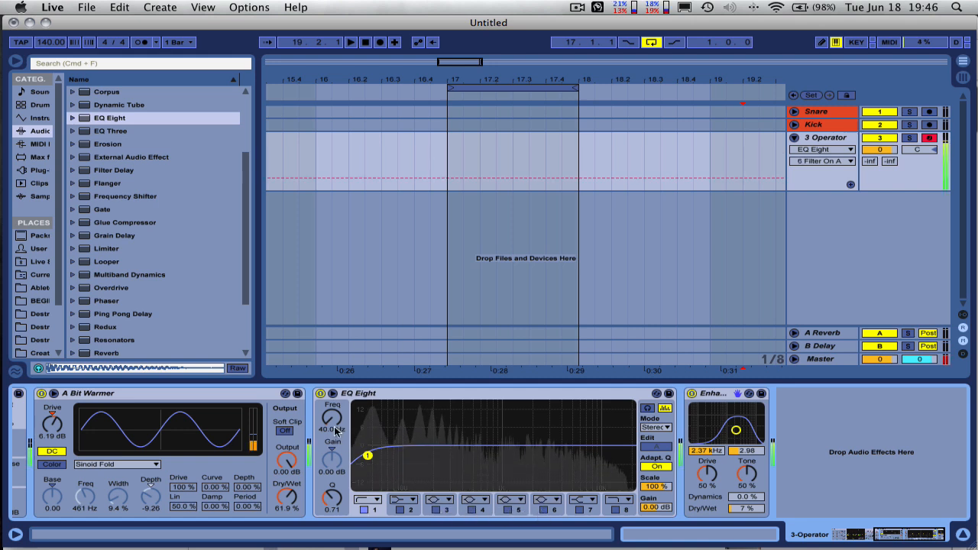
Step: Change EQ Eight's band 1 to the steepest low-cut filter and set its frequency to 100 Hz
drag(367, 456, 397, 455)
click(367, 500)
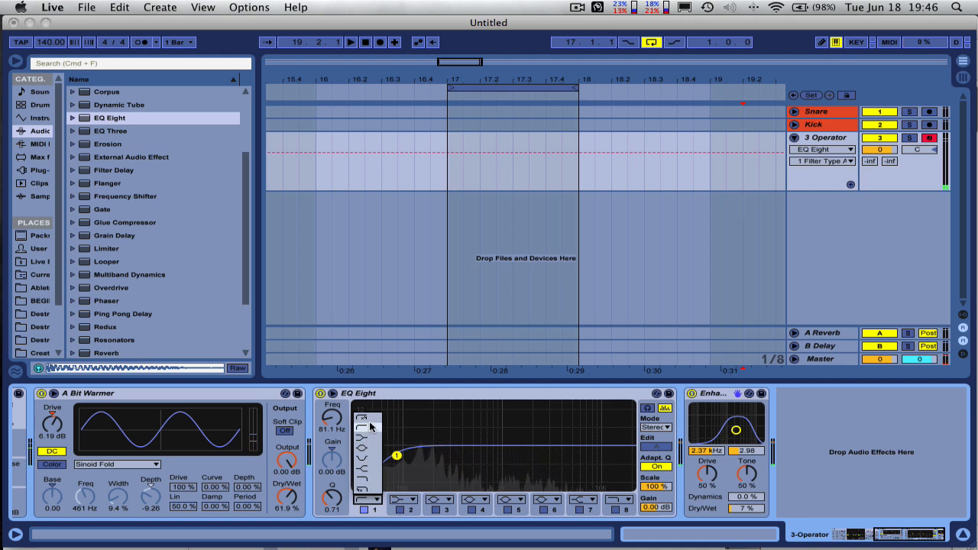
click(334, 425)
click(334, 425)
text(100)
key(Return)
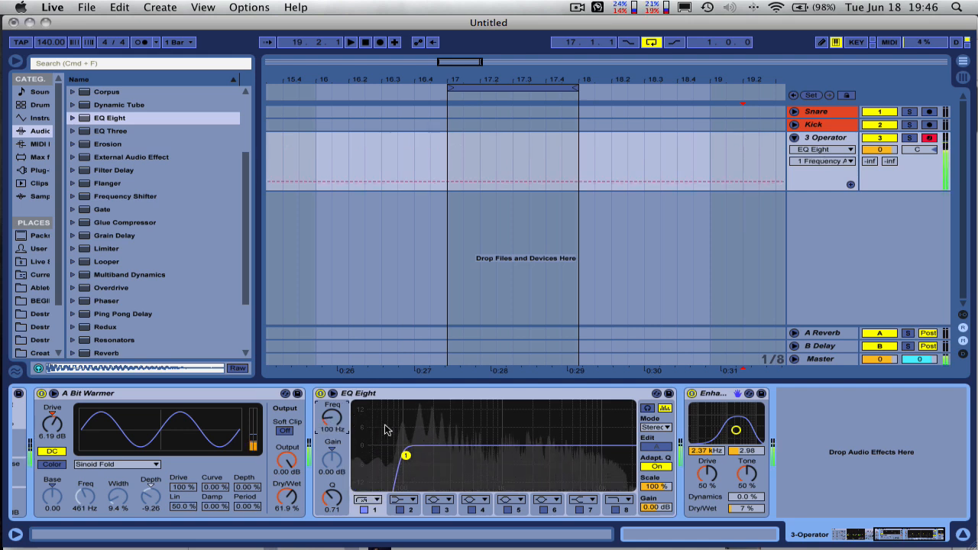
Step: Compare the synth sound with EQ Eight off and on
click(321, 394)
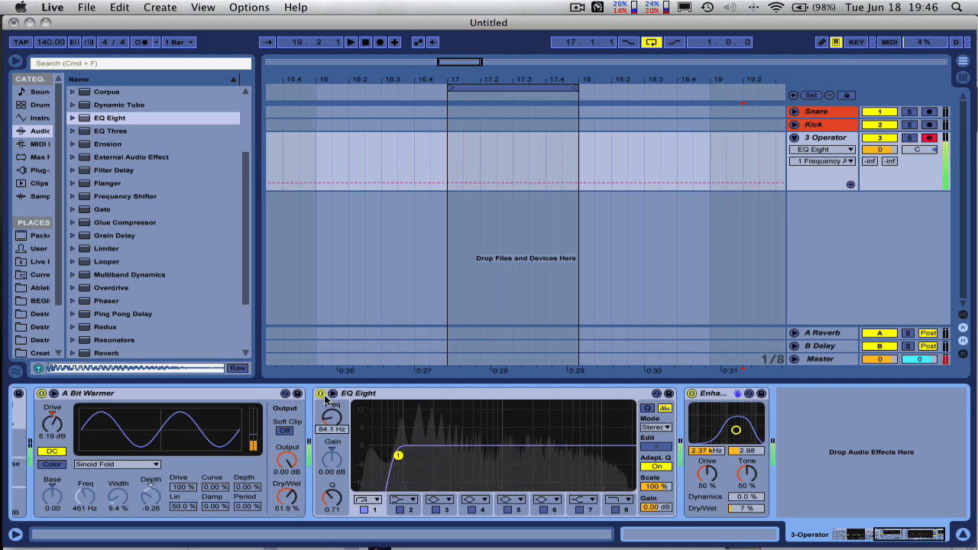
click(321, 394)
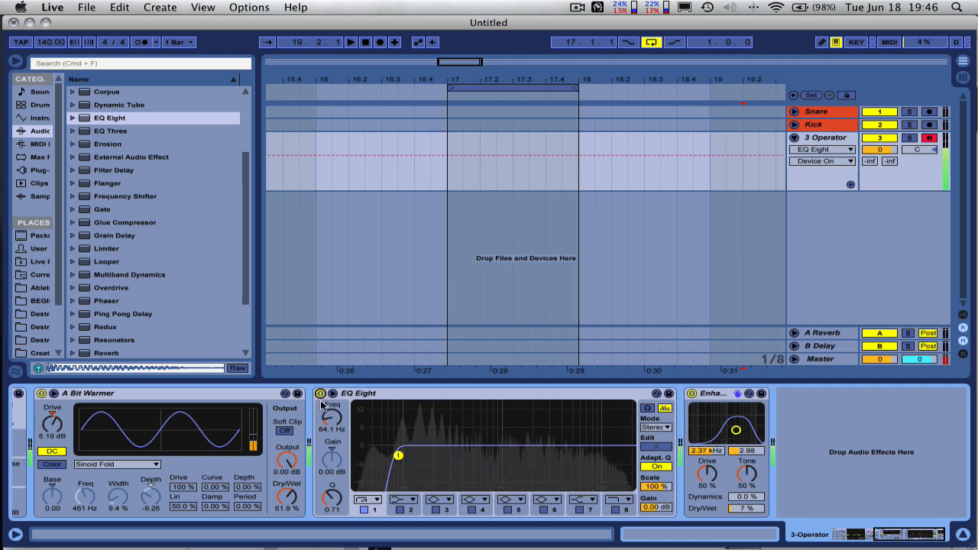
click(321, 394)
click(321, 394)
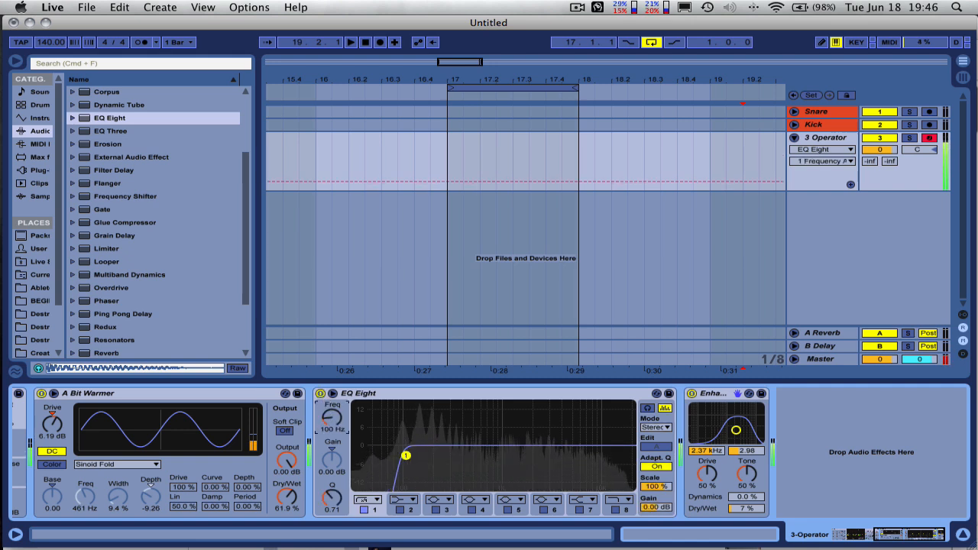
Step: Lower the low-cut frequency of EQ Eight's band 1 to 90.1 Hz and compare the sound with the EQ off and on
drag(329, 410, 327, 414)
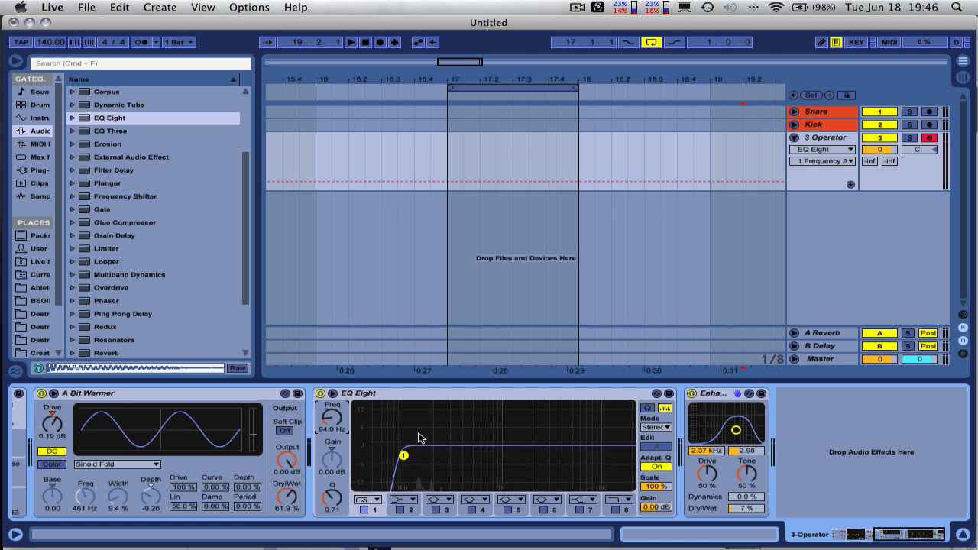
key(a)
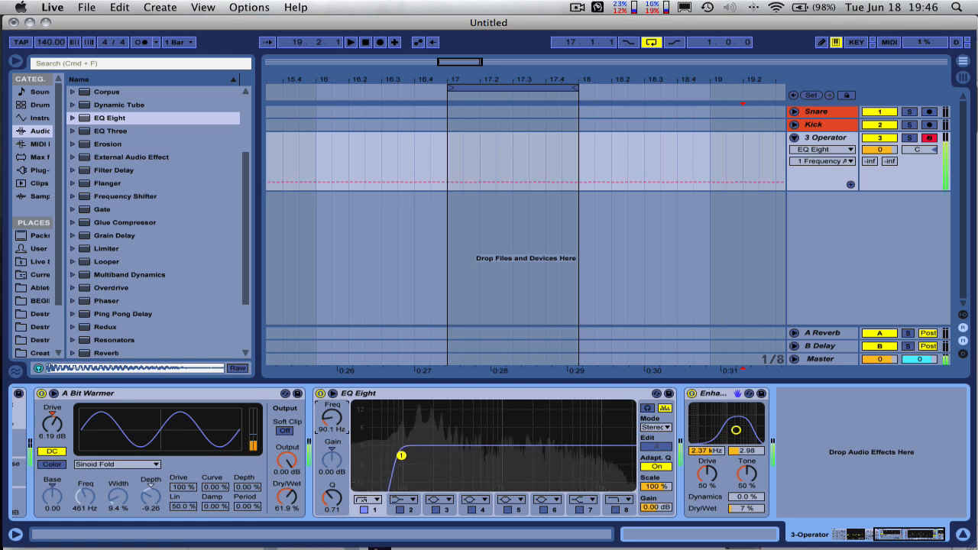
drag(337, 426, 328, 405)
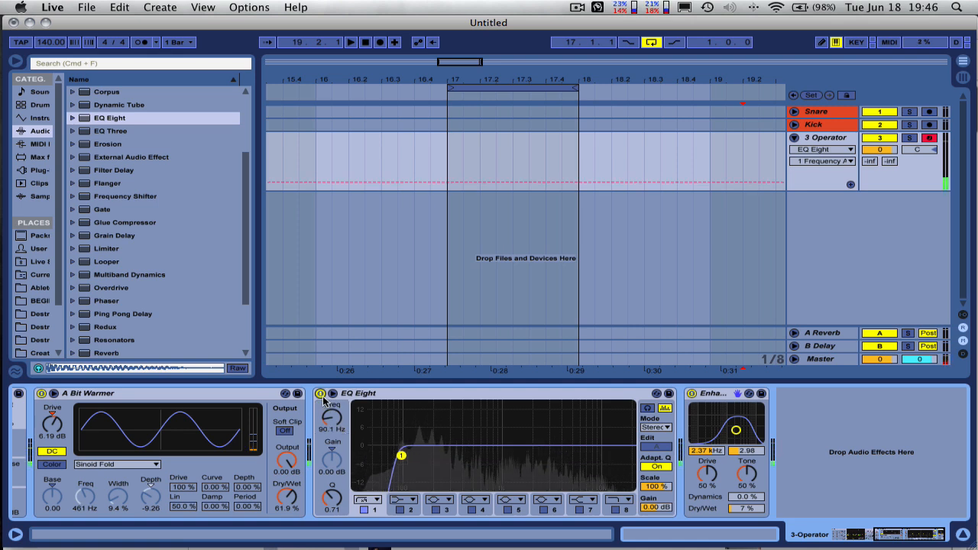
click(320, 393)
click(320, 393)
Step: Add a Reverb directly after EQ Eight and set its Dry/Wet to 12 %
drag(898, 543, 856, 540)
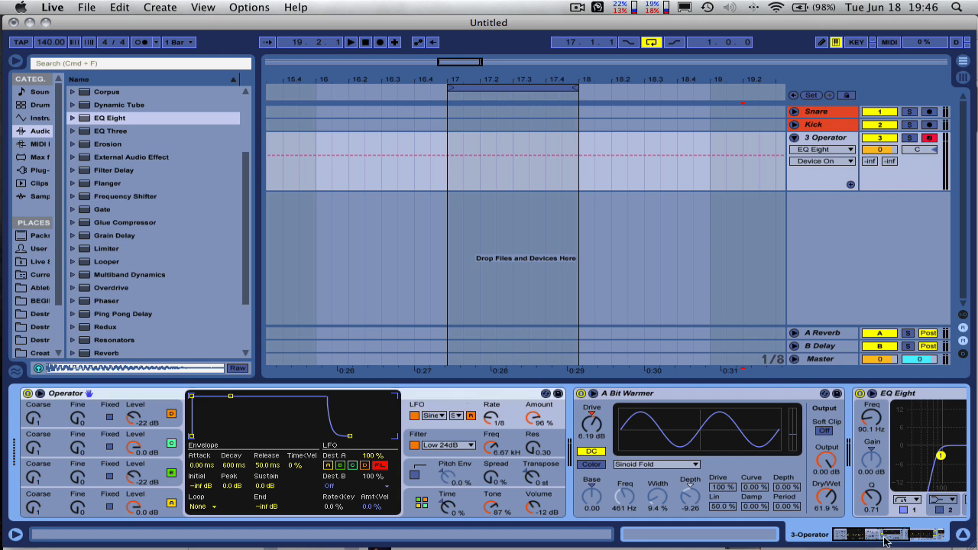
drag(873, 538, 902, 538)
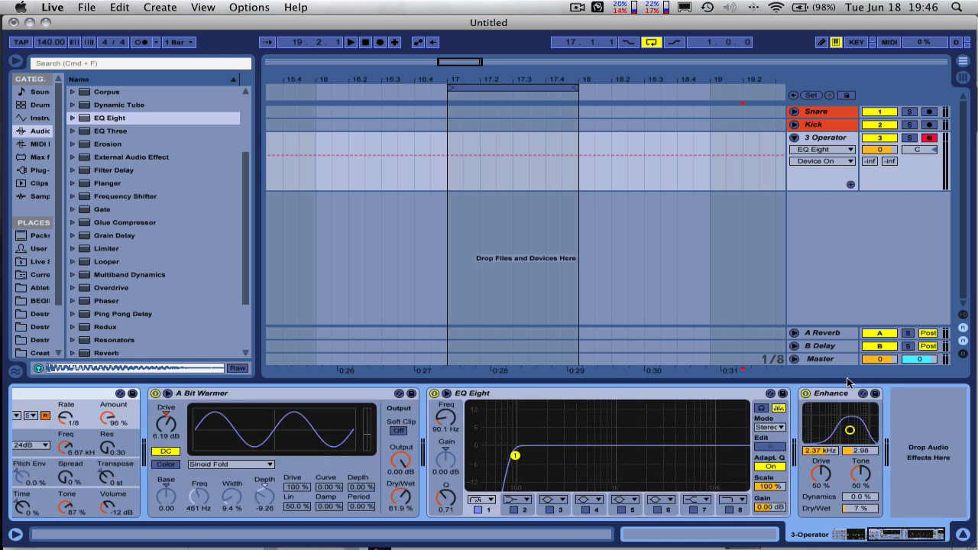
scroll(195, 206, down, 4)
drag(124, 274, 765, 448)
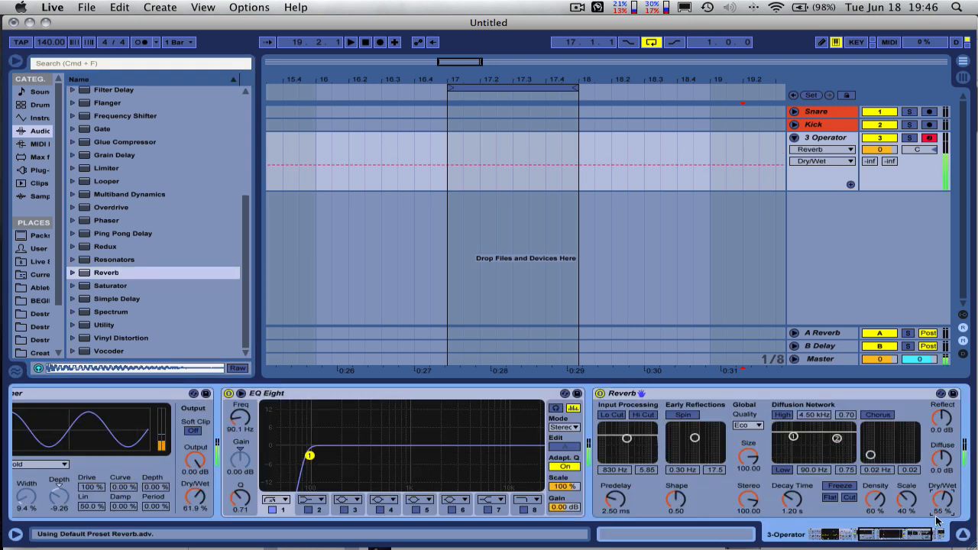
drag(942, 501, 943, 506)
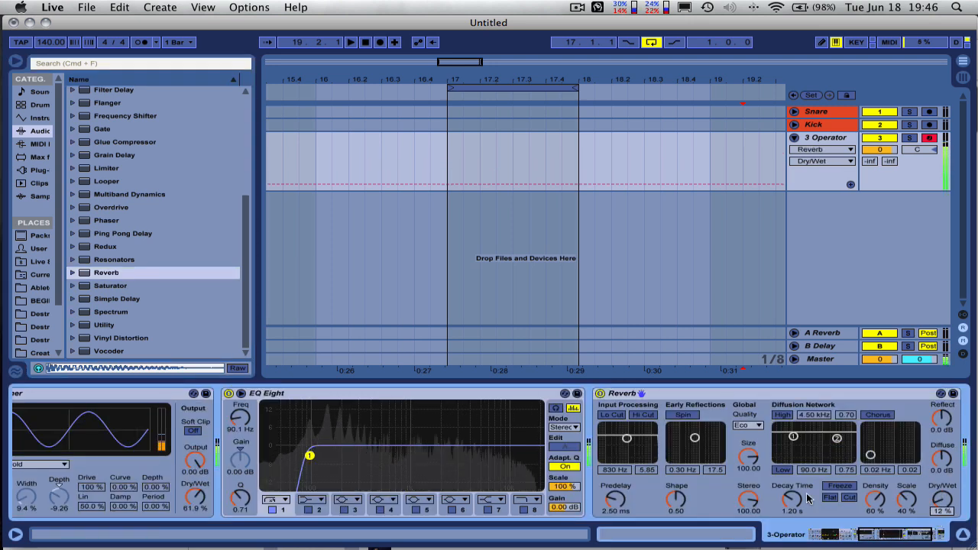
Step: Set the Reverb's decay time to 394 ms and predelay to 0.50 ms, keeping the Eco quality
drag(793, 501, 791, 506)
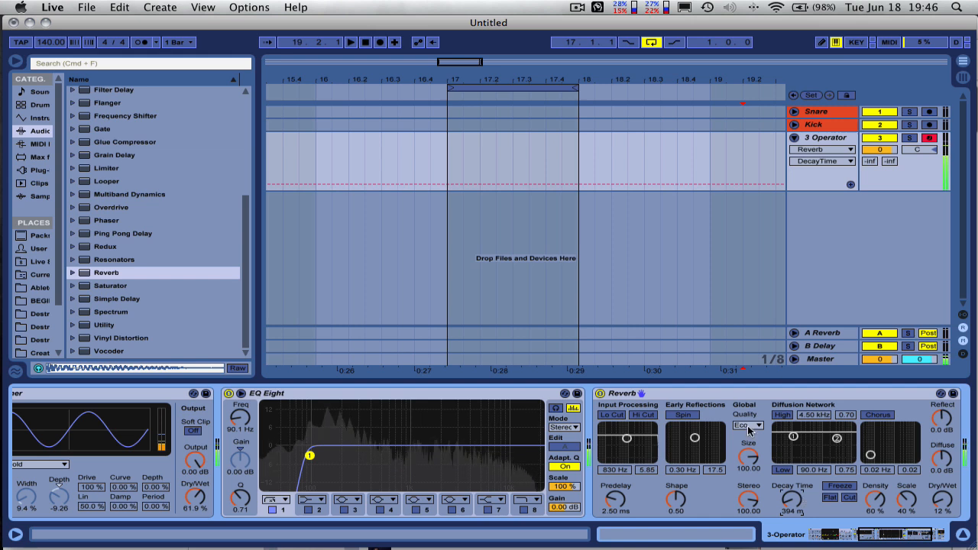
click(748, 425)
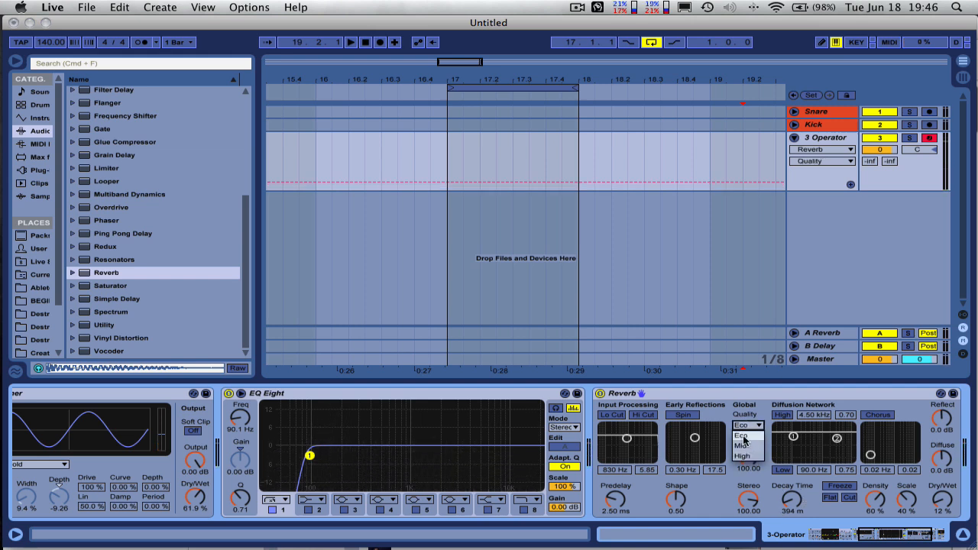
click(741, 436)
click(604, 502)
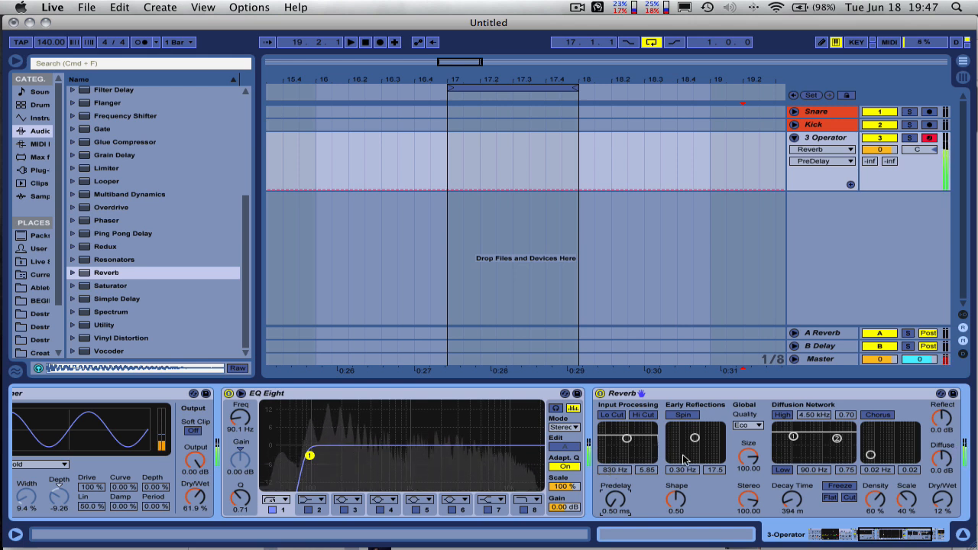
Step: Reduce the Reverb's Dry/Wet to 7.9 % and its decay time to 315 ms
drag(942, 501, 943, 507)
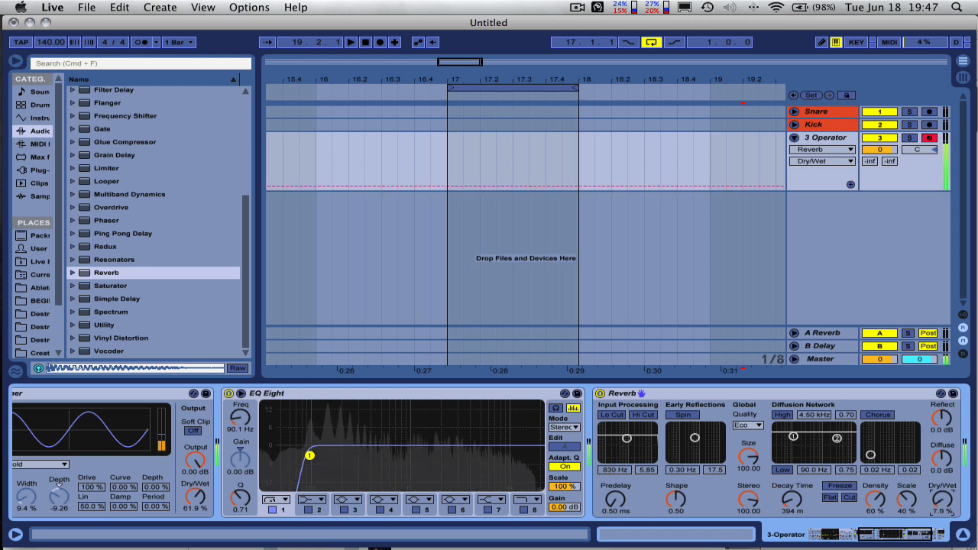
drag(792, 500, 792, 511)
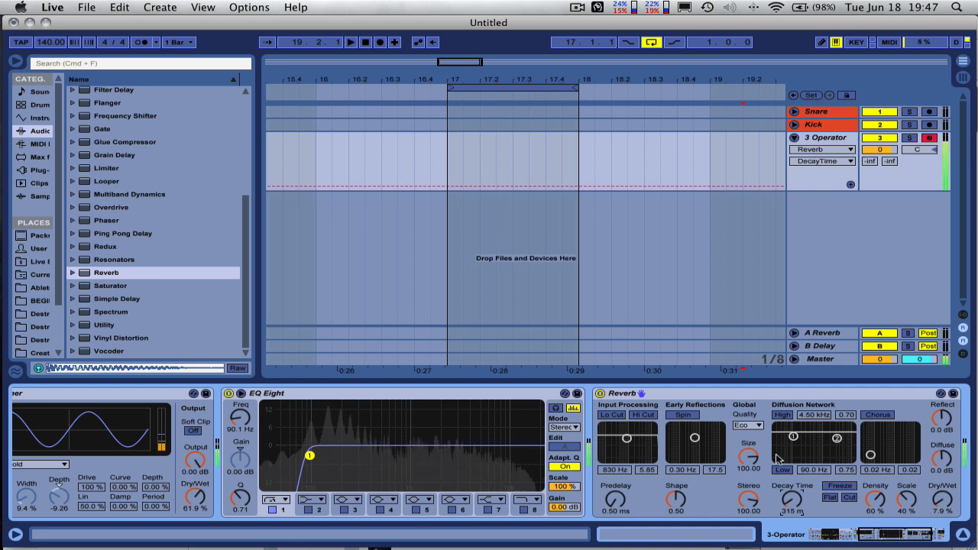
Step: Enable the High shelf in the Reverb's diffusion network and set the global quality to High
click(783, 415)
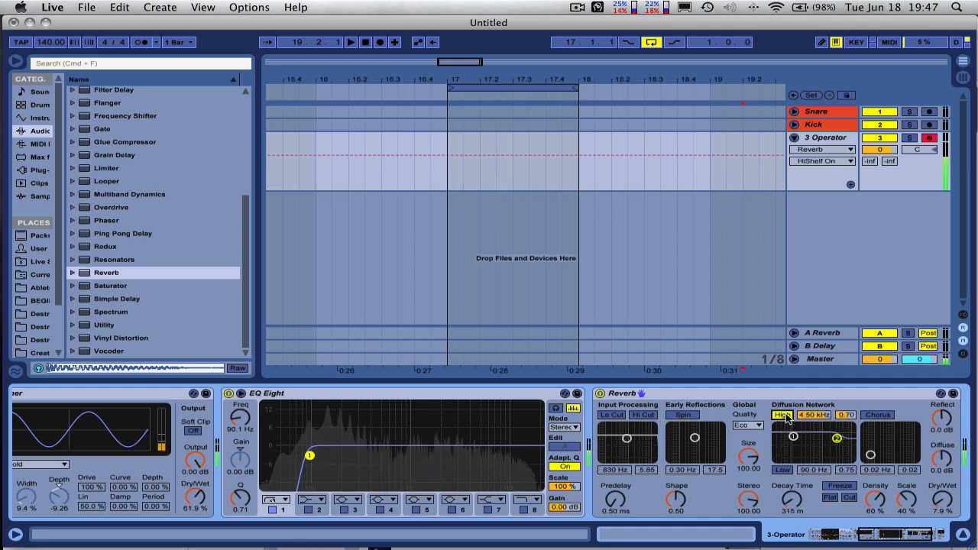
click(748, 425)
click(751, 456)
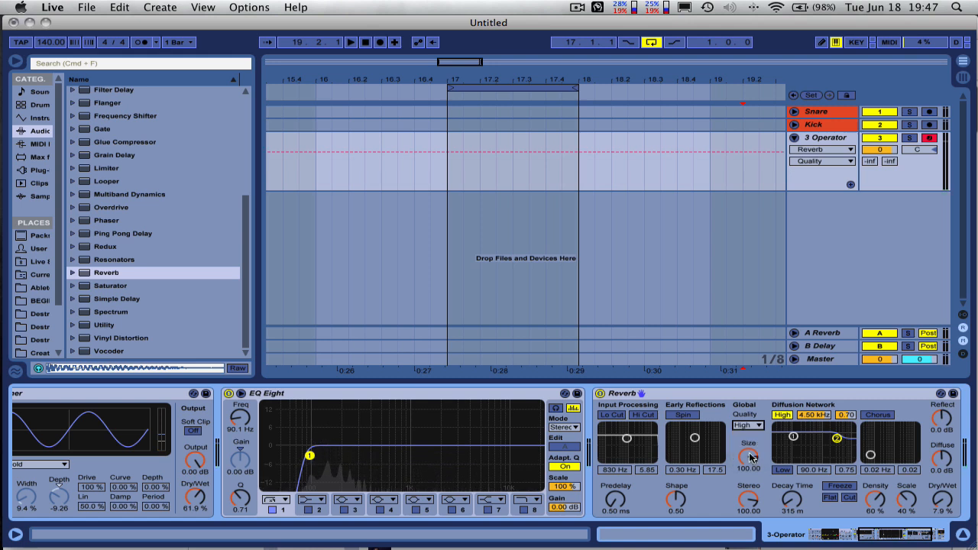
Step: Compare the sound with the Reverb off and on, and set its decay time to 329 ms
click(600, 394)
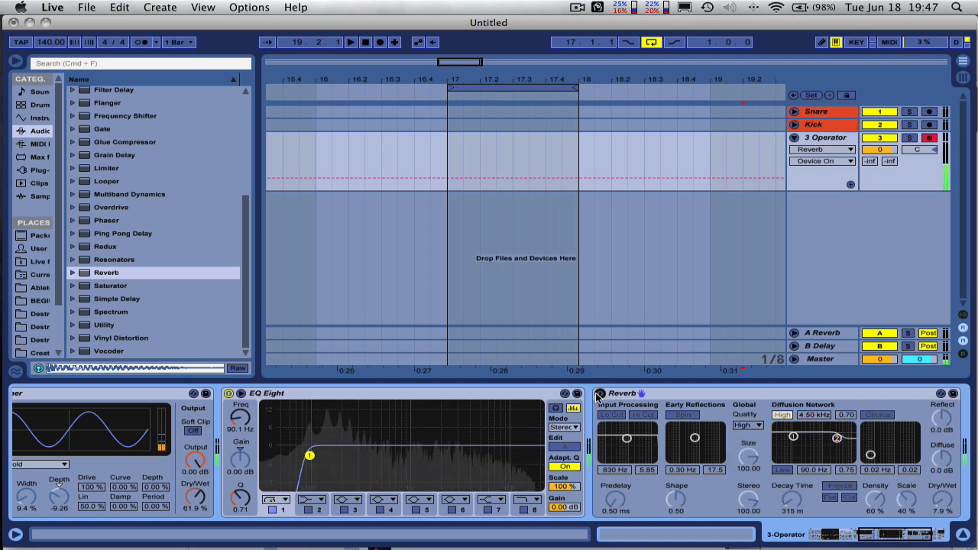
click(600, 394)
click(790, 501)
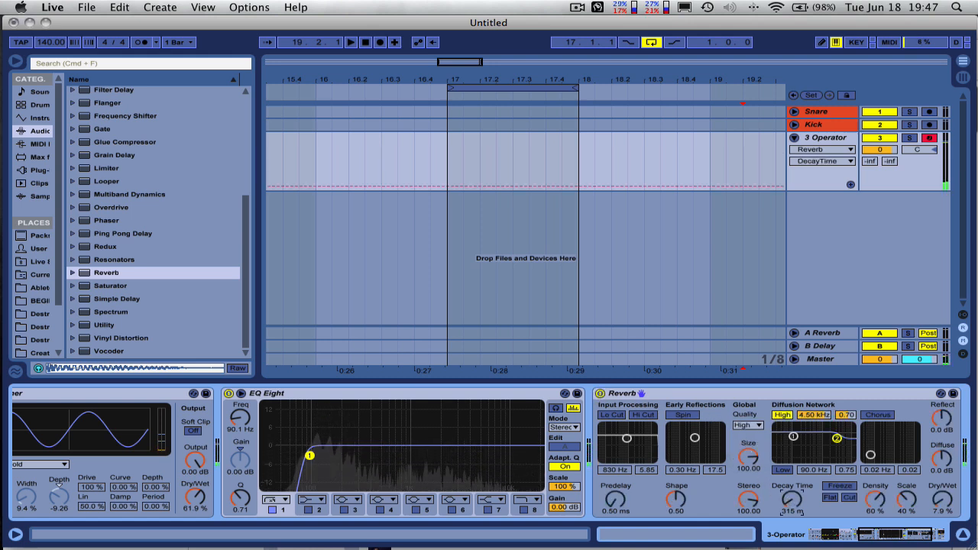
drag(790, 501, 790, 500)
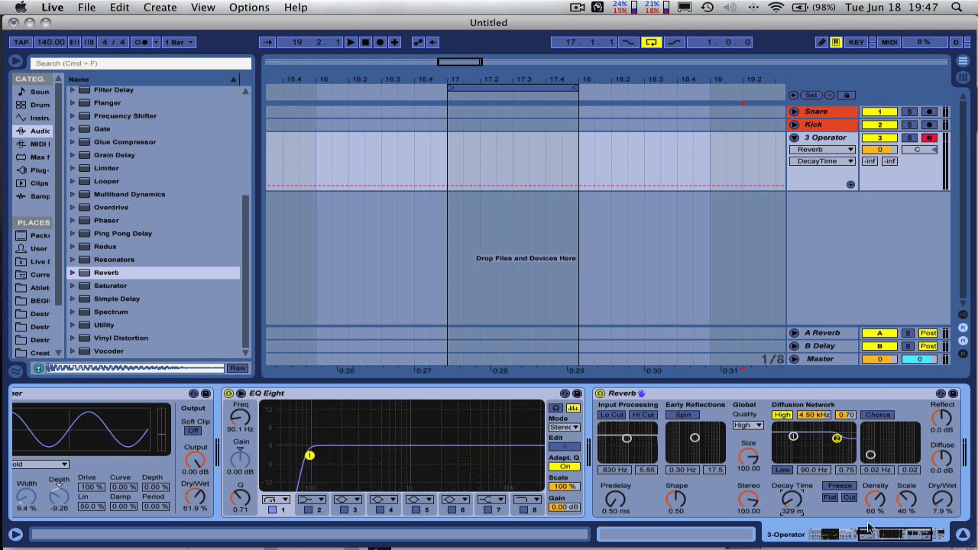
Step: Move the Reverb in the device chain to between Operator and the A Bit Warmer Saturator
scroll(535, 428, left, 2)
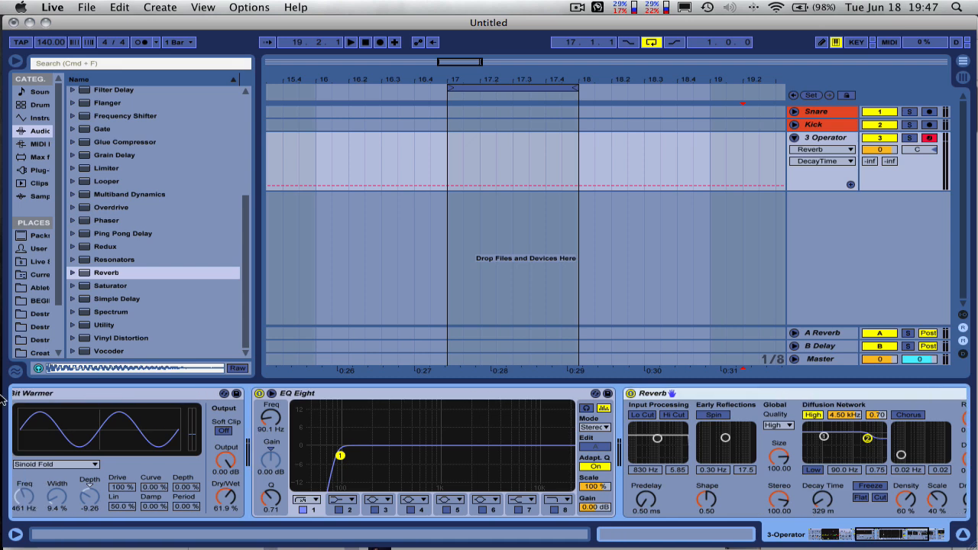
mouse_move(59, 399)
scroll(82, 400, left, 5)
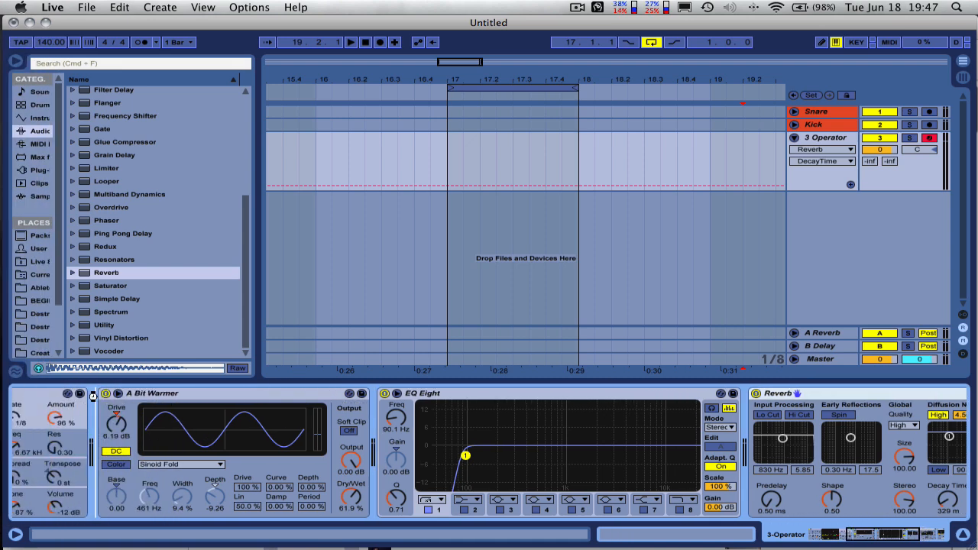
drag(92, 395, 93, 395)
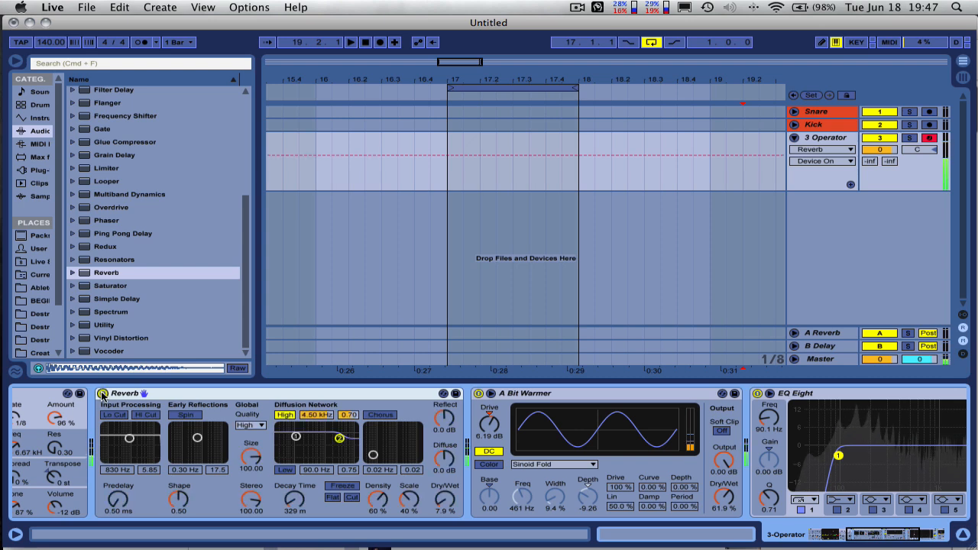
Step: Switch the Reverb off, undo that and the preceding device move so the Reverb sits after EQ Eight again
key(super+0)
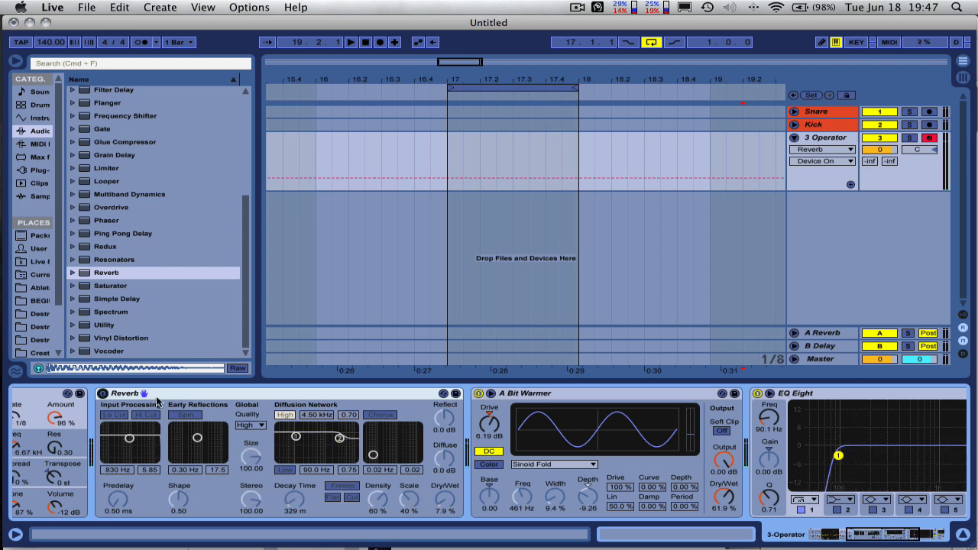
key(super+z)
key(super+z)
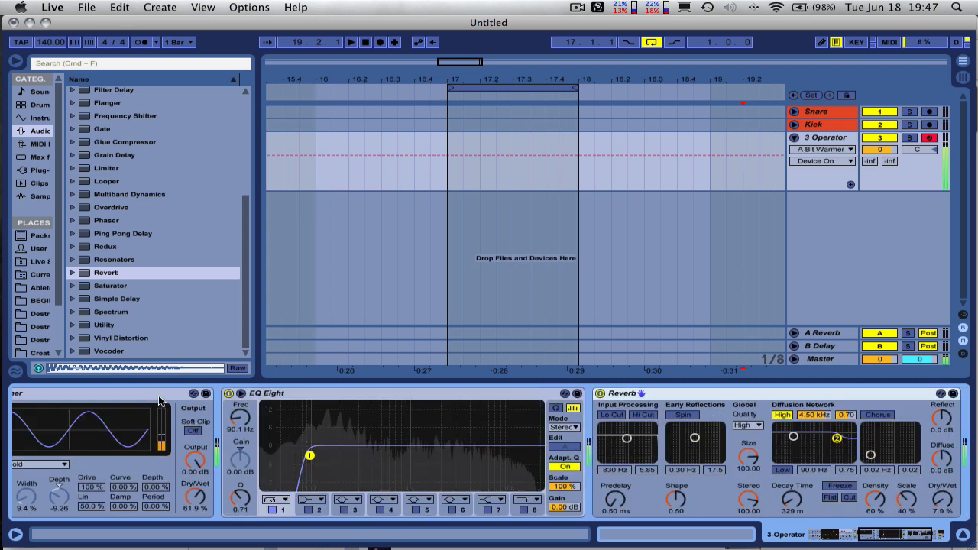
click(792, 501)
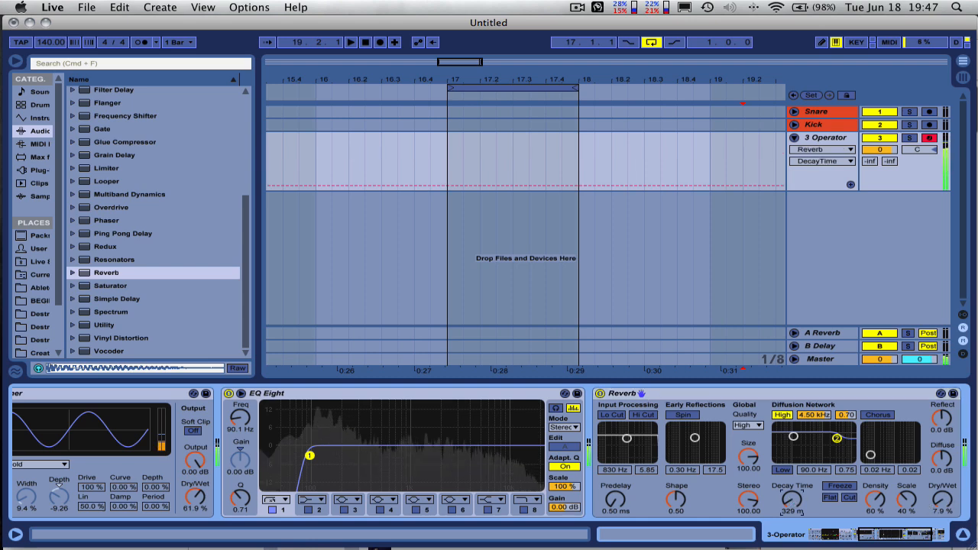
Step: Group Operator and all of its following effects into an Instrument Rack
drag(882, 535, 769, 532)
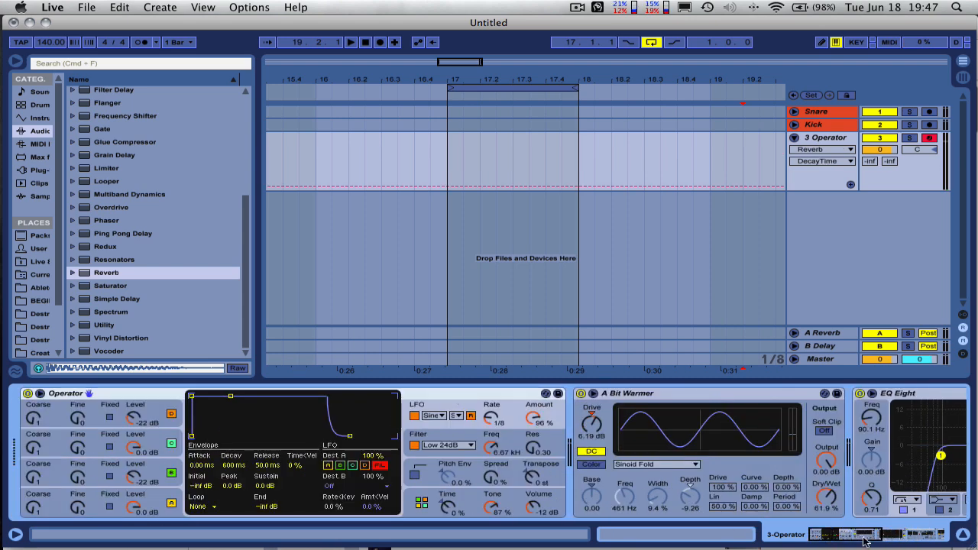
drag(866, 541, 844, 512)
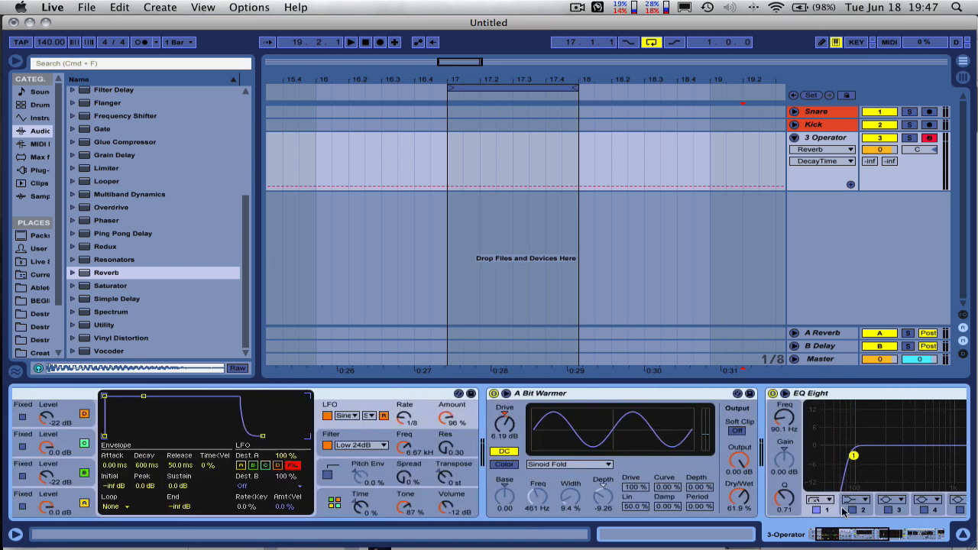
click(834, 397)
key(super+g)
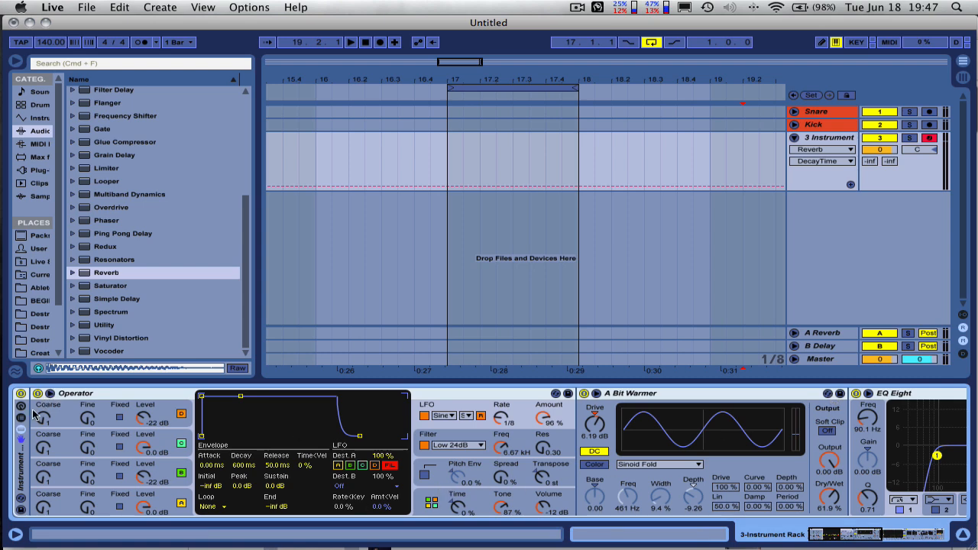
Step: Show the Instrument Rack's chain list and rename the Operator chain to Mid
click(21, 419)
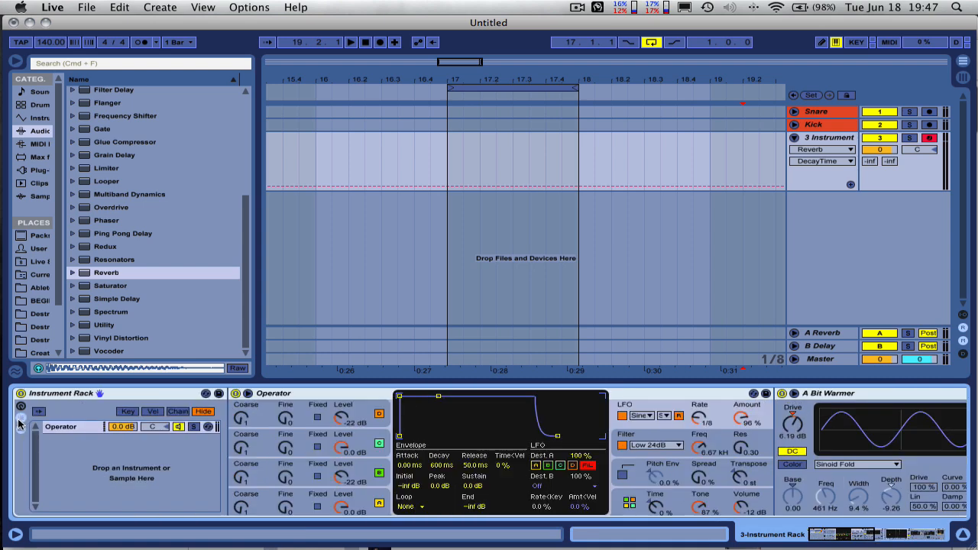
click(21, 421)
click(21, 421)
key(super+r)
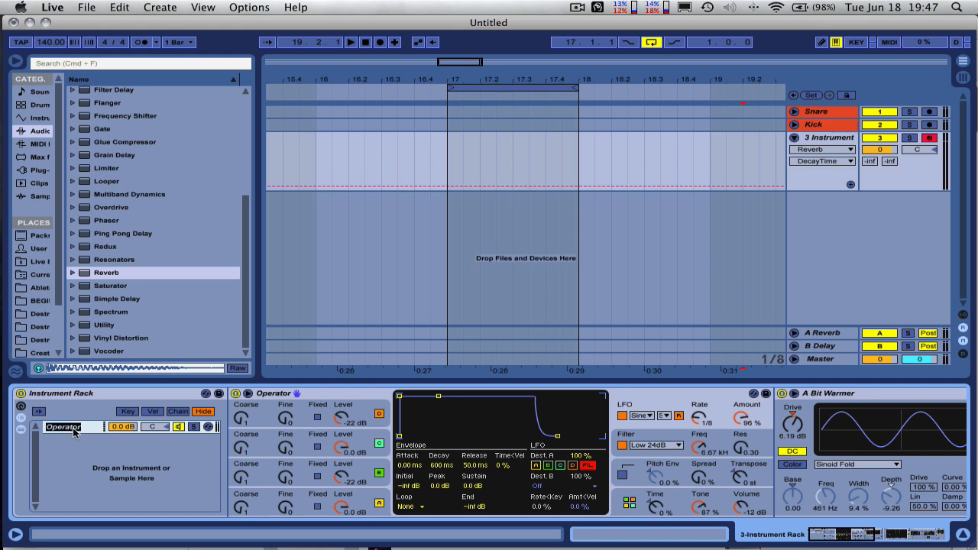
right_click(49, 430)
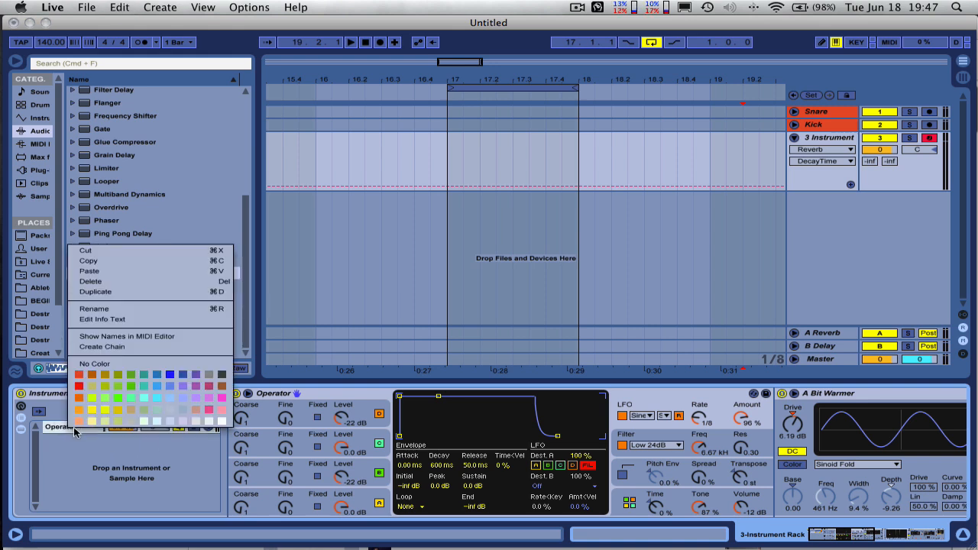
click(96, 310)
text(Mid)
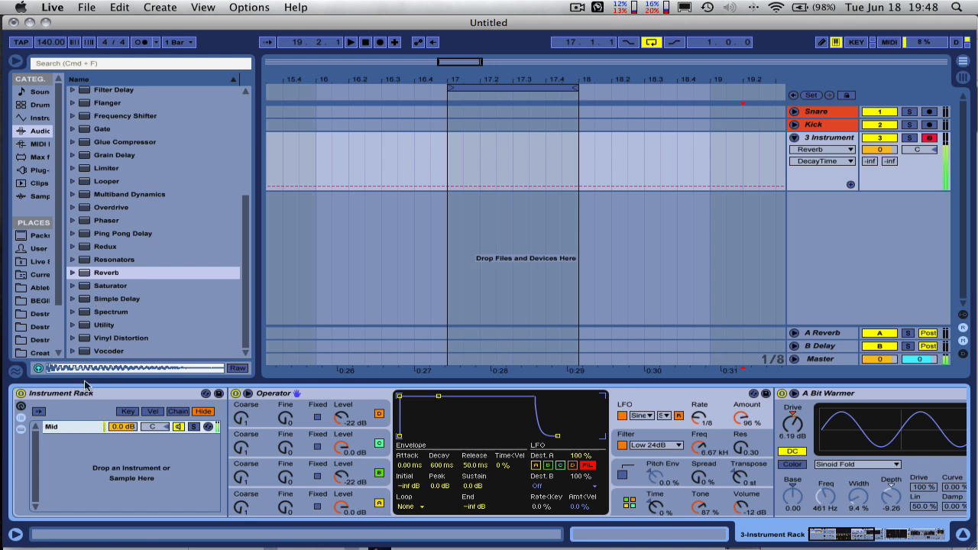
Step: Add a new Operator instrument as a second chain in the rack and name it Sub
click(46, 119)
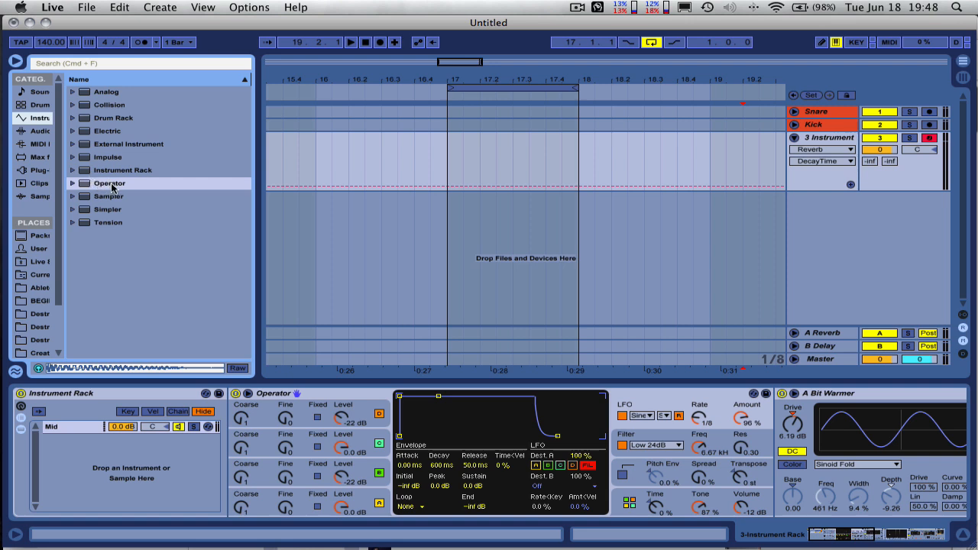
drag(111, 188, 96, 451)
key(super+r)
text(Sub)
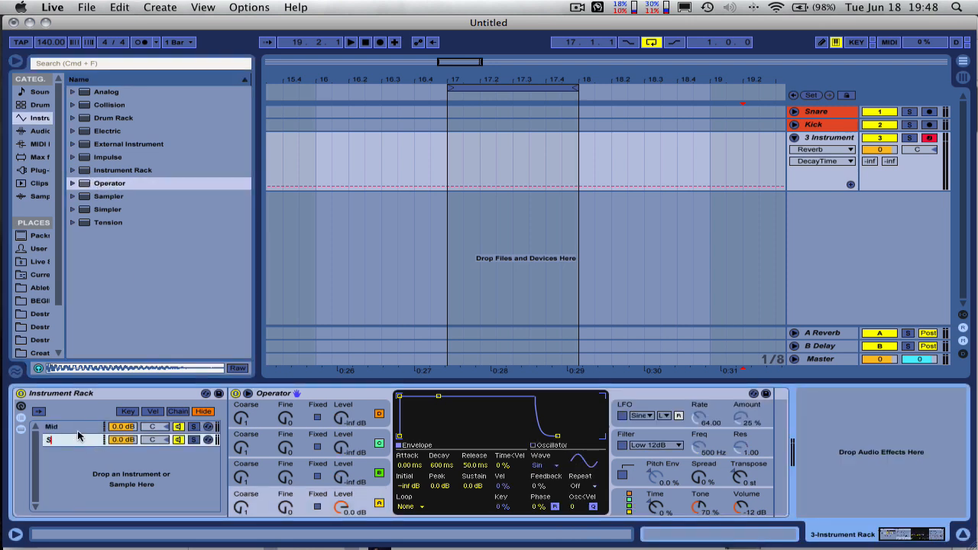
key(Return)
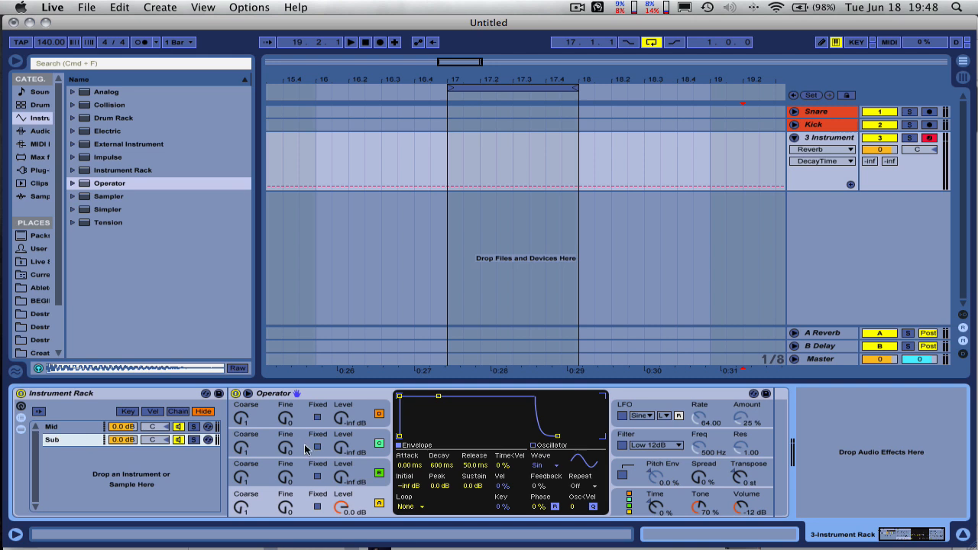
Step: Solo the Sub chain and turn off oscillators B, C and D in its Operator
click(194, 439)
click(380, 474)
click(379, 443)
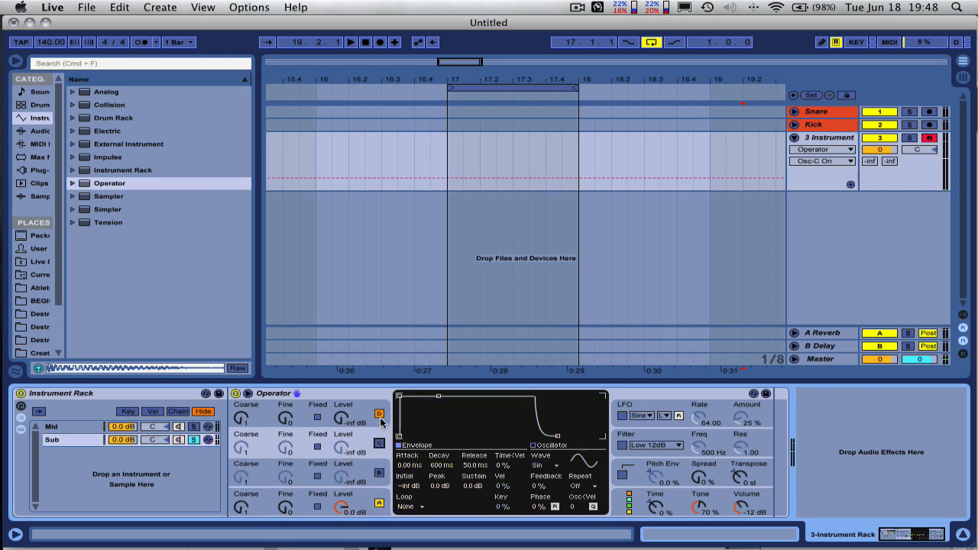
click(379, 413)
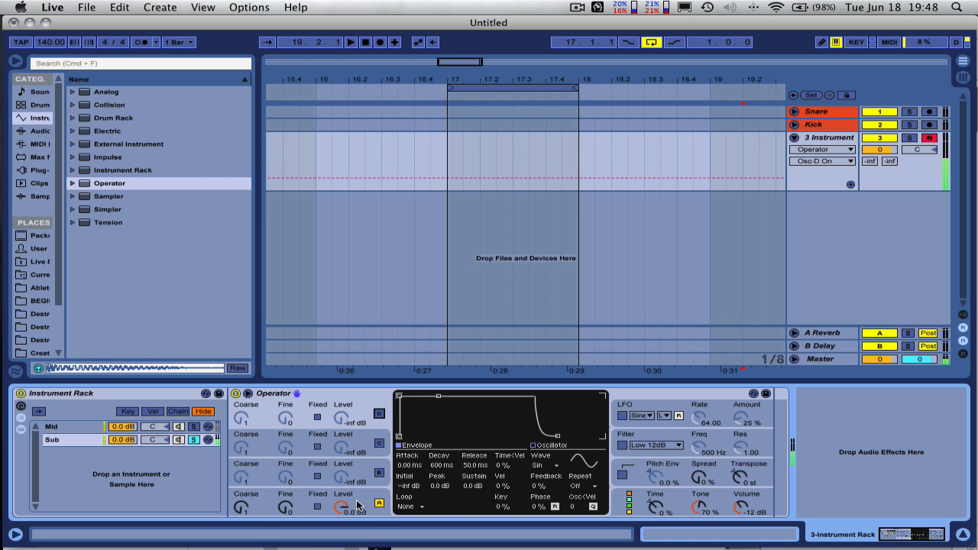
Step: Enable the Sub Operator's filter as Low 24dB with an 80.0 Hz frequency, and compare the sound with it off and on
click(622, 445)
click(656, 445)
click(664, 332)
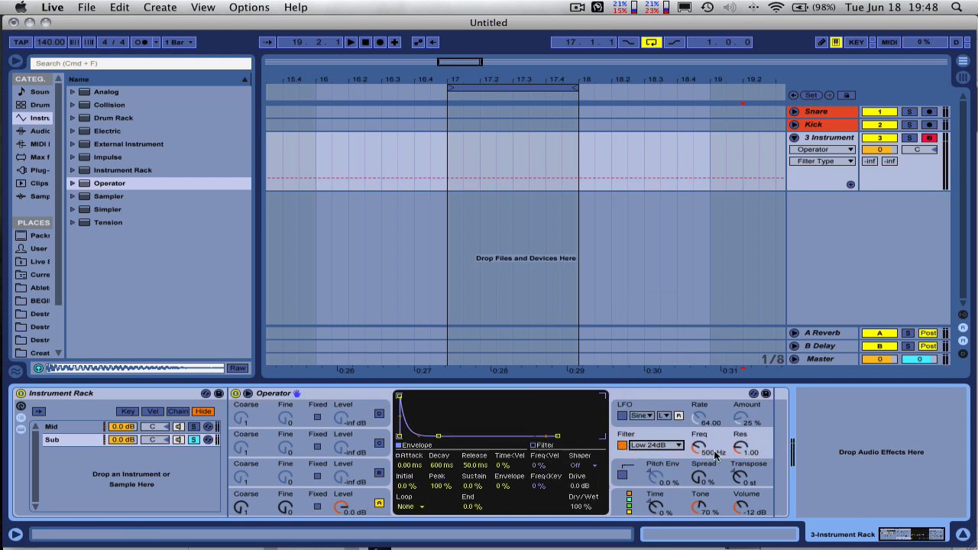
drag(691, 434, 692, 454)
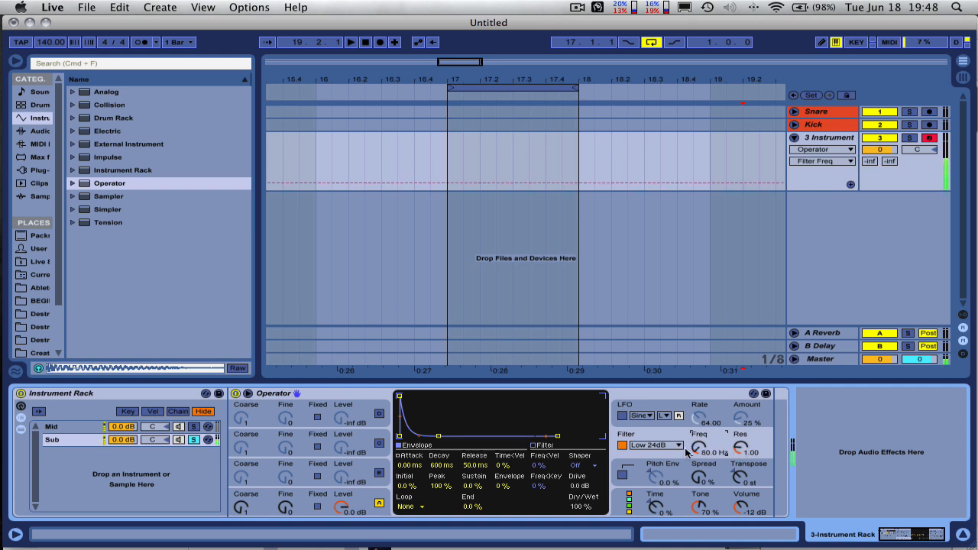
click(622, 445)
click(623, 446)
Step: Turn on oscillator B in the Sub Operator at a level of -36 dB and unsolo the Sub chain
click(379, 503)
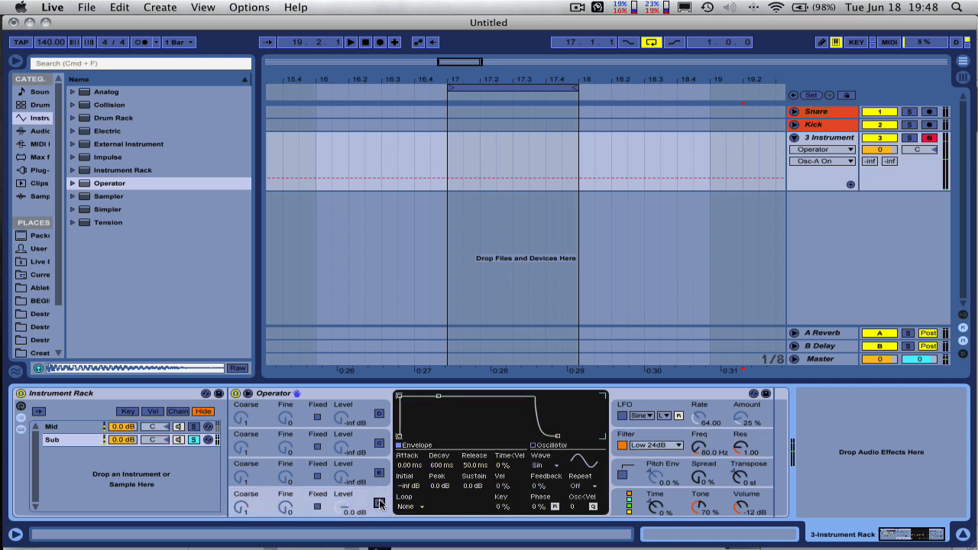
click(380, 503)
click(381, 474)
click(341, 482)
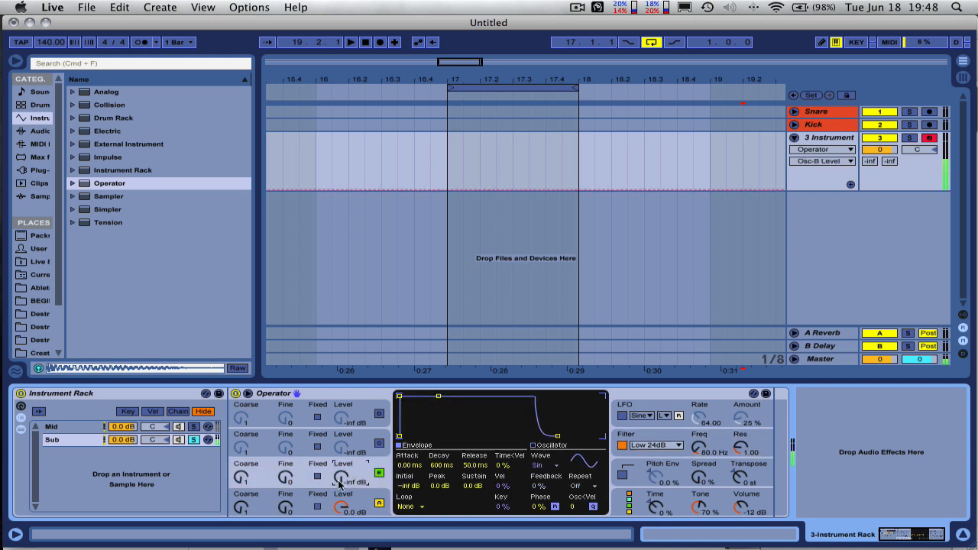
drag(341, 483, 340, 469)
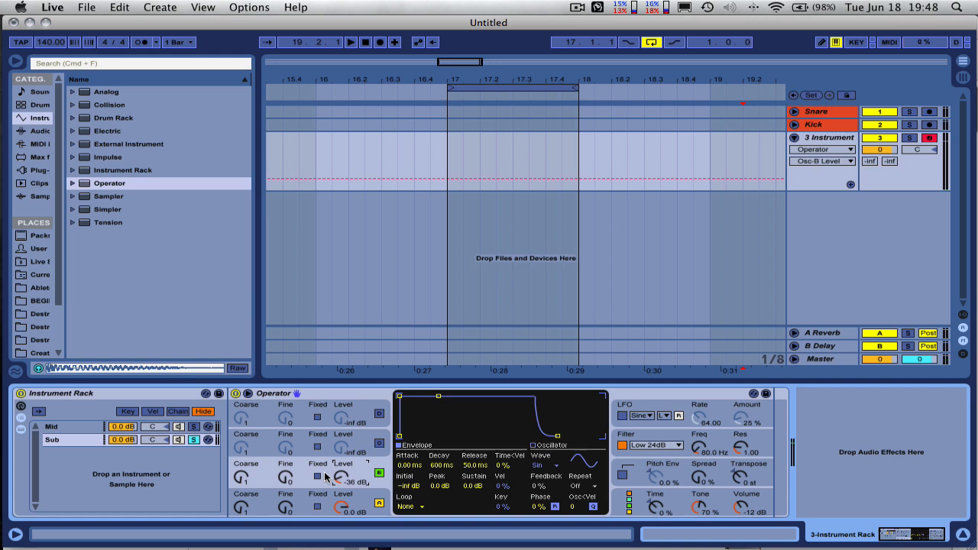
click(196, 441)
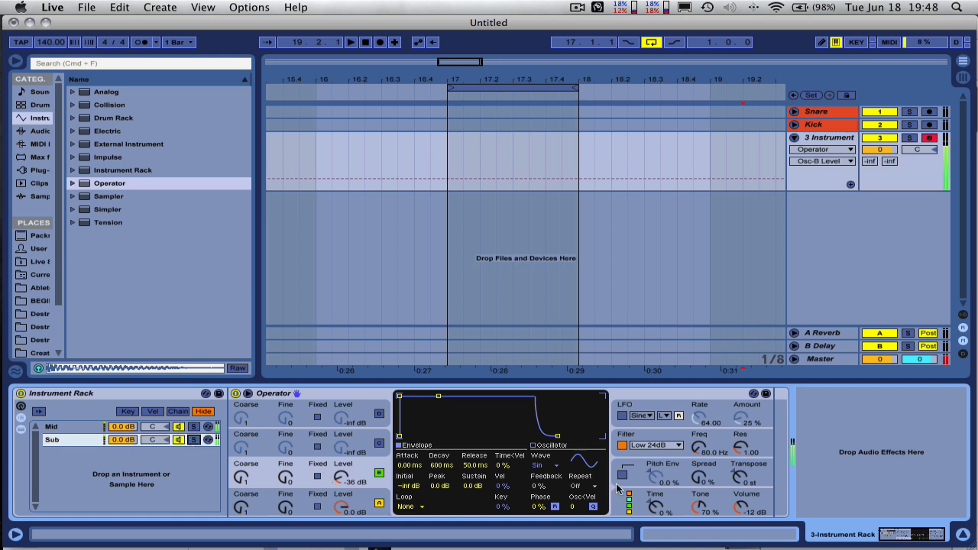
drag(730, 512, 730, 504)
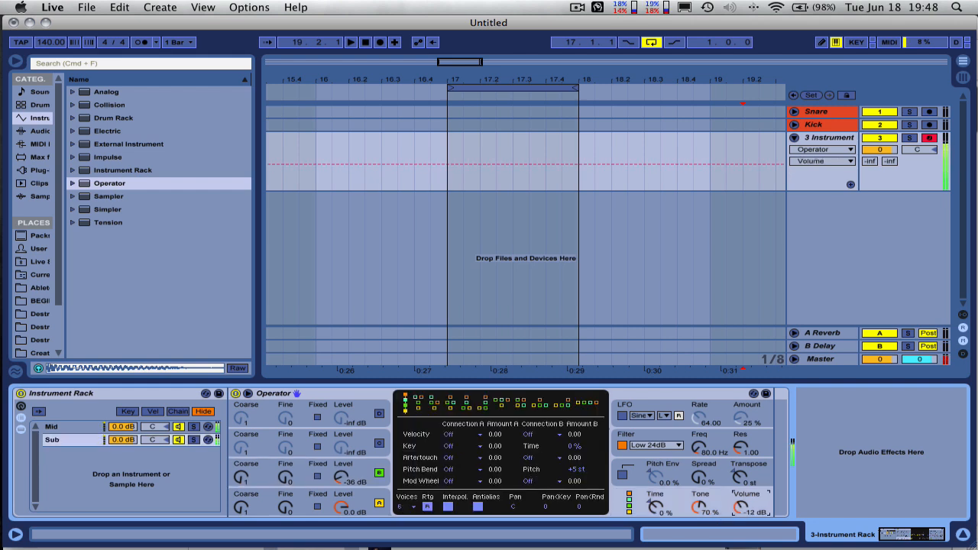
Step: Add a Compressor audio effect after the Operator in the Sub chain
click(38, 131)
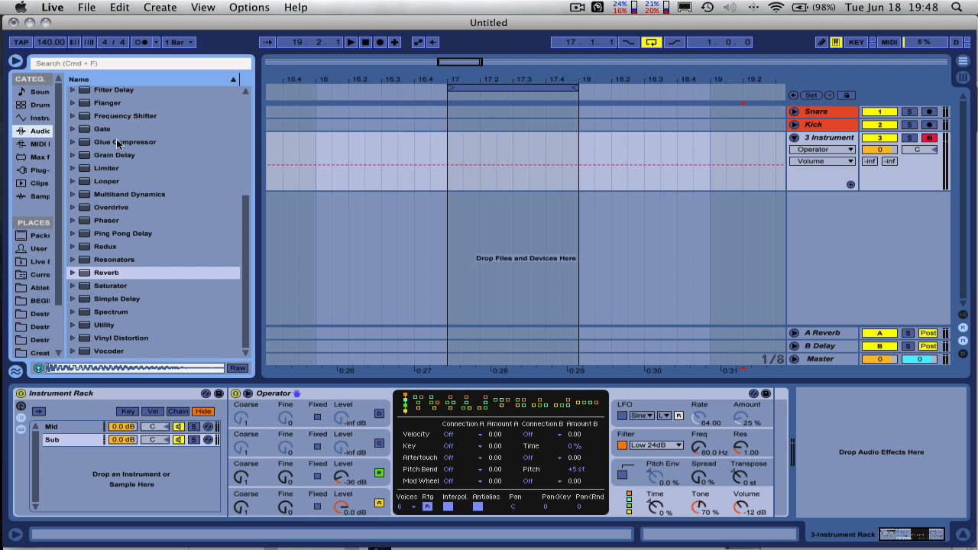
scroll(113, 155, up, 2)
scroll(112, 154, up, 3)
drag(110, 141, 844, 455)
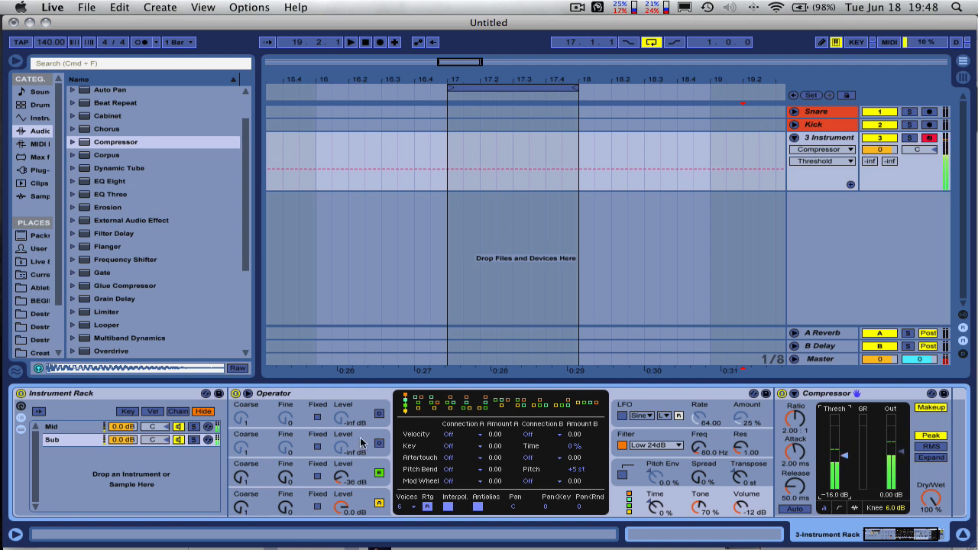
Step: Compare the soloed Sub chain with the Compressor off and on, and the full rack with the Sub chain muted and unmuted
click(195, 440)
click(781, 394)
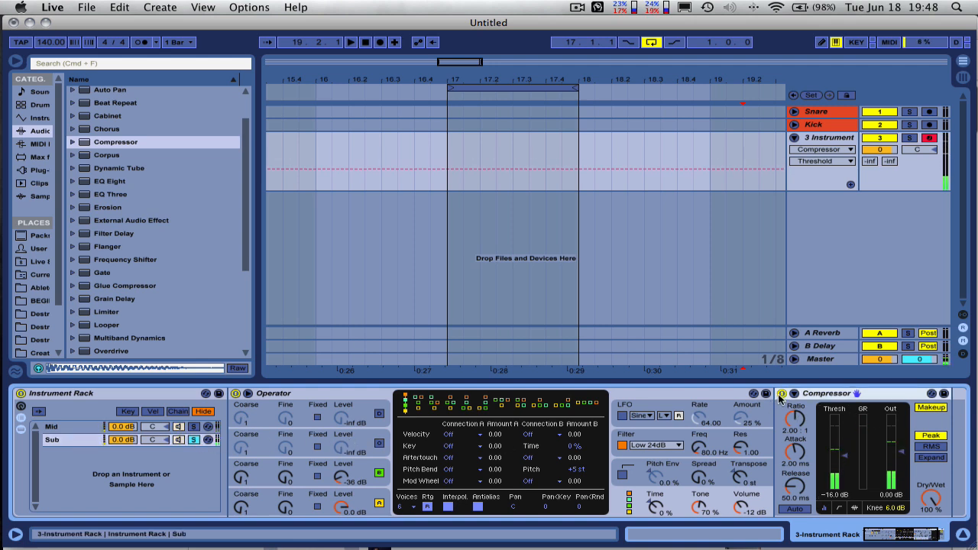
click(781, 394)
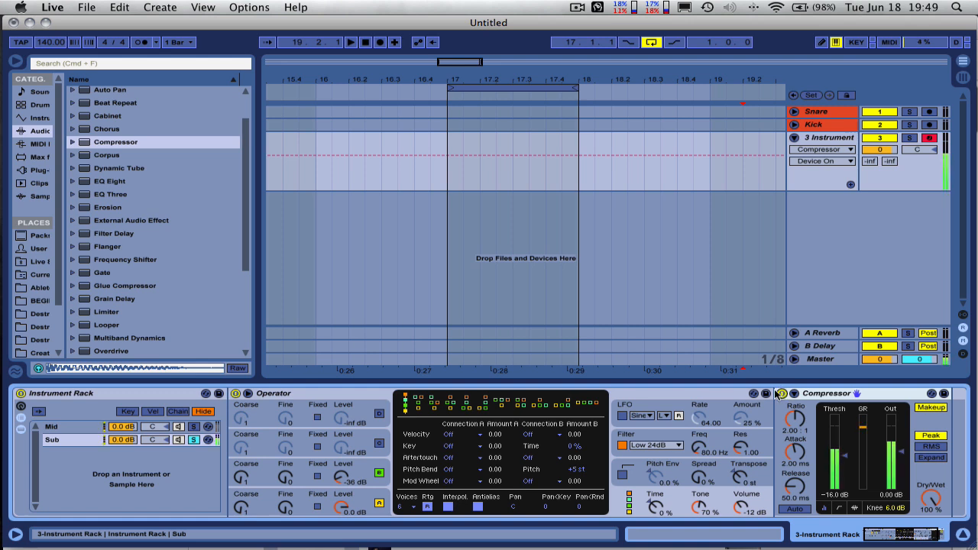
click(194, 441)
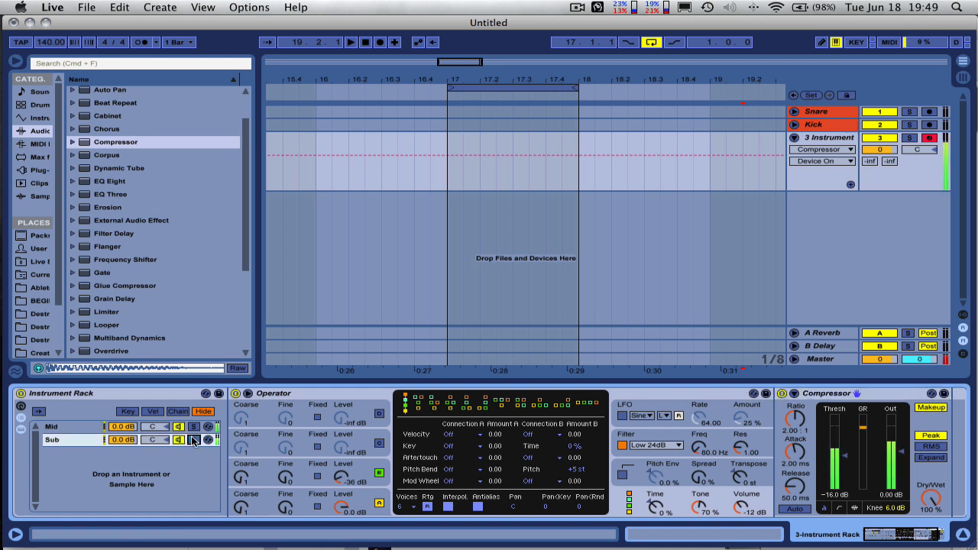
click(178, 440)
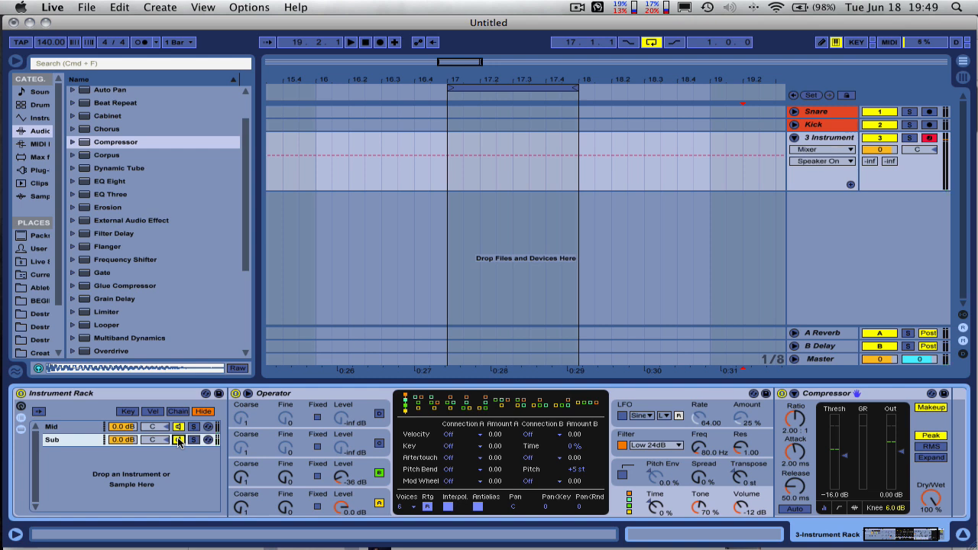
click(178, 440)
Step: Map the LFO Rate of the Mid chain's Operator to Macro 1 of the Instrument Rack
click(78, 430)
right_click(685, 417)
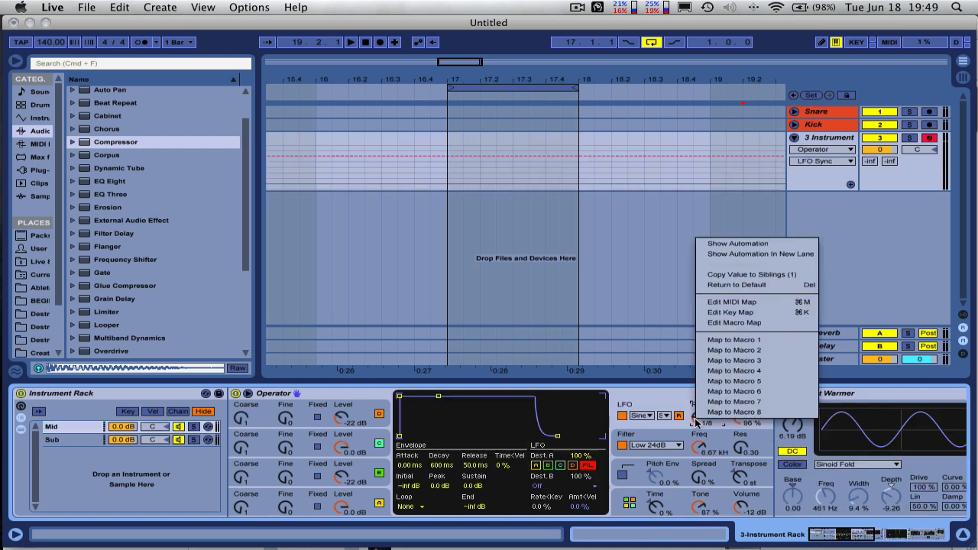
click(672, 404)
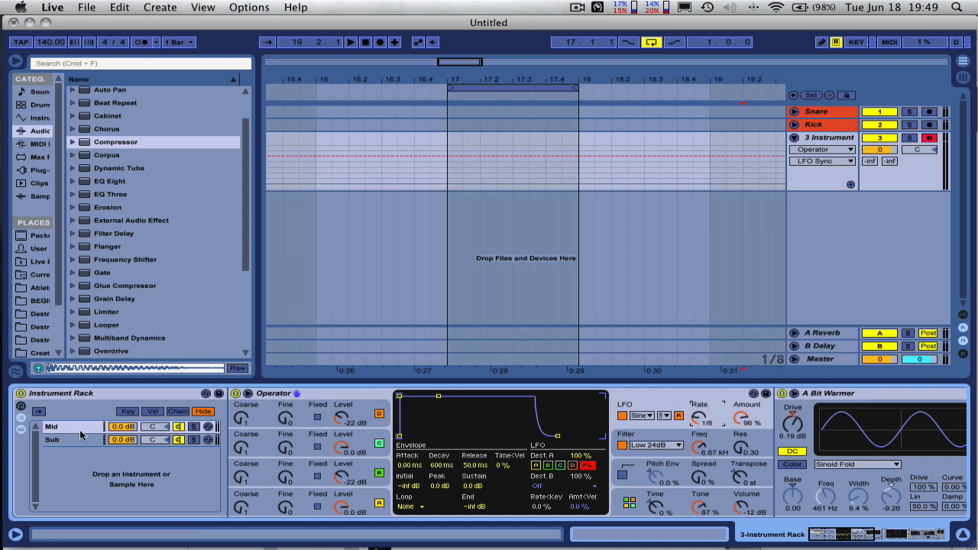
click(97, 431)
right_click(701, 420)
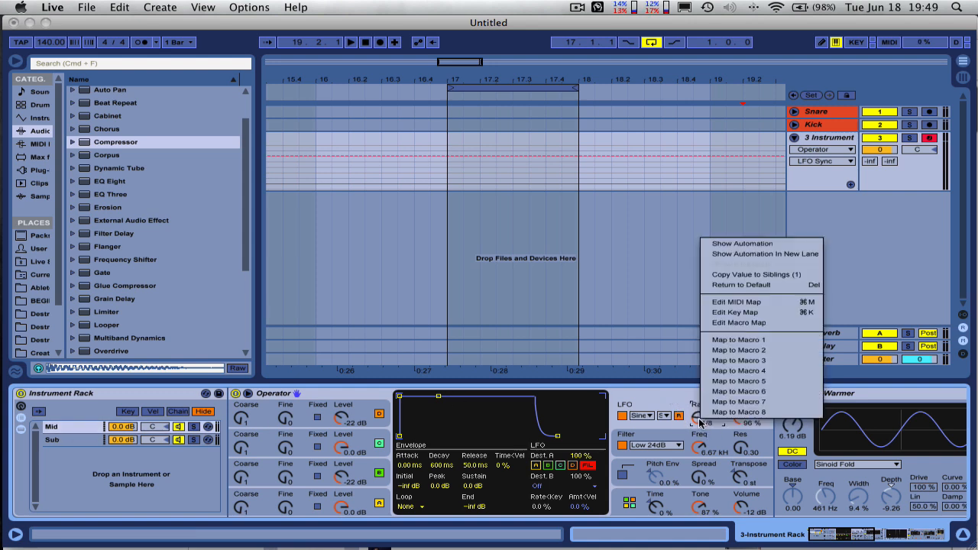
click(744, 341)
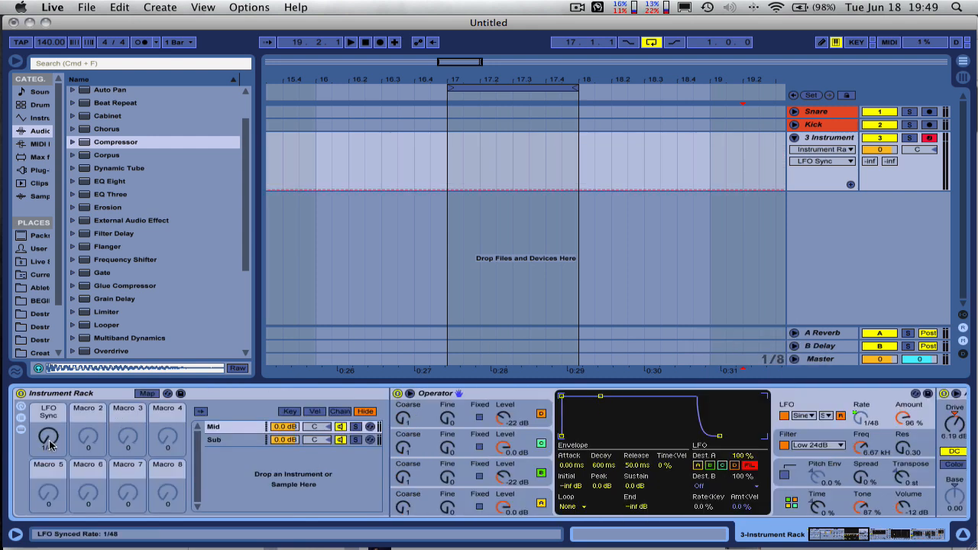
Step: Set the rack's LFO Sync macro to 1/8
drag(48, 445, 49, 430)
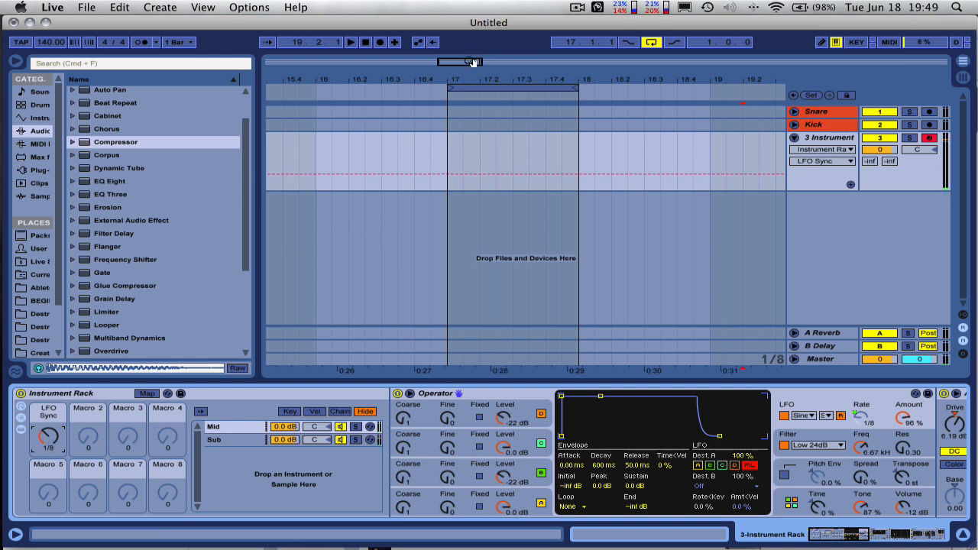
drag(471, 62, 486, 38)
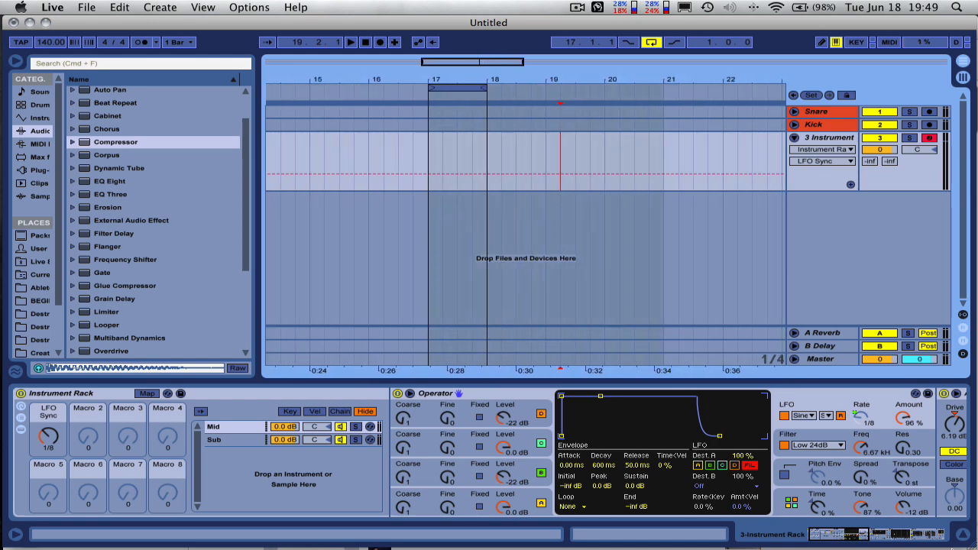
drag(843, 534, 815, 538)
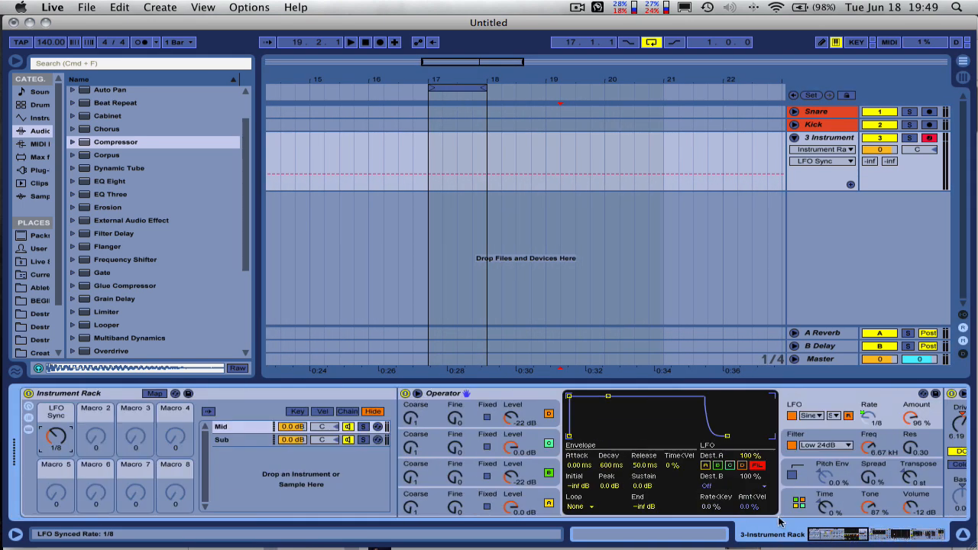
Step: Try a Chord MIDI effect with Shift 2 at +12 st before the Mid chain's Operator, and set Operator's Voices to 2
click(43, 145)
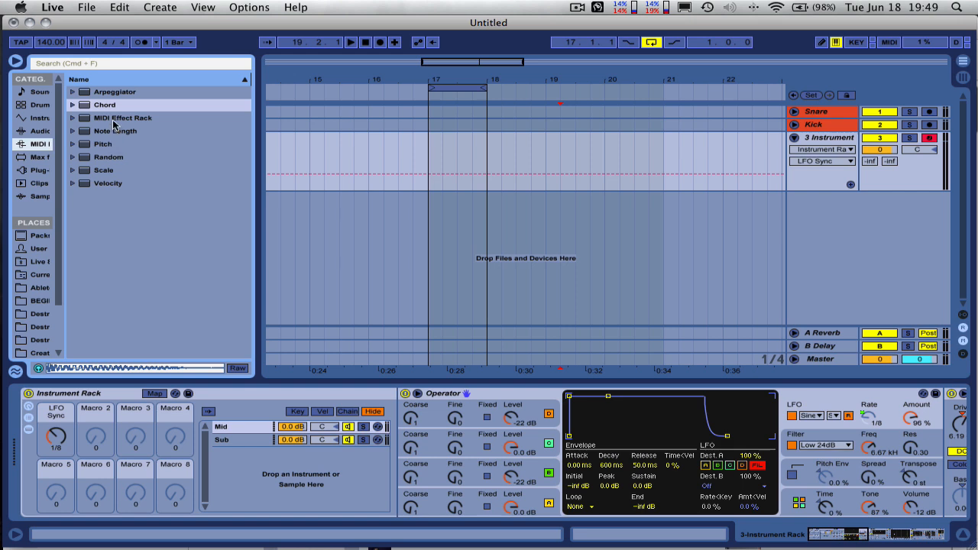
drag(107, 104, 456, 429)
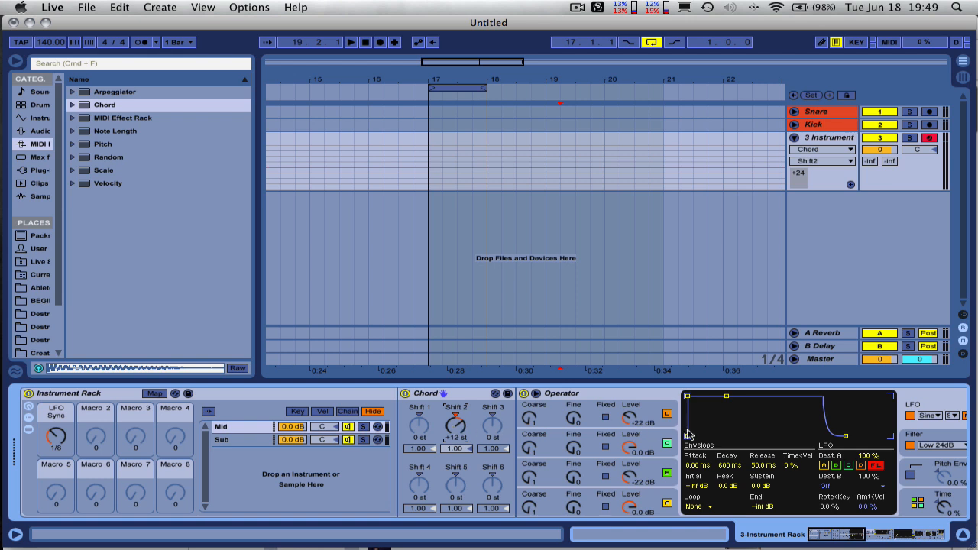
drag(836, 534, 844, 534)
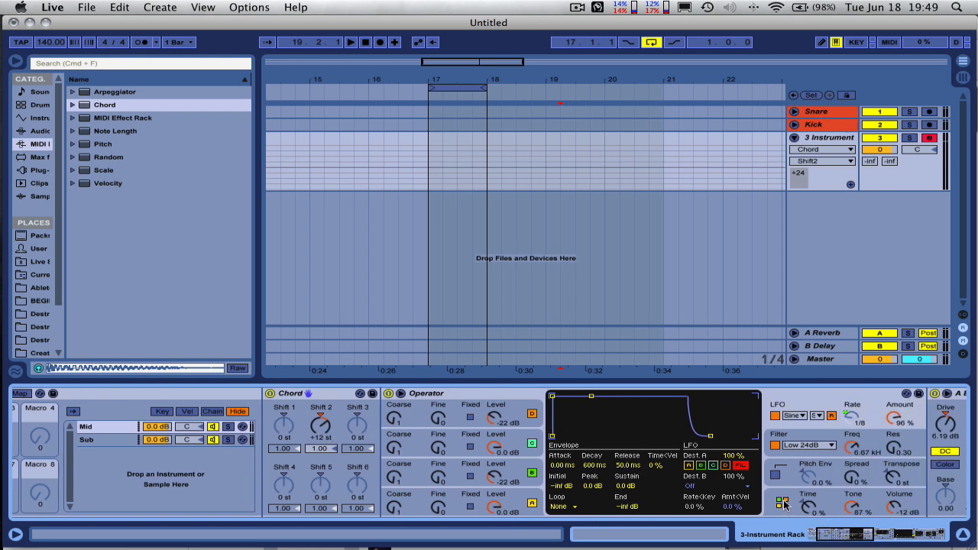
click(783, 502)
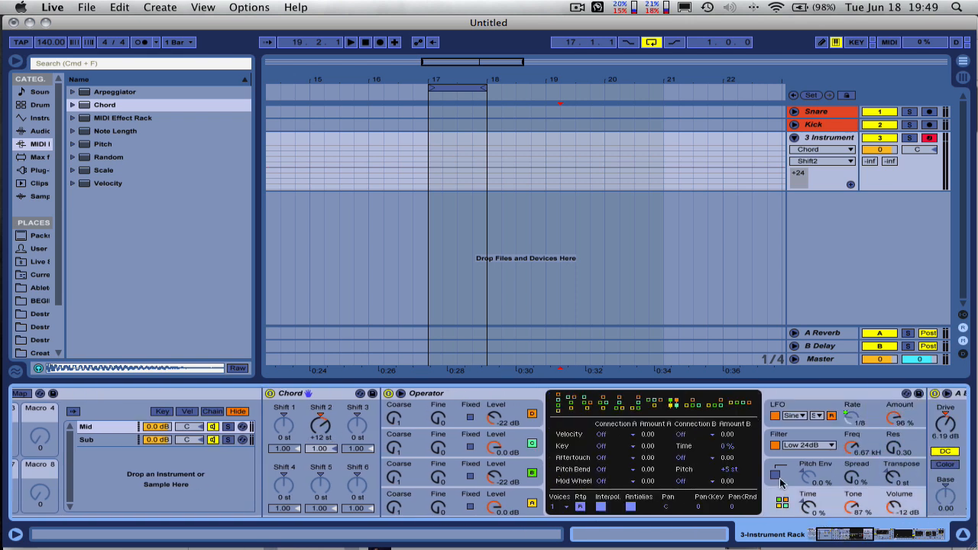
click(562, 507)
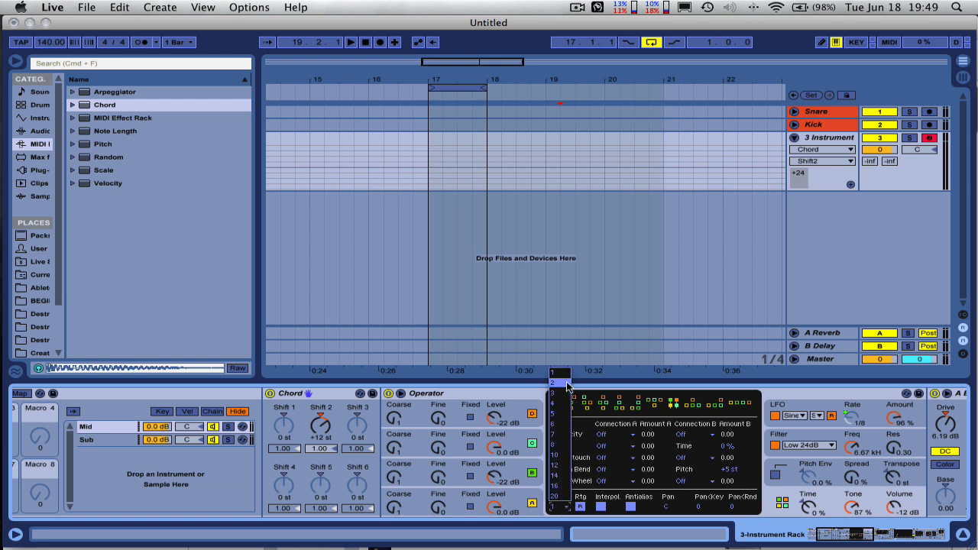
click(563, 389)
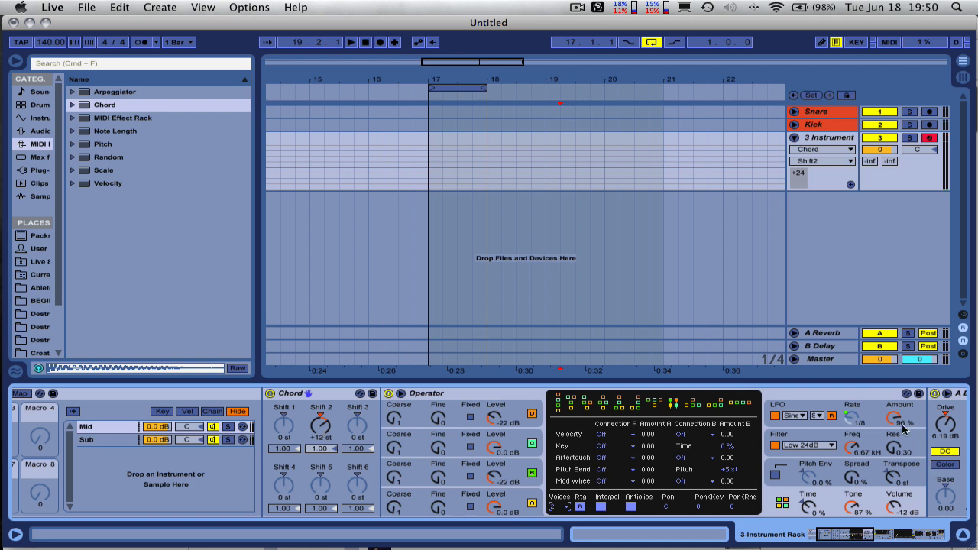
Step: Set the LFO Amount of the Mid chain's Operator to 100 %
drag(895, 420, 895, 413)
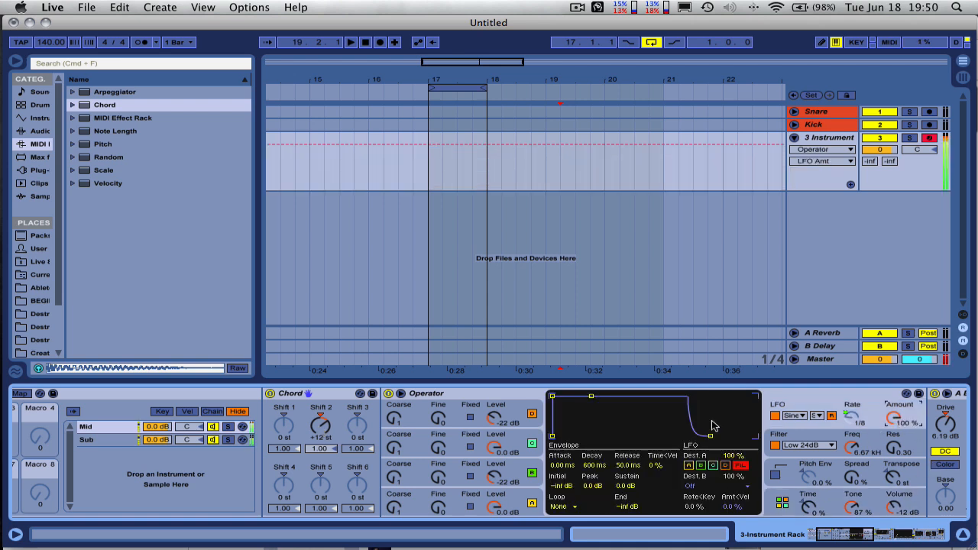
Step: Remove the Chord effect from the Mid chain and set Operator's Voices to 1
click(291, 393)
key(Delete)
click(671, 507)
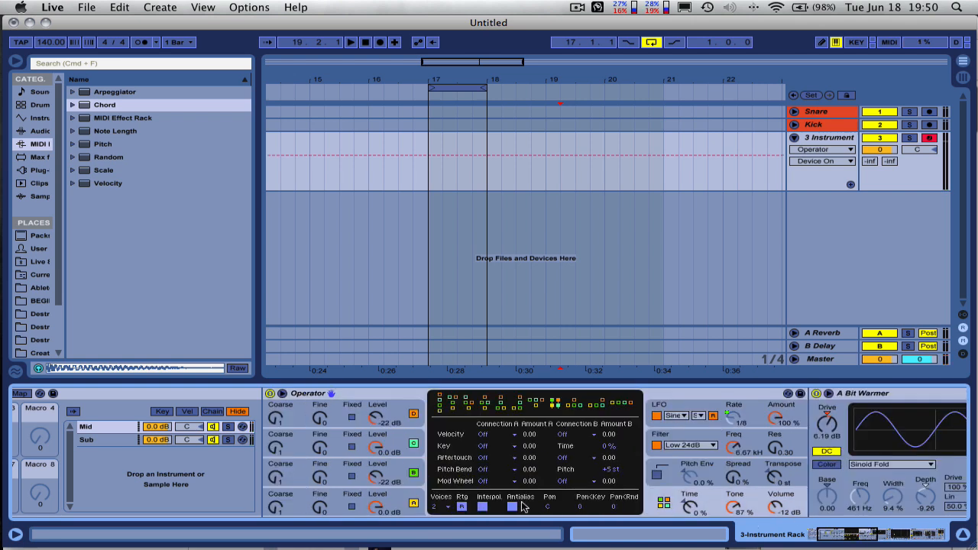
click(445, 507)
click(436, 383)
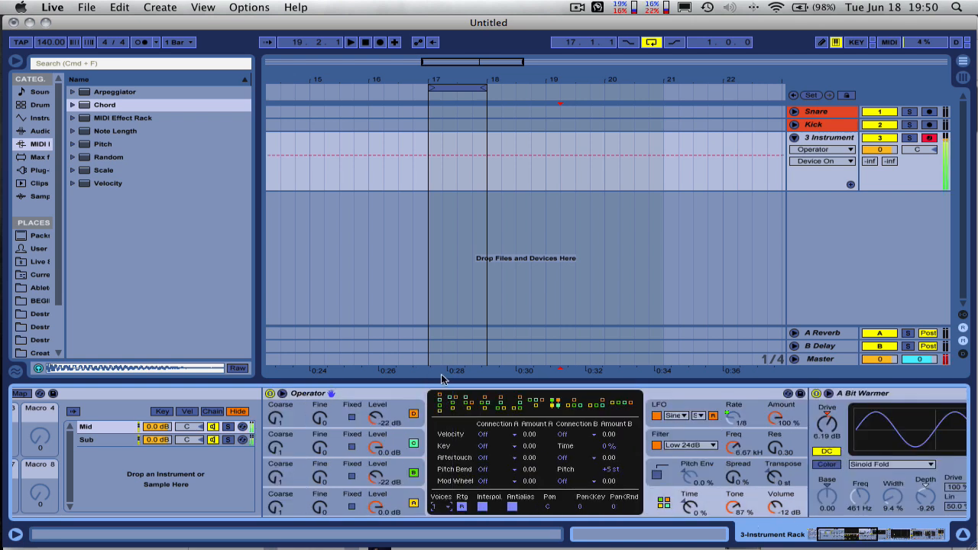
Step: Fold the Mid chain's Operator and hide the Instrument Rack's chains and devices, leaving only its macro controls
double_click(150, 393)
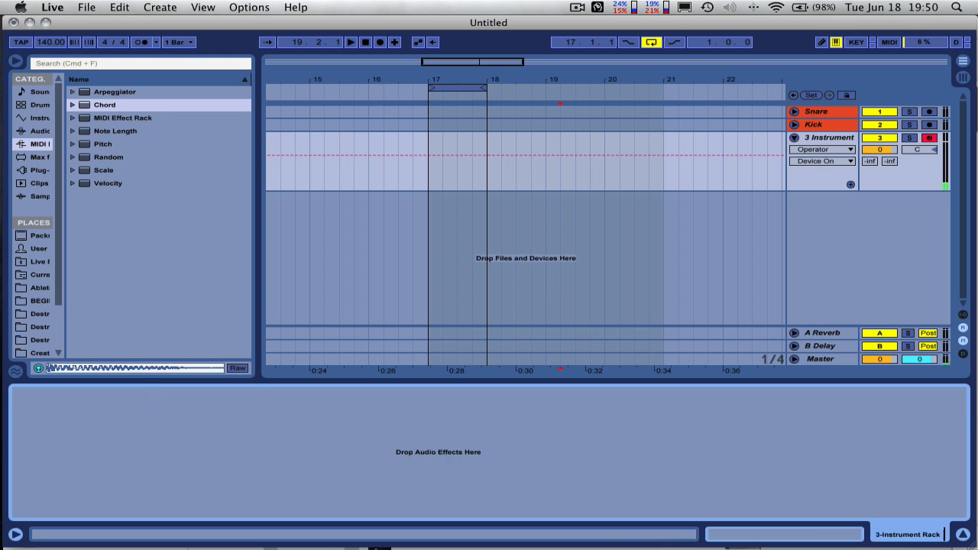
click(797, 533)
click(905, 535)
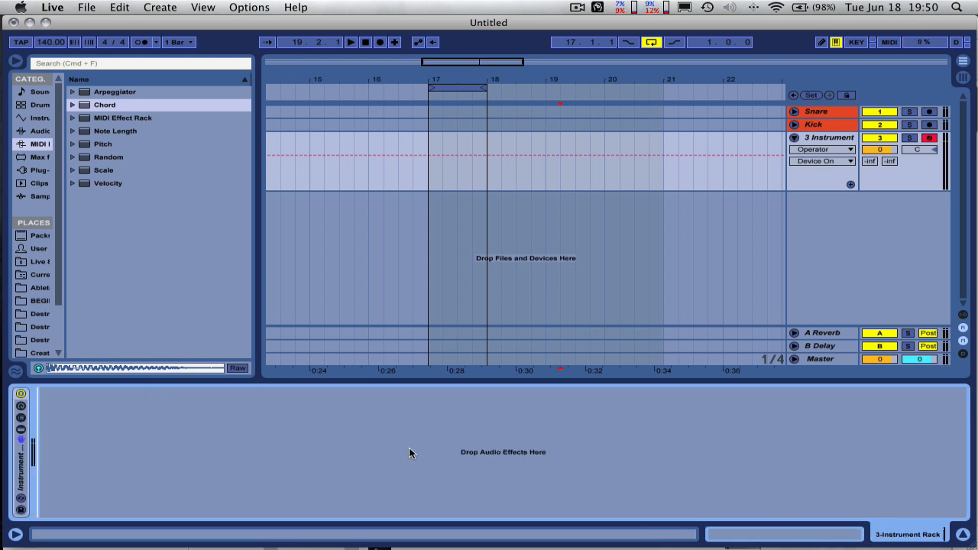
double_click(27, 465)
double_click(474, 393)
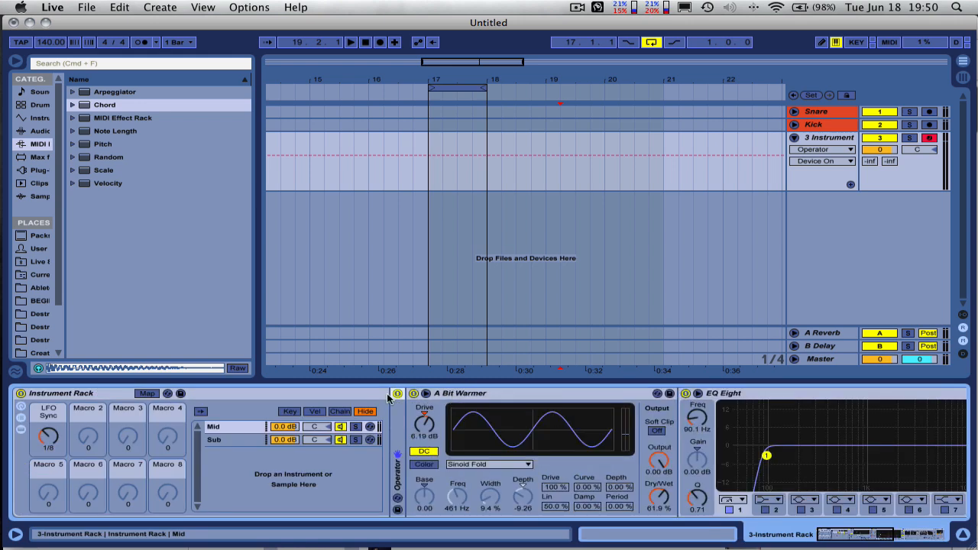
click(19, 419)
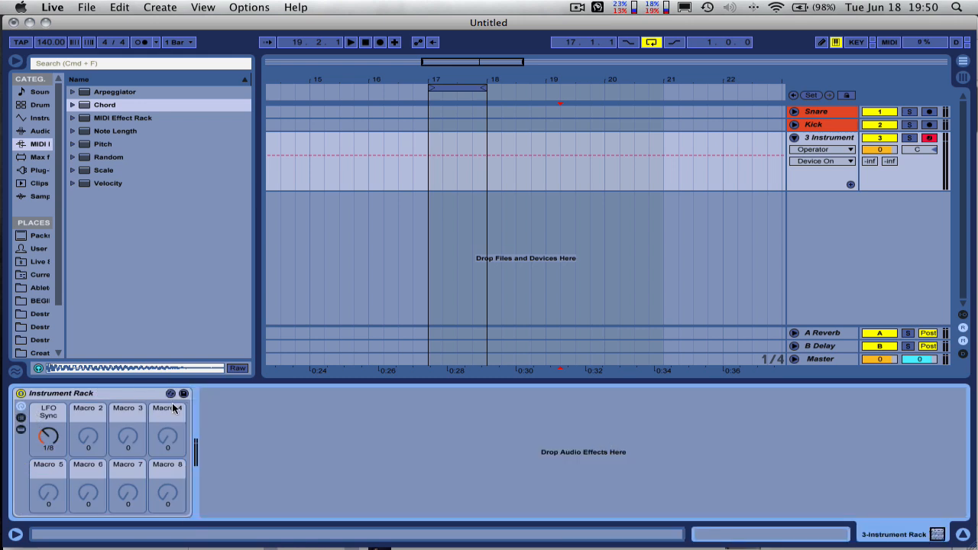
Step: Rename the Instrument Rack as Wub Bass
click(62, 394)
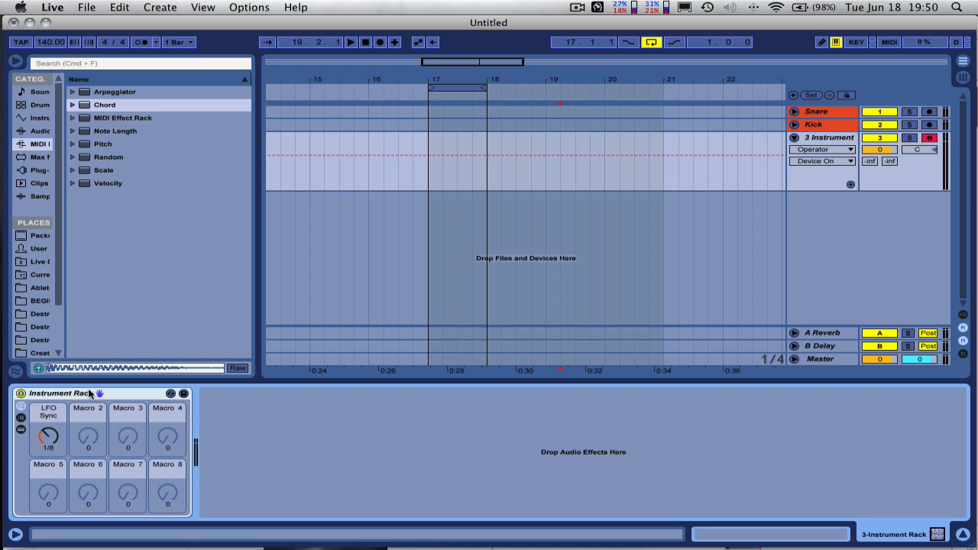
key(super+r)
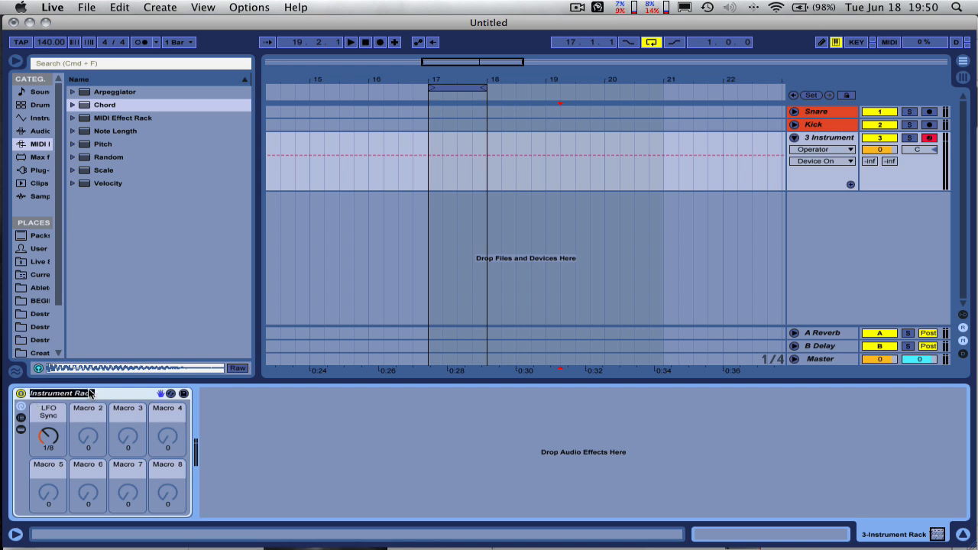
text(Wub Bass)
key(Return)
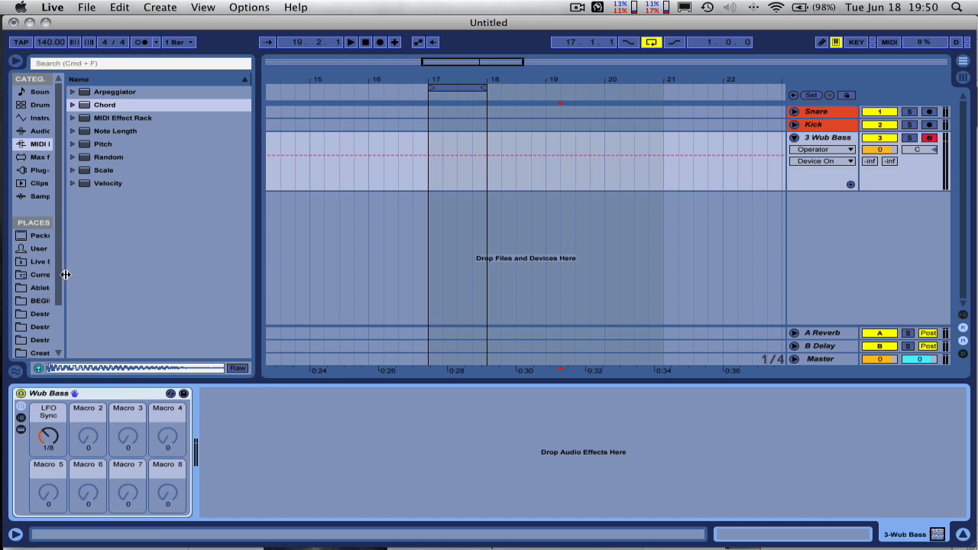
Step: Place the sample VDUB1 Kick 002.wav from the Vengeance Essential Dubstep folder on the Kick track at bar 17
drag(66, 275, 84, 277)
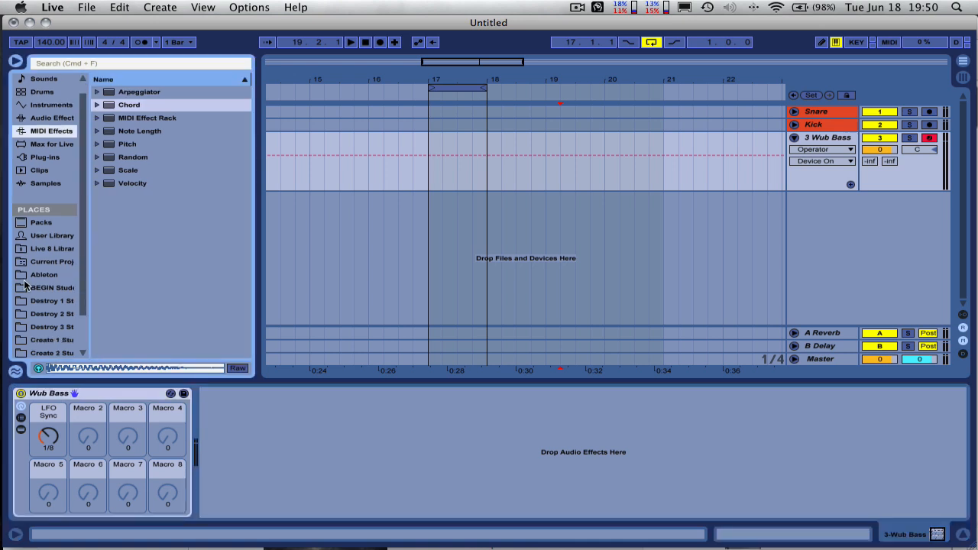
scroll(26, 288, down, 3)
click(40, 336)
scroll(41, 240, up, 4)
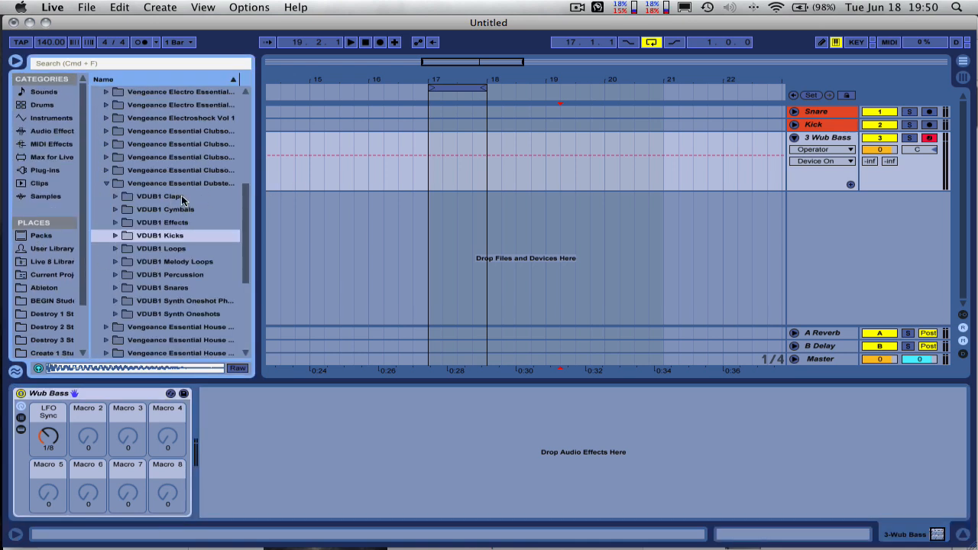
click(116, 237)
click(185, 264)
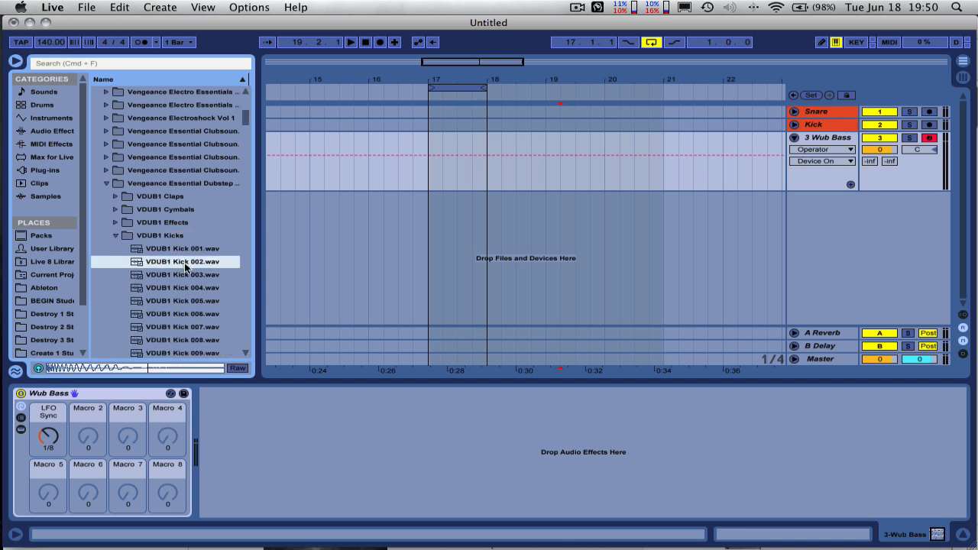
drag(185, 268, 429, 127)
drag(497, 81, 490, 101)
key(space)
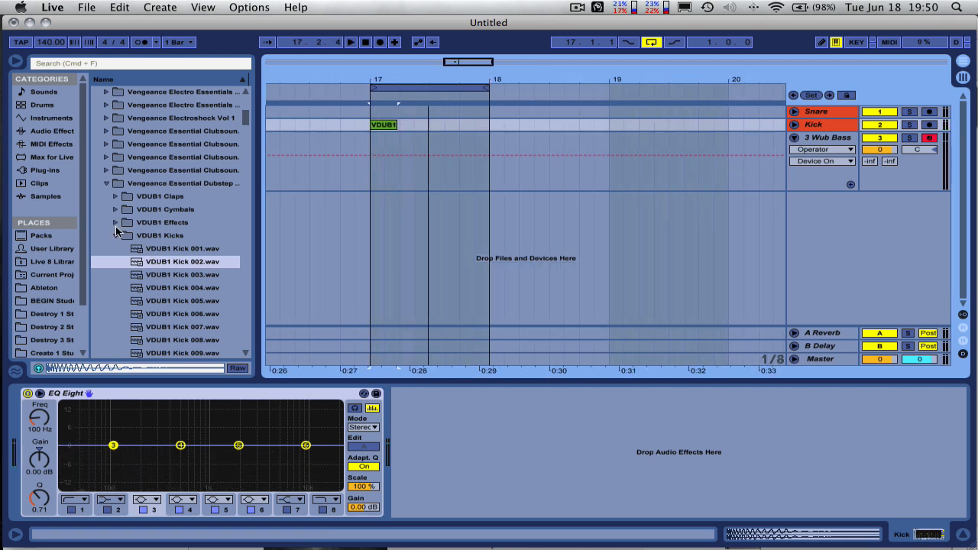
Step: Place the sample VDUB1 Snare 002.wav on the Snare track at beat 17.3
click(115, 236)
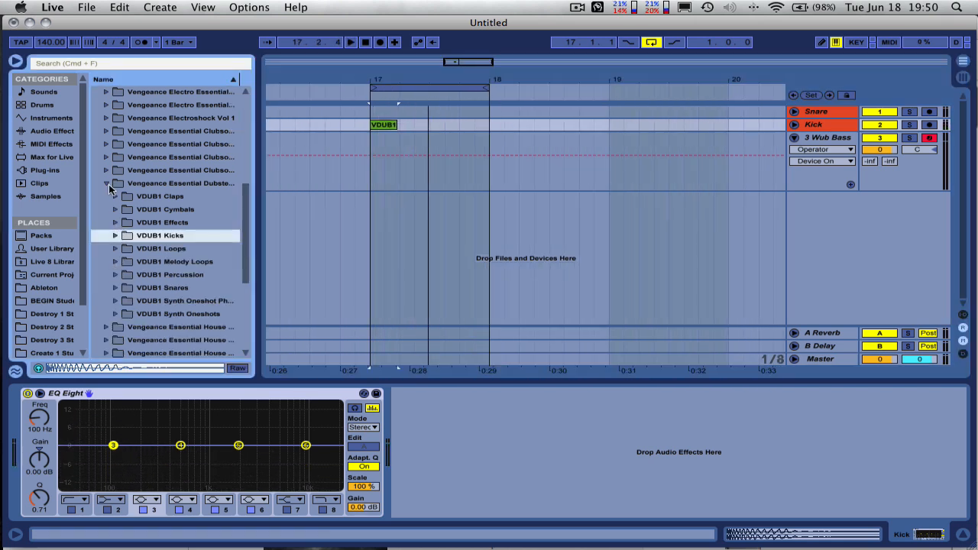
click(119, 286)
click(191, 314)
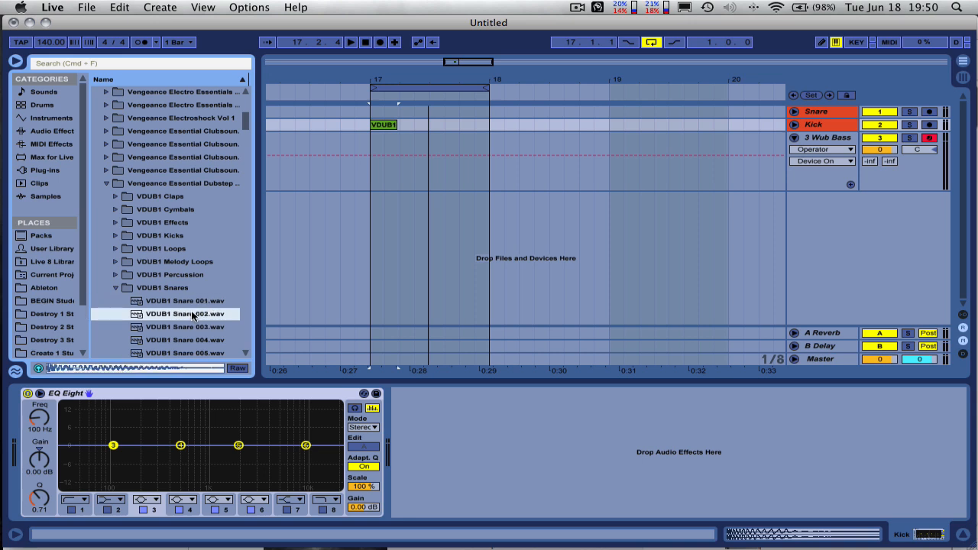
drag(193, 316, 438, 113)
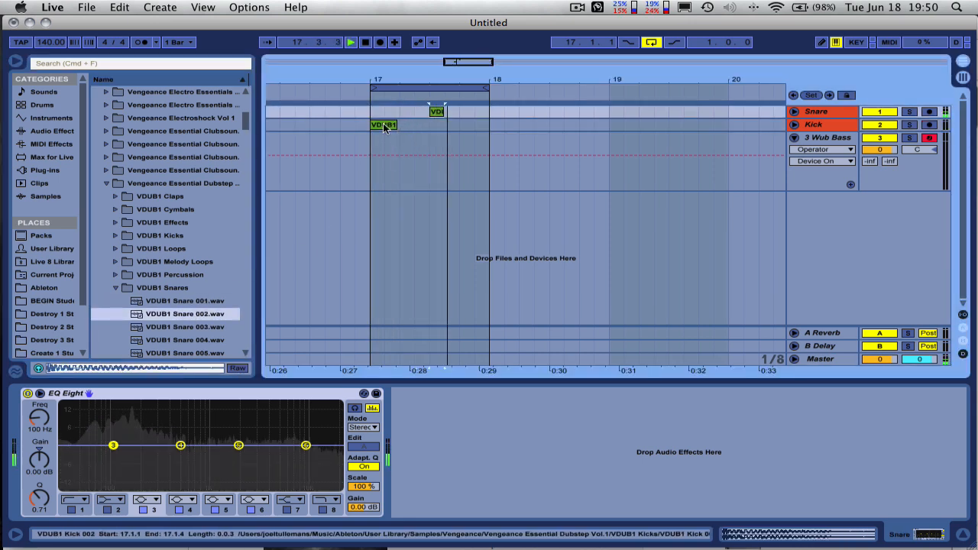
Step: Extend the loop from bar 17 to four bars and recolour the kick and snare clips orange-red like their tracks
click(385, 128)
drag(492, 77, 604, 99)
drag(484, 115, 407, 111)
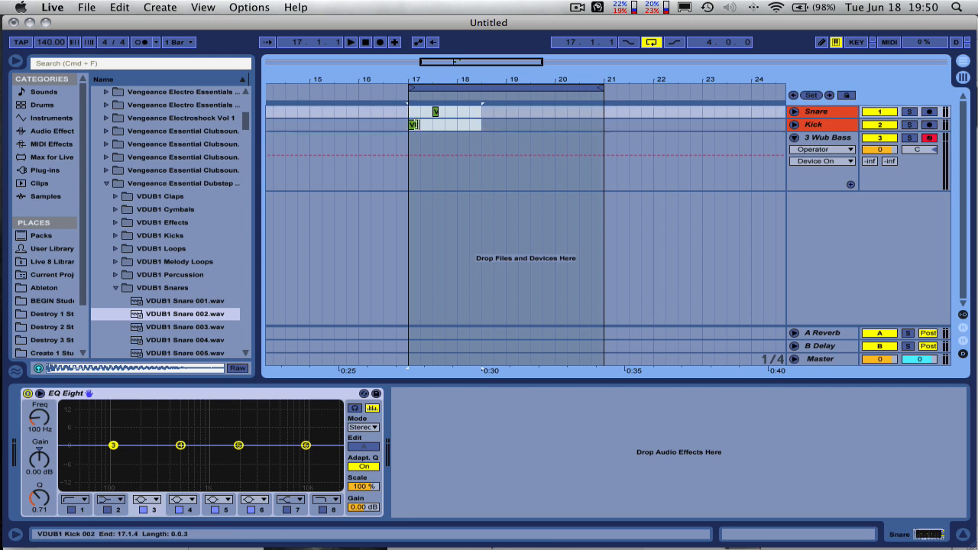
right_click(418, 120)
click(433, 282)
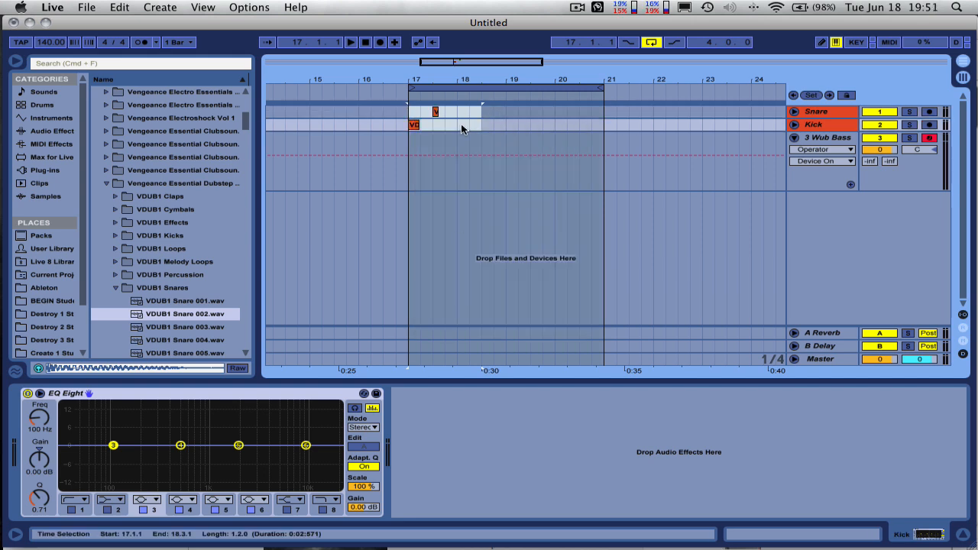
Step: Duplicate the one-bar kick and snare pattern three times to fill bars 18 to 20
drag(462, 128, 412, 111)
key(super+d)
key(super+d)
key(super+d)
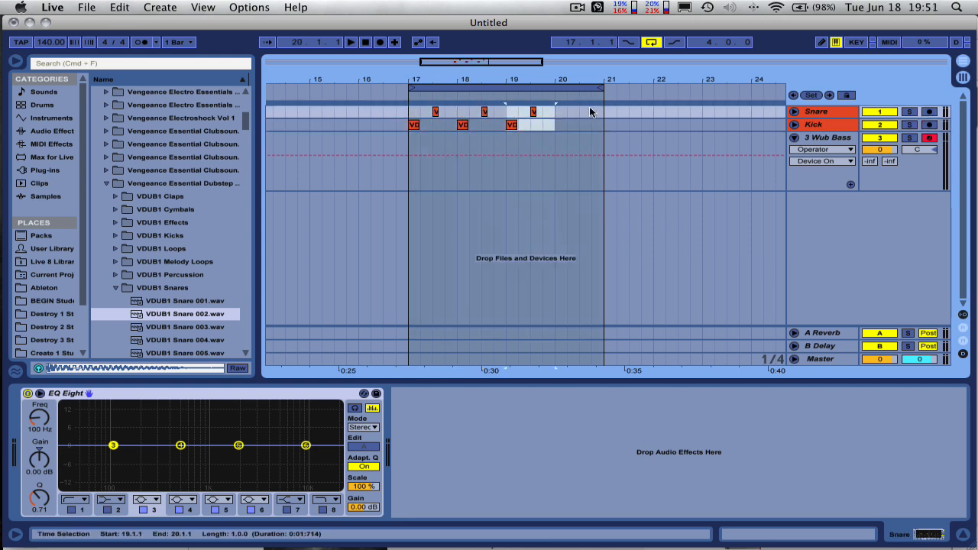
Step: Add an extra kick at 20.2.3 in the last bar of the loop and play the beat back
drag(589, 78, 614, 119)
click(626, 112)
key(Delete)
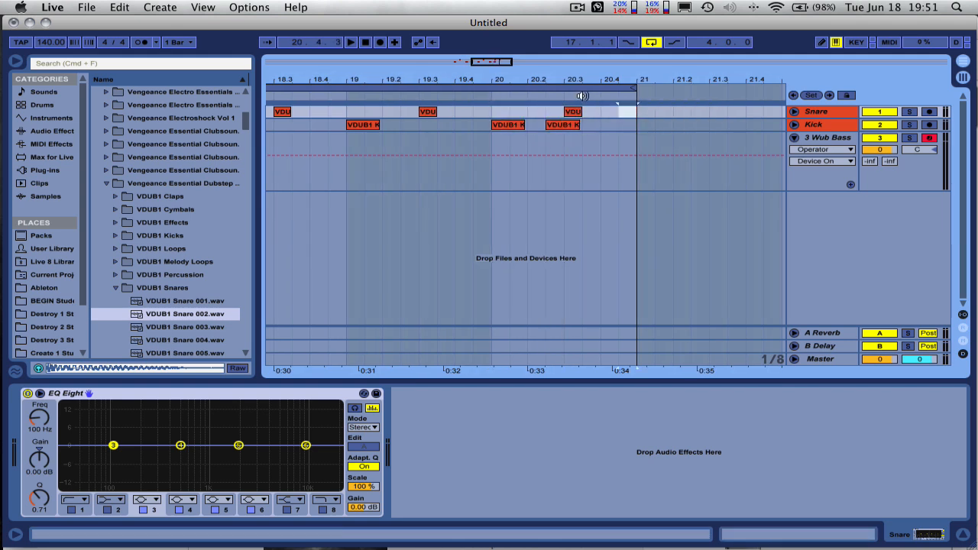
drag(585, 79, 586, 50)
drag(432, 125, 446, 126)
key(space)
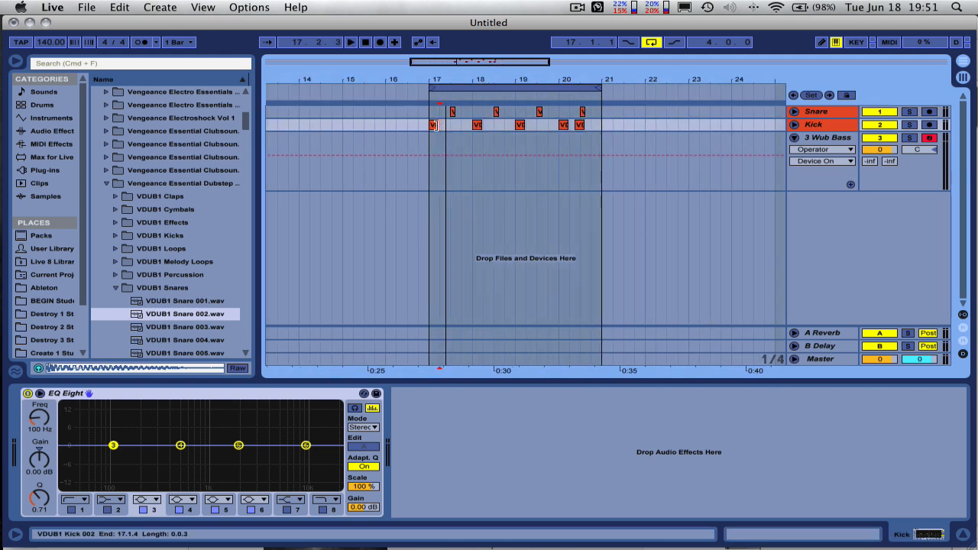
Step: Add a Compressor audio effect after the Wub Bass rack on its track
click(811, 137)
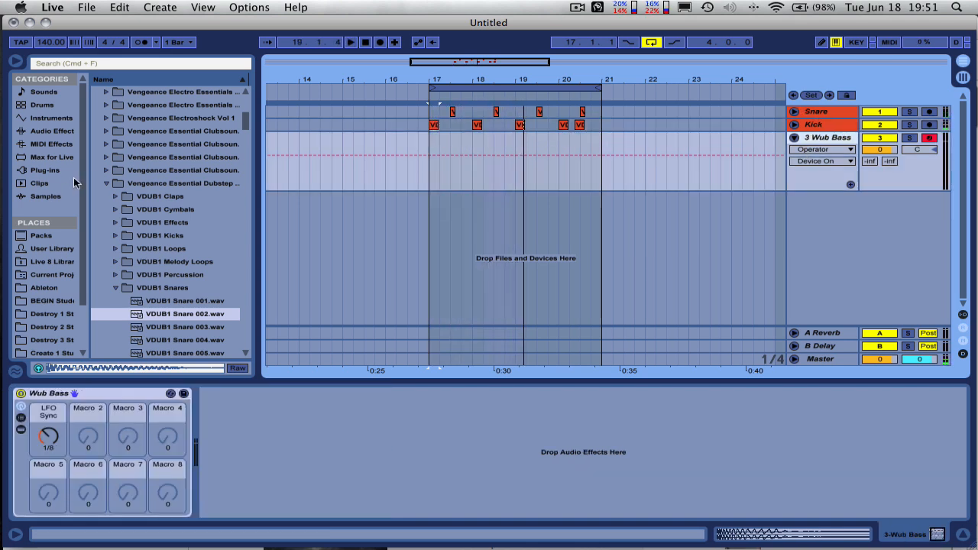
click(51, 131)
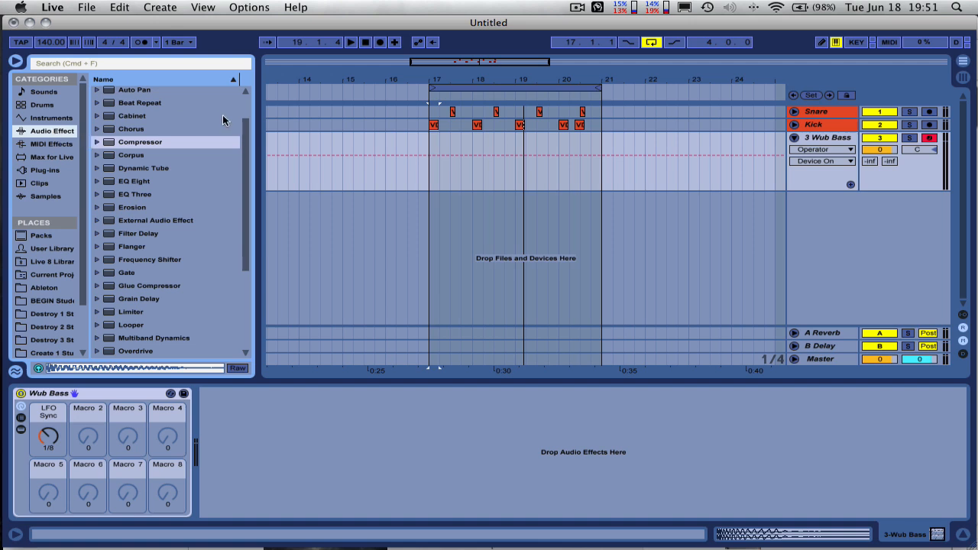
drag(127, 148, 333, 432)
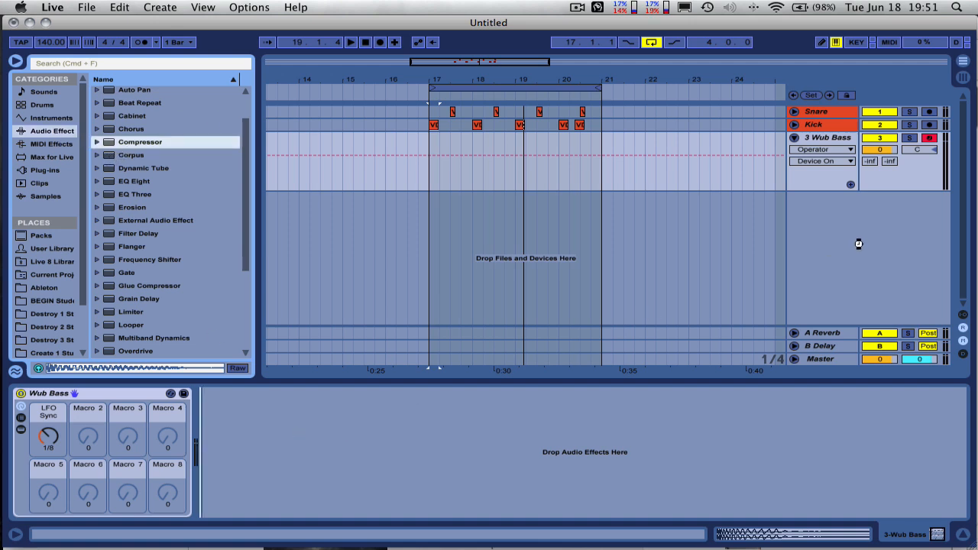
drag(858, 244, 840, 142)
Step: Enable the Compressor's sidechain with the Kick track as its audio source
click(220, 393)
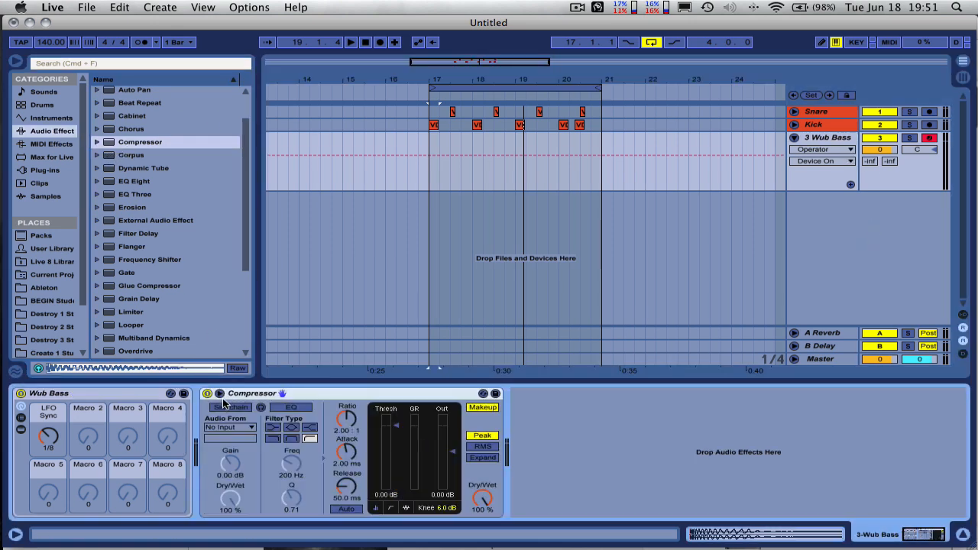
click(228, 408)
click(240, 430)
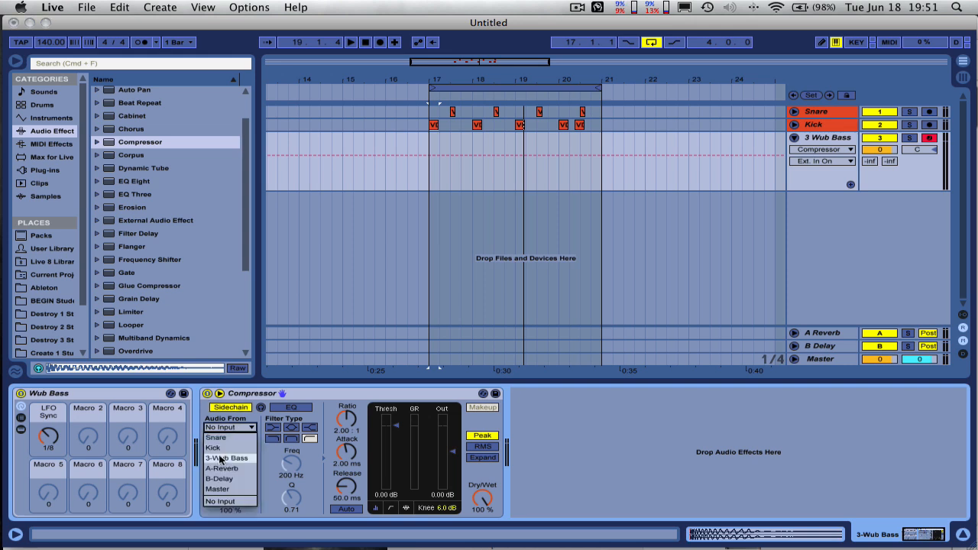
click(222, 457)
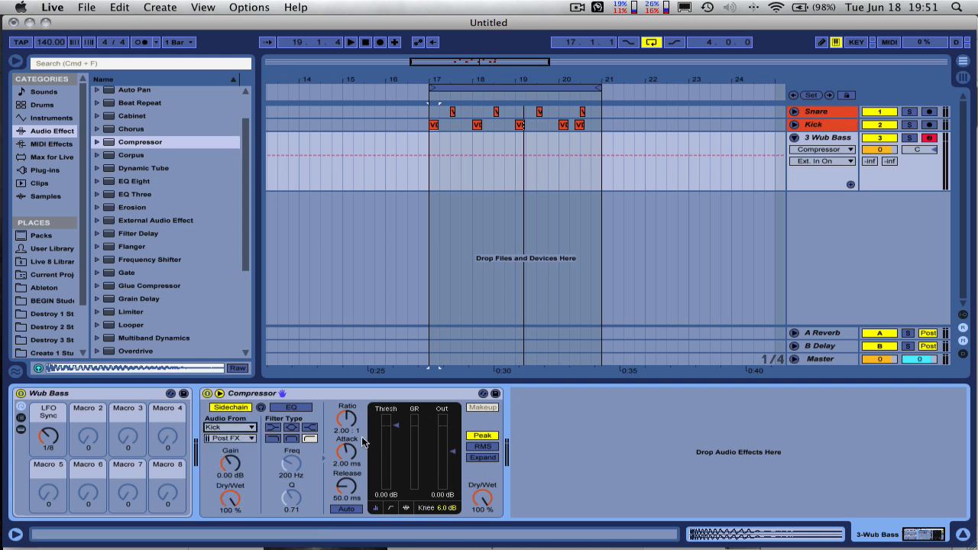
Step: Set the Compressor's threshold to -15.3 dB while playing the loop to check the sidechain against the kick
key(space)
drag(396, 425, 396, 454)
key(space)
key(space)
key(space)
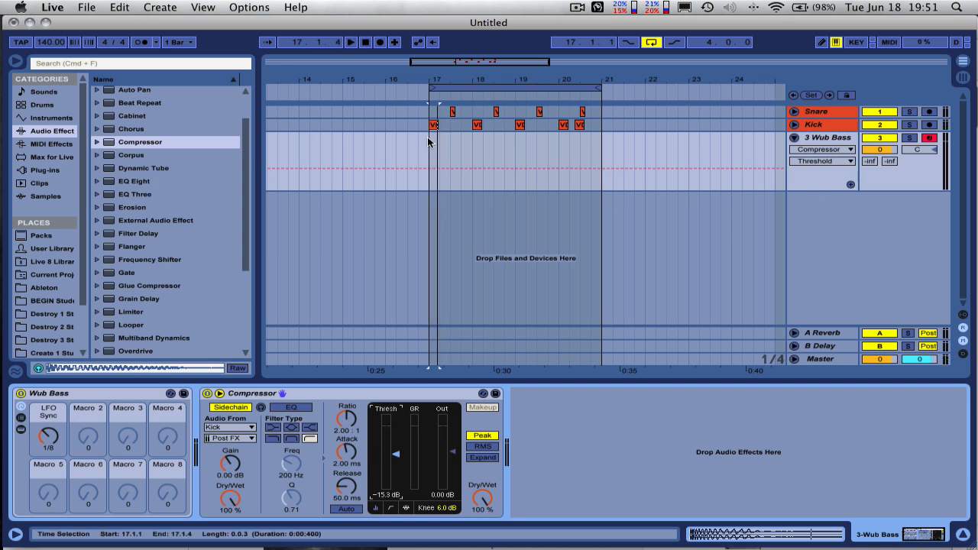
Step: Insert a MIDI clip across bars 17 to 20 on the Wub Bass track and add a one-bar note at its start
drag(428, 142, 601, 152)
key(super+shift+m)
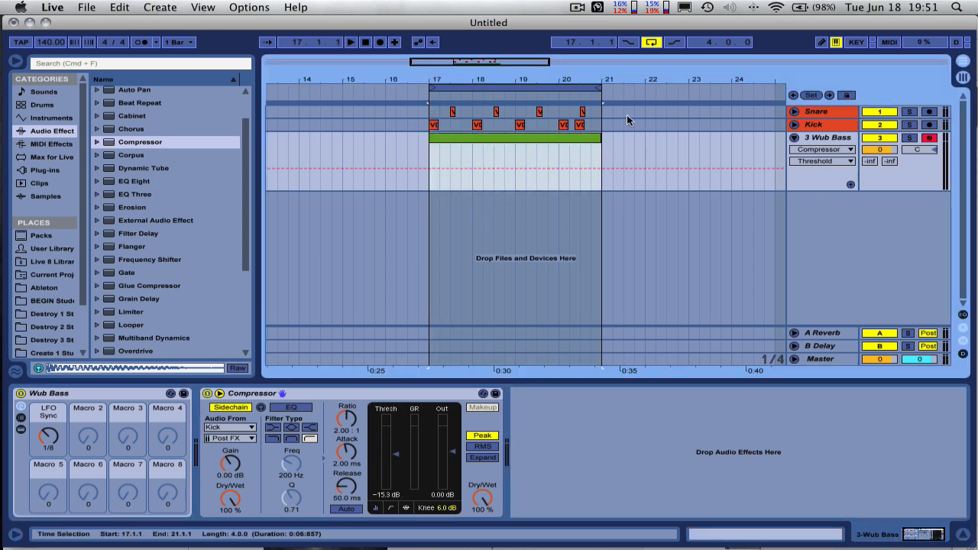
double_click(584, 139)
double_click(229, 455)
drag(228, 455, 410, 452)
Step: Transpose the one-bar bass note down by octaves to G0, playing the loop to check the pitch
key(shift+Down)
key(shift+Down)
key(space)
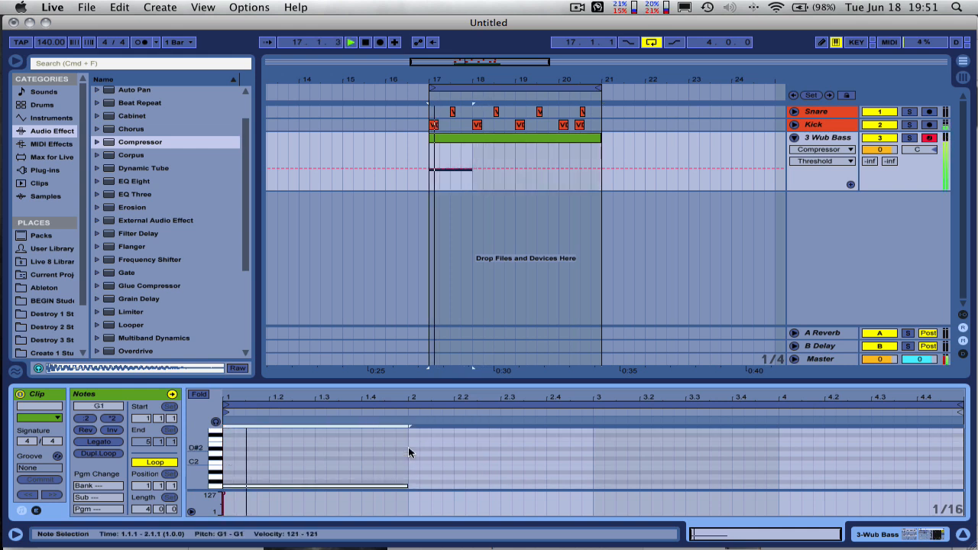
key(space)
key(shift+Down)
key(space)
key(space)
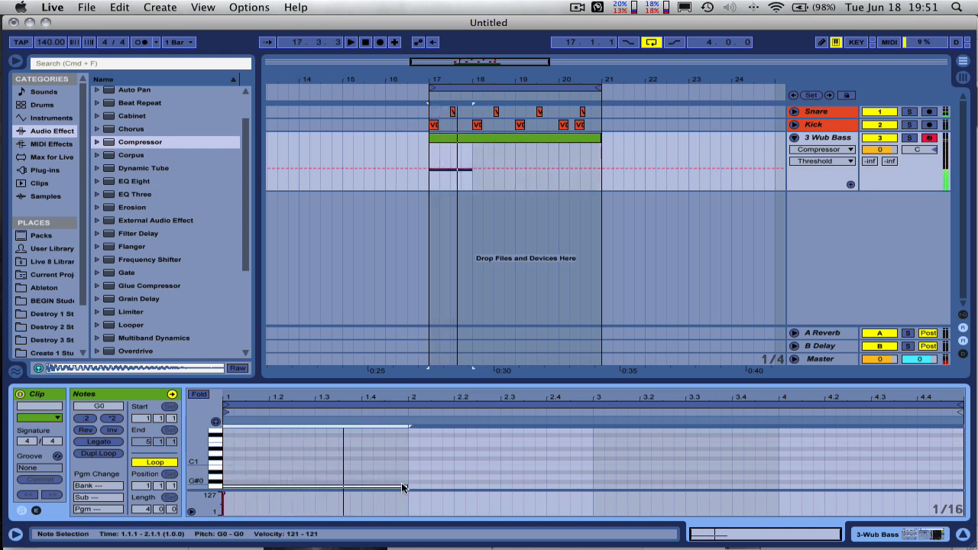
key(space)
Step: Shorten the first G0 note to three beats, then add A#0 at 1.4.1 and a three-beat G0 at 2.1.1
mouse_move(403, 488)
mouse_down()
mouse_move(358, 486)
mouse_move(409, 473)
mouse_up()
key(space)
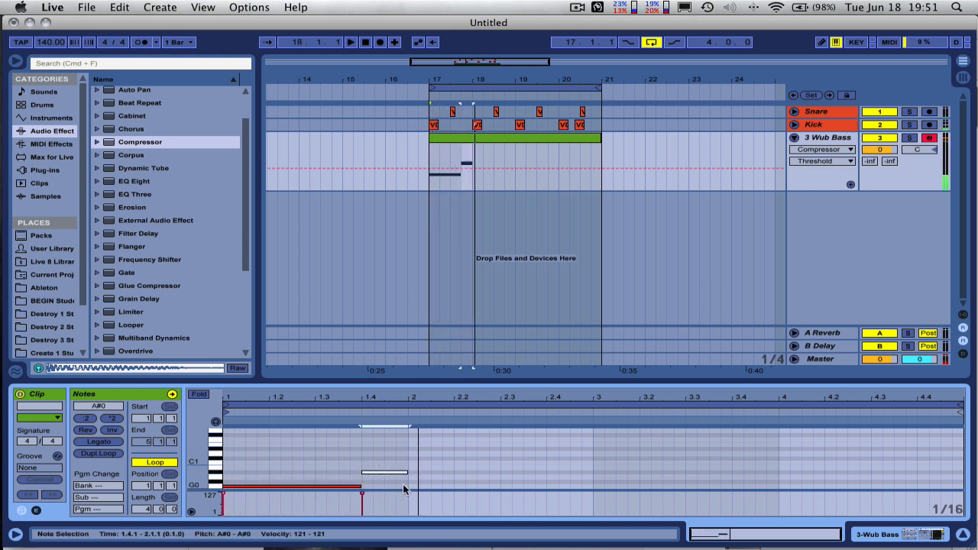
drag(414, 486, 541, 489)
scroll(531, 480, down, 1)
key(space)
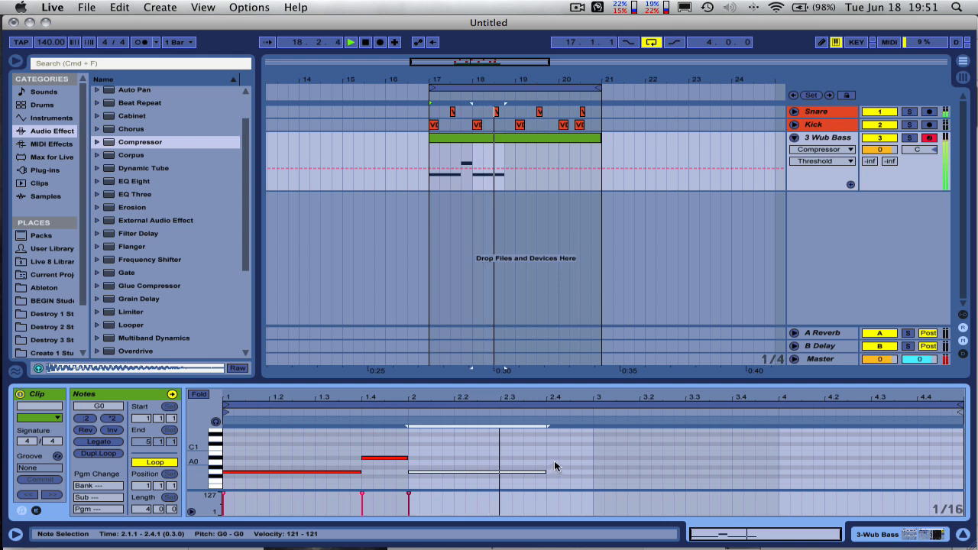
Step: Add a one-beat C1 at 2.4.1, then fill bar 3 with F0 and bar 4 with E0
click(548, 455)
key(space)
key(space)
mouse_move(547, 449)
mouse_down()
mouse_move(594, 450)
mouse_move(611, 469)
mouse_move(962, 472)
mouse_up()
scroll(598, 469, down, 1)
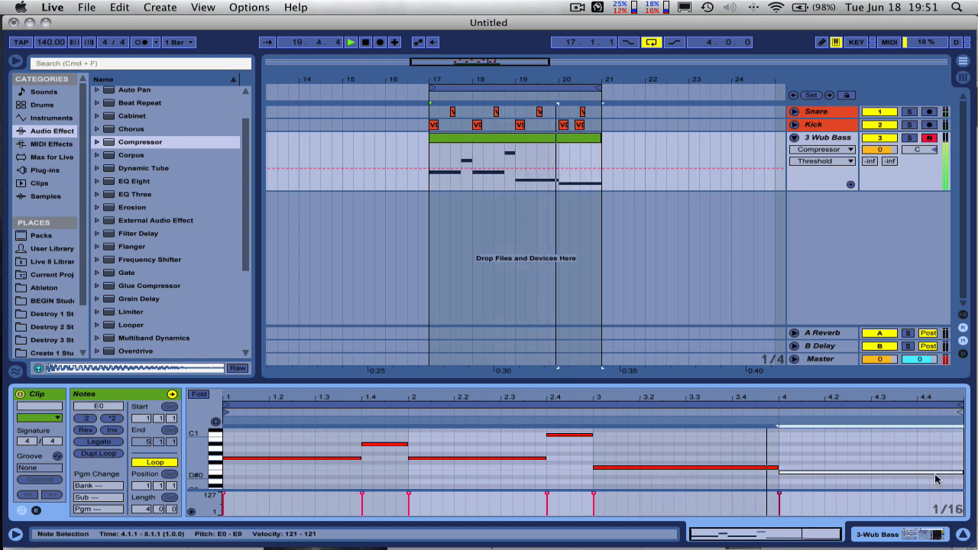
Step: Lower the kick-sidechained Compressor's threshold to -17.5 dB on the Wub Bass track and duplicate the device
click(831, 140)
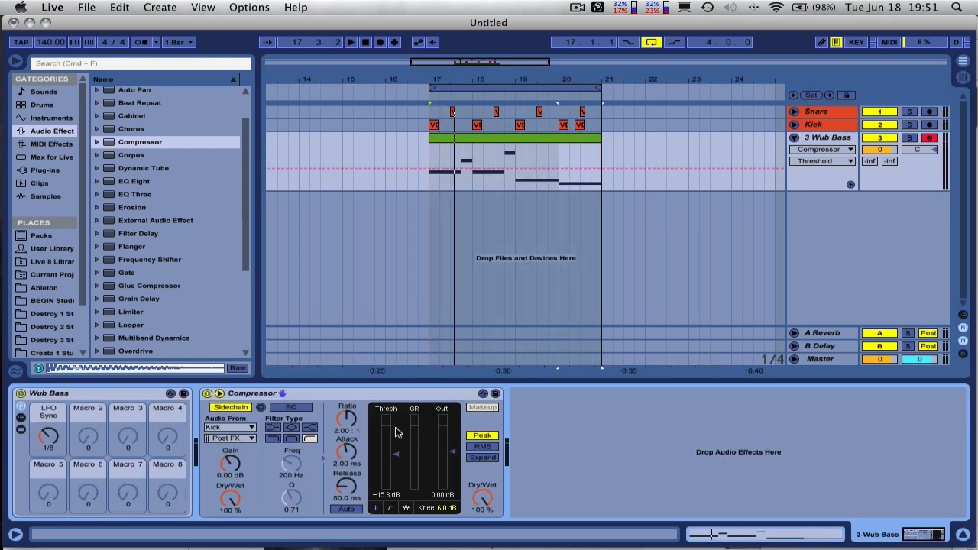
drag(396, 454, 395, 464)
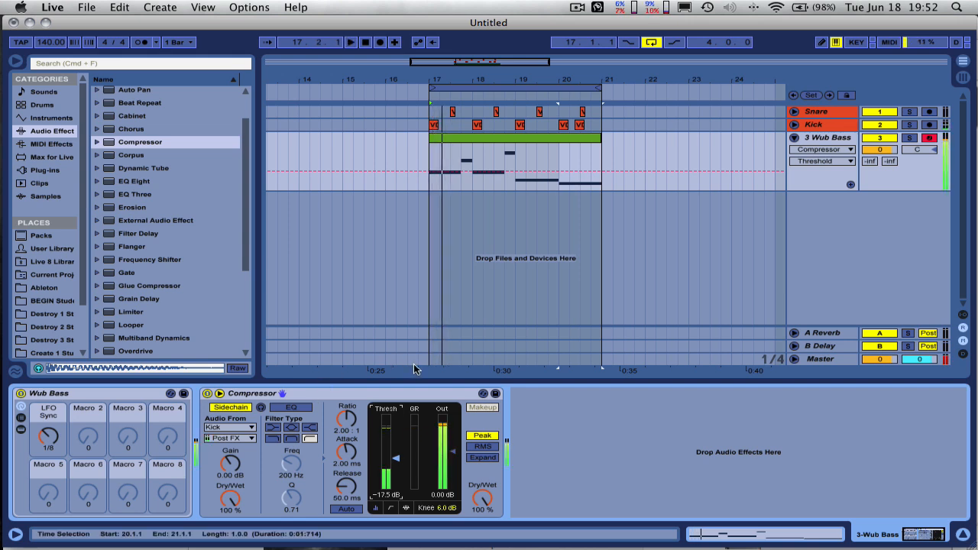
click(348, 393)
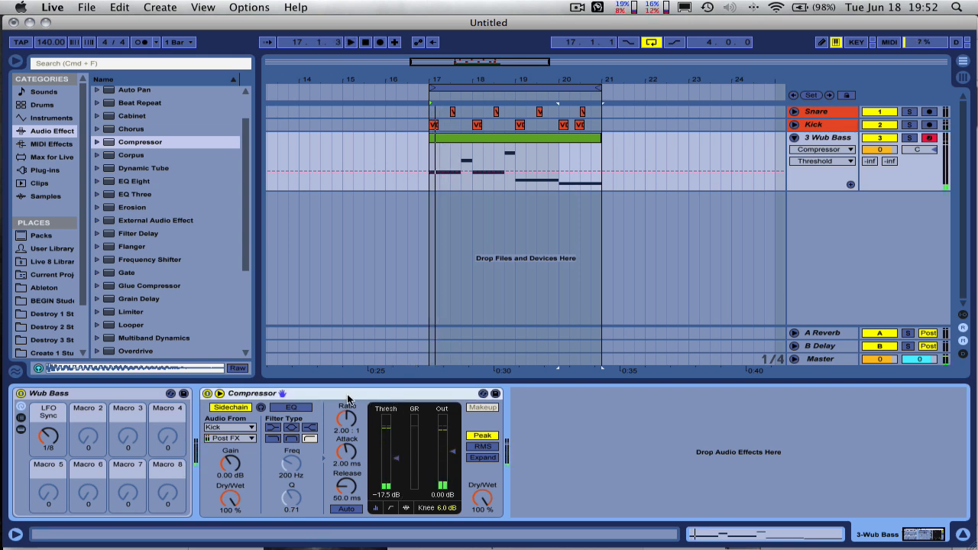
key(super+d)
Step: Set the duplicate Compressor's sidechain source to the Snare track with a -14.2 dB threshold, and play the loop
click(541, 433)
click(539, 444)
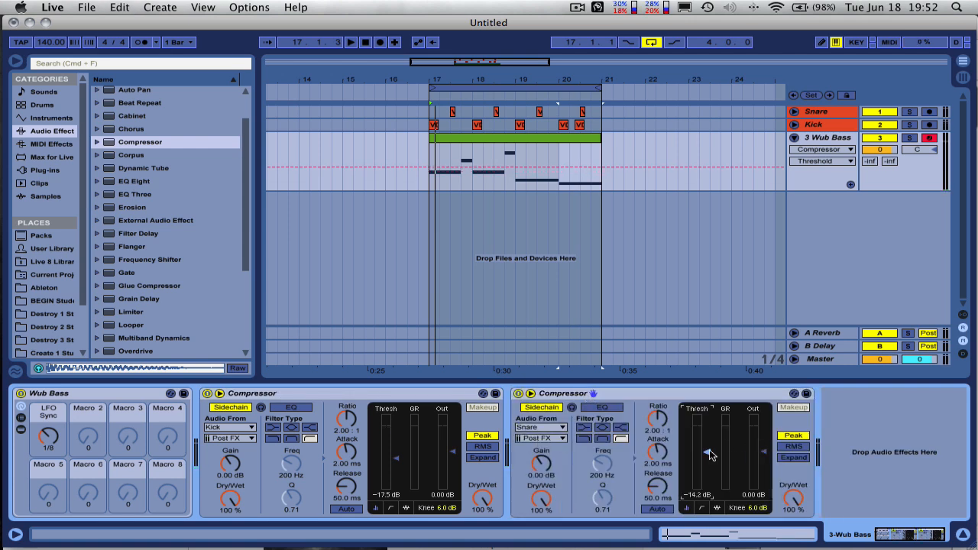
key(space)
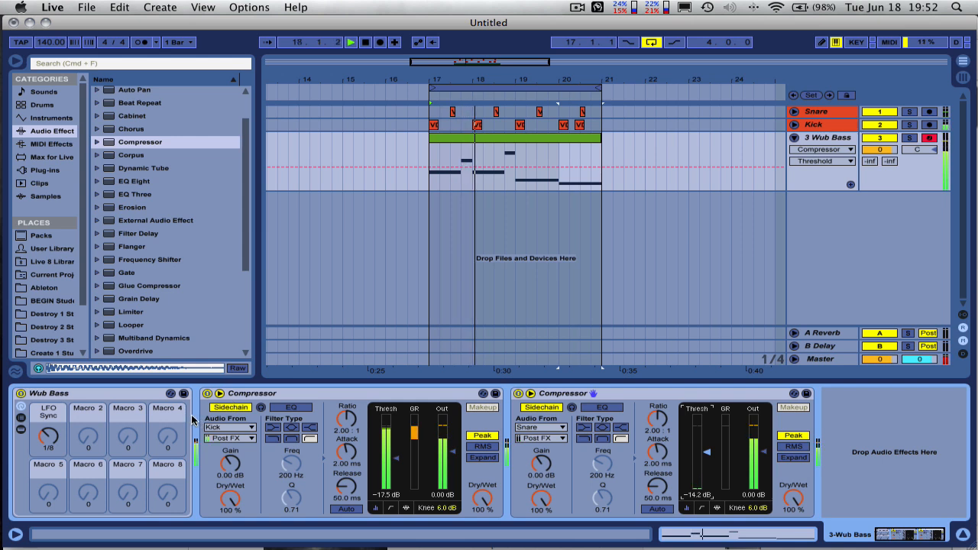
Step: Collapse both Compressors and insert a Glue Compressor between the Wub Bass rack and them
click(84, 396)
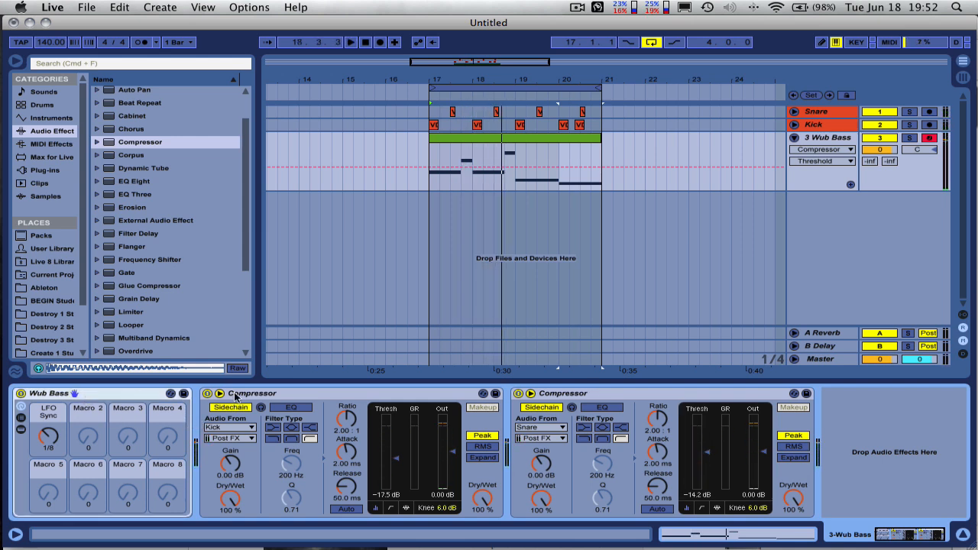
double_click(273, 393)
double_click(275, 394)
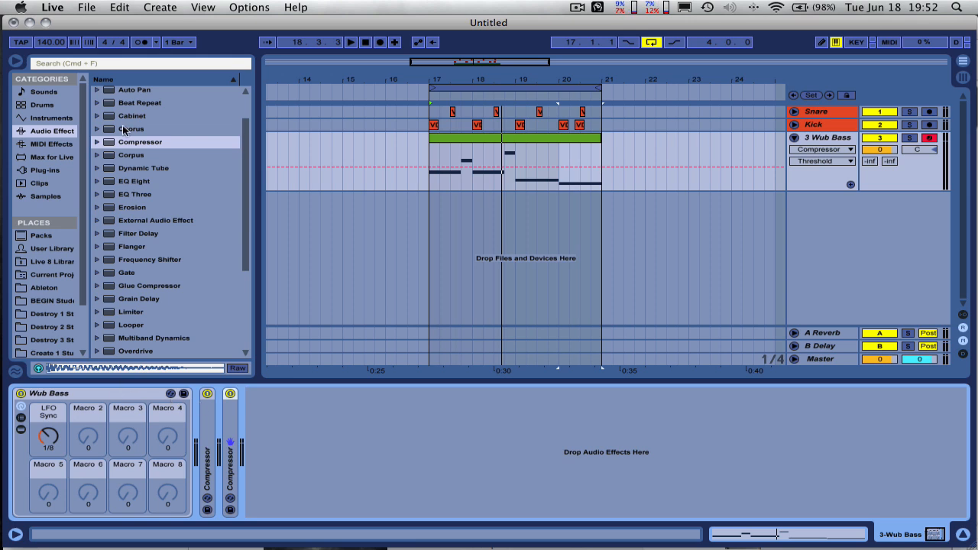
scroll(149, 192, down, 2)
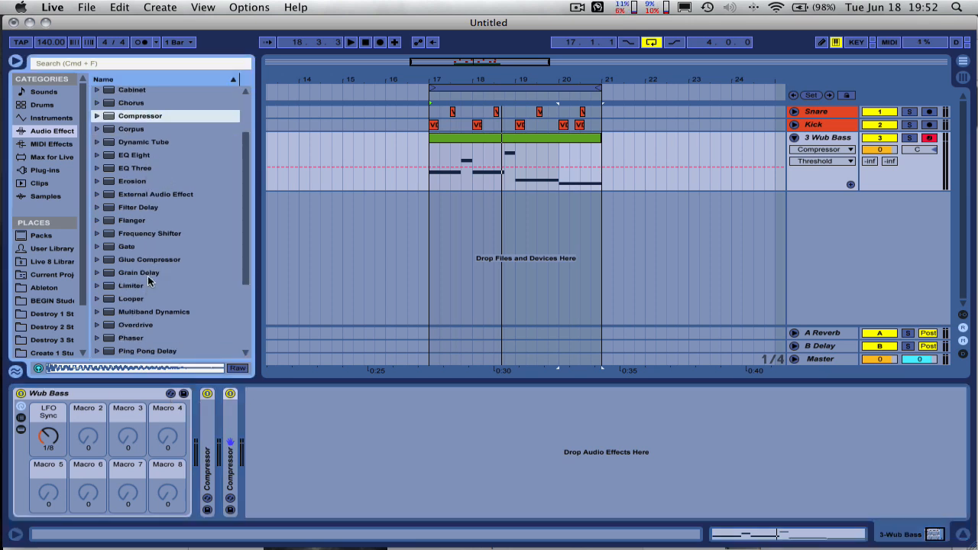
drag(149, 263, 199, 413)
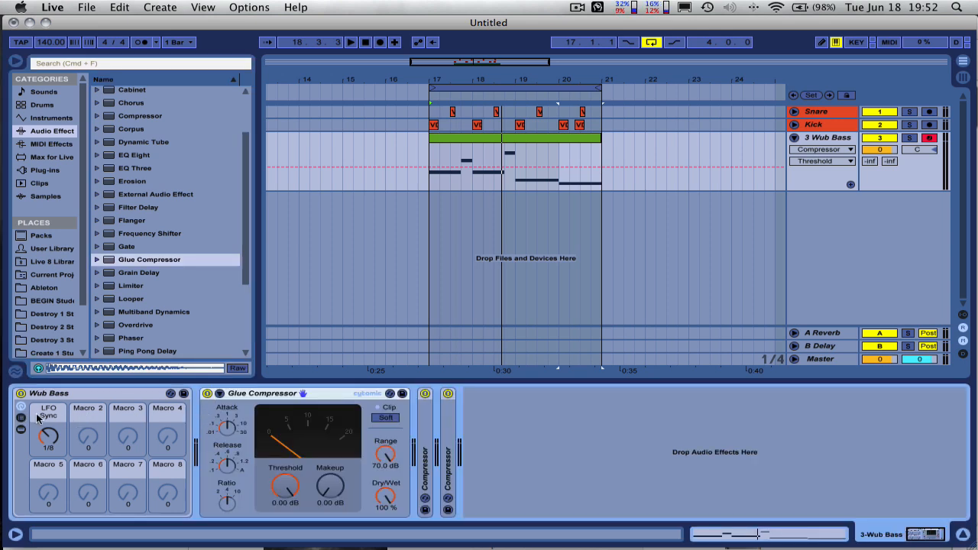
Step: Enable Soft clipping on the Glue Compressor, raise its attack, release and ratio, and lower its threshold to -5.71 dB
click(385, 418)
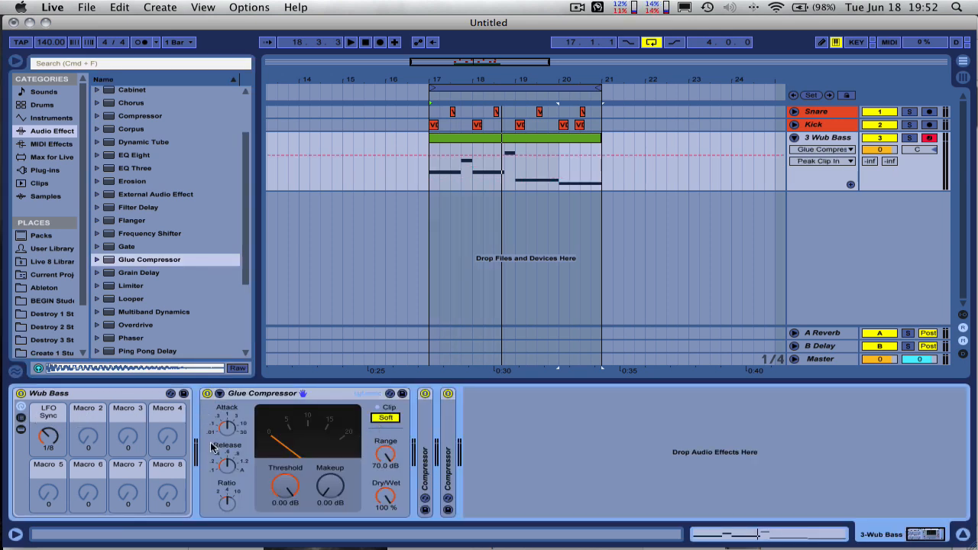
click(214, 438)
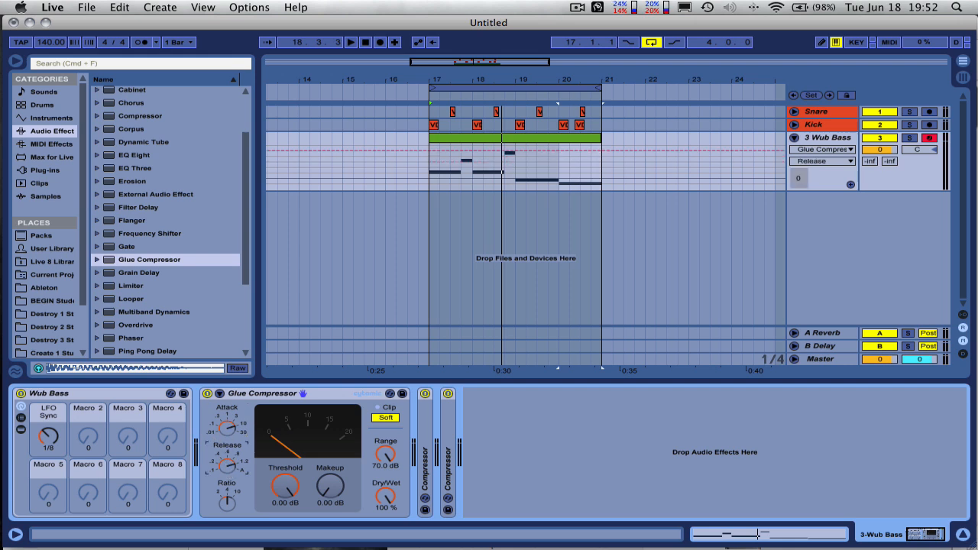
drag(284, 486, 284, 489)
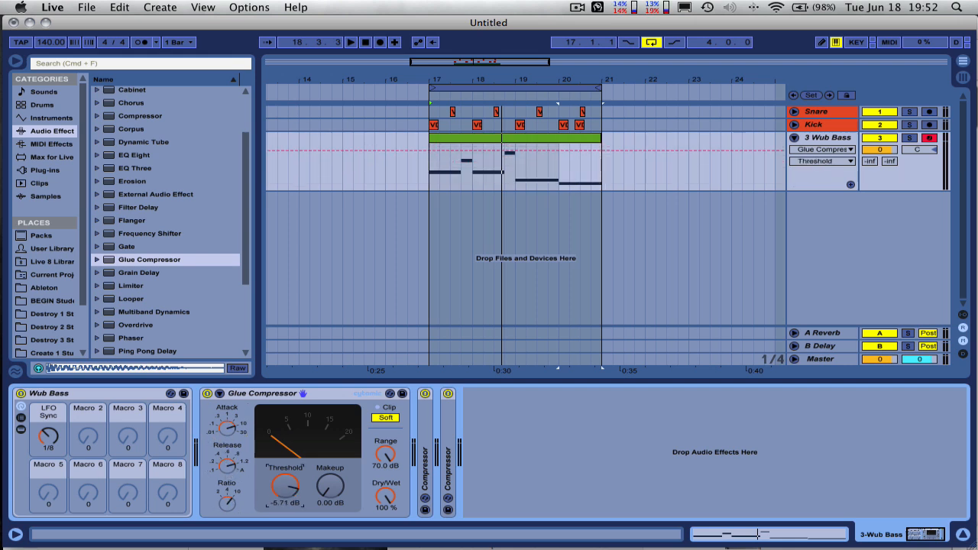
Step: Set the Glue Compressor's threshold to -6.67 dB and its makeup gain to 3.49 dB during playback
key(space)
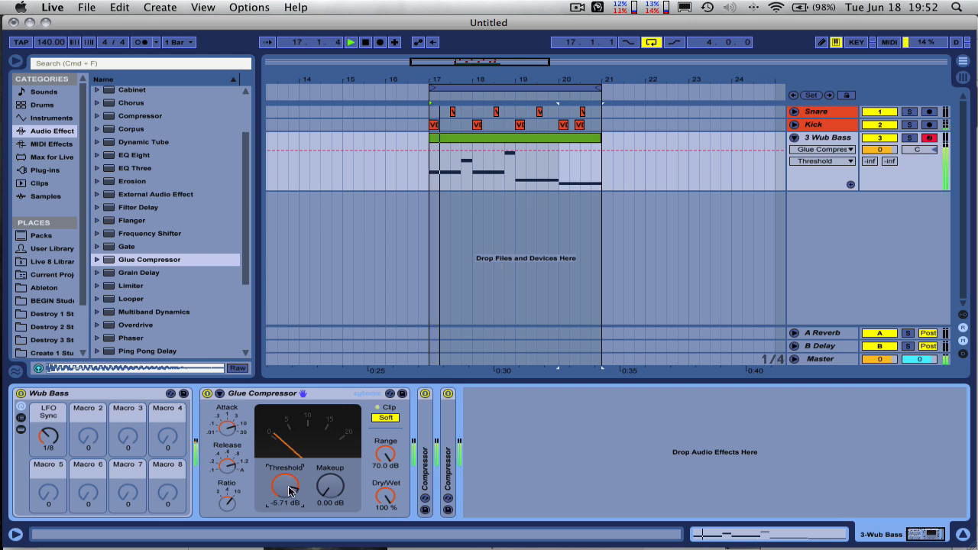
drag(292, 490, 330, 469)
key(space)
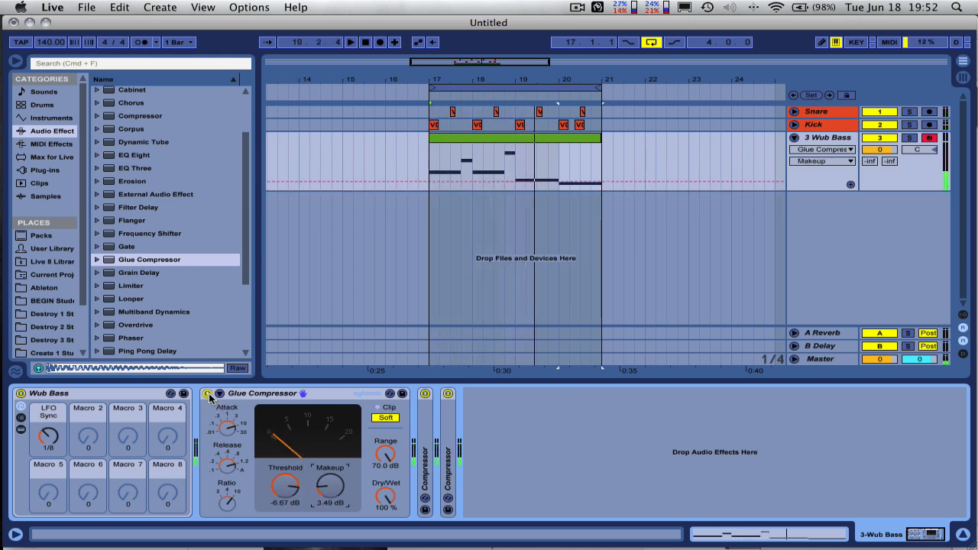
Step: Bypass the Glue Compressor, solo the Wub Bass track during playback and lower its volume to -5.5 dB
click(208, 394)
key(space)
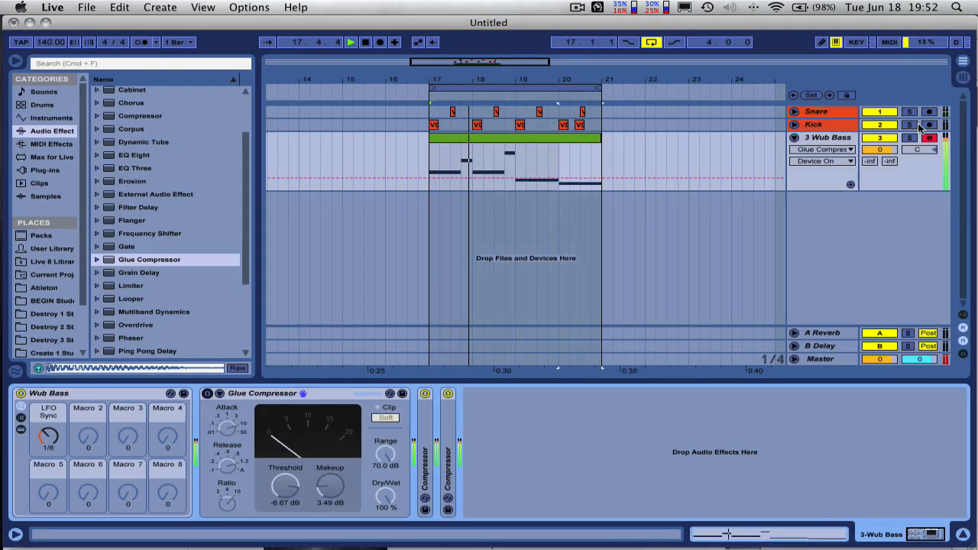
click(910, 138)
drag(879, 149, 880, 170)
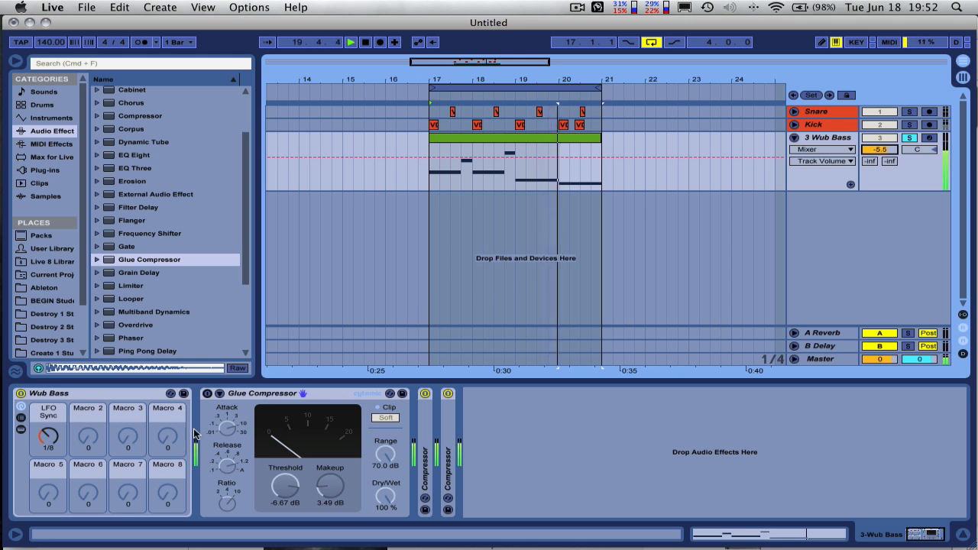
Step: Compare the soloed bass with and without the Glue Compressor during playback, leaving the device enabled
key(space)
click(207, 394)
key(space)
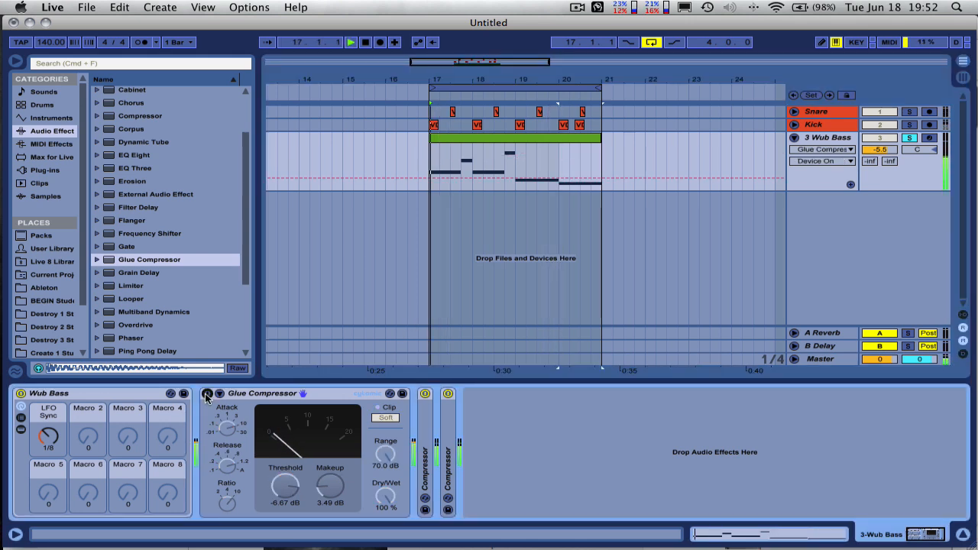
click(207, 394)
Step: Set the Glue Compressor's makeup to 4.13 dB and threshold to -7.94 dB, comparing the sound with the device bypassed and enabled
drag(330, 486, 330, 481)
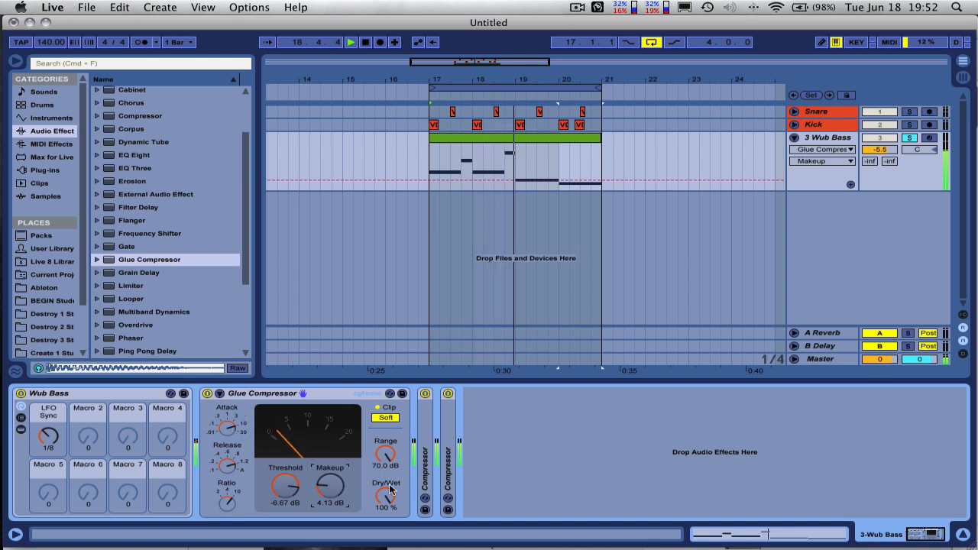
mouse_move(387, 496)
mouse_down()
mouse_move(387, 527)
mouse_move(387, 495)
mouse_up()
drag(292, 487, 292, 492)
click(209, 393)
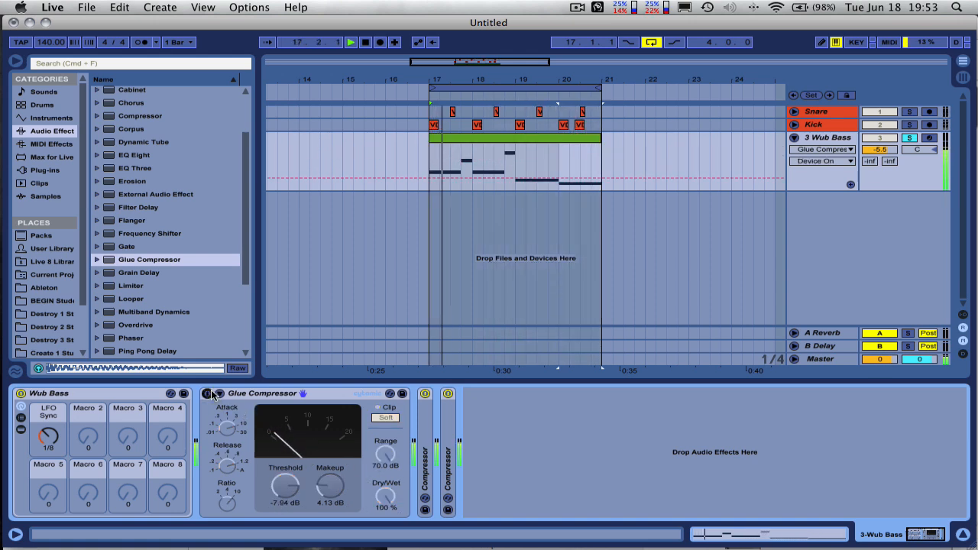
click(209, 393)
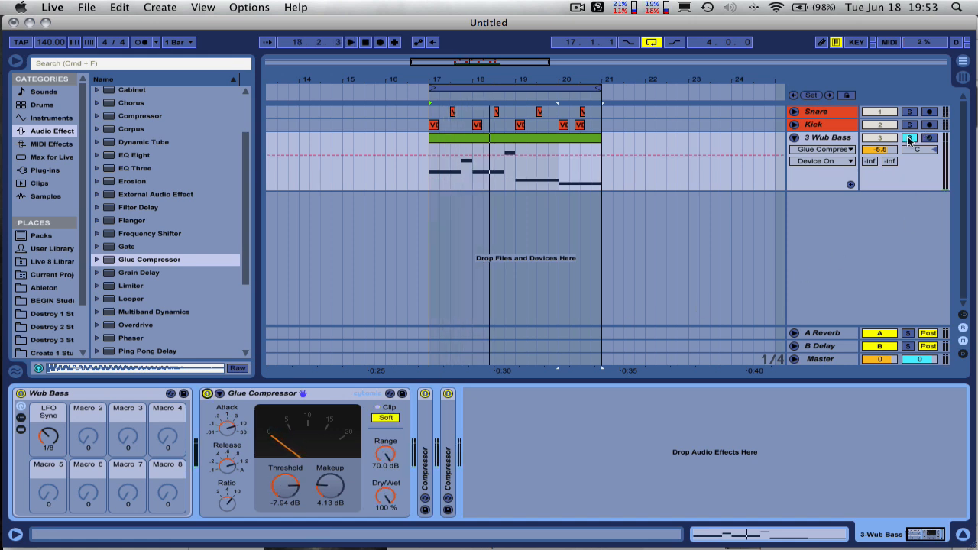
Step: Unsolo the Wub Bass track, play the full loop and collapse the Glue Compressor
click(911, 140)
key(space)
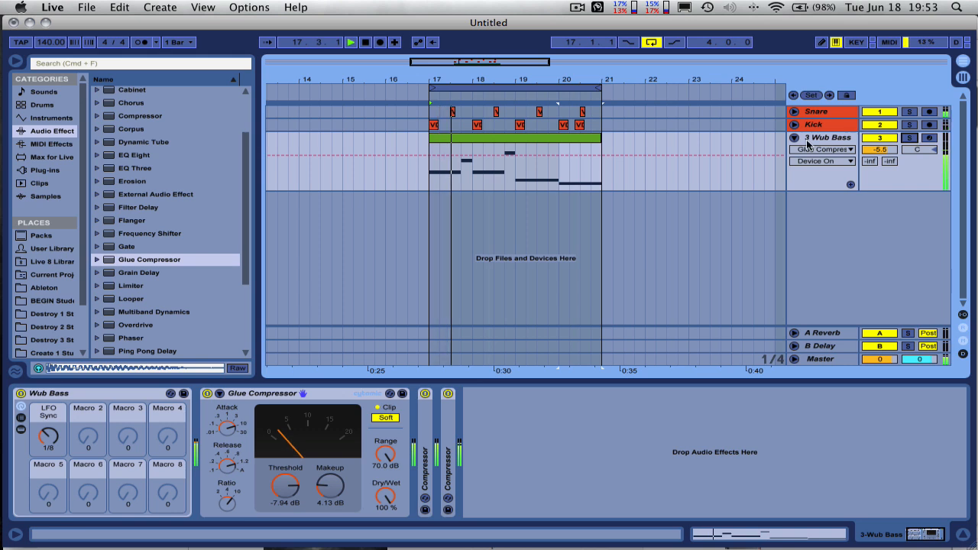
key(space)
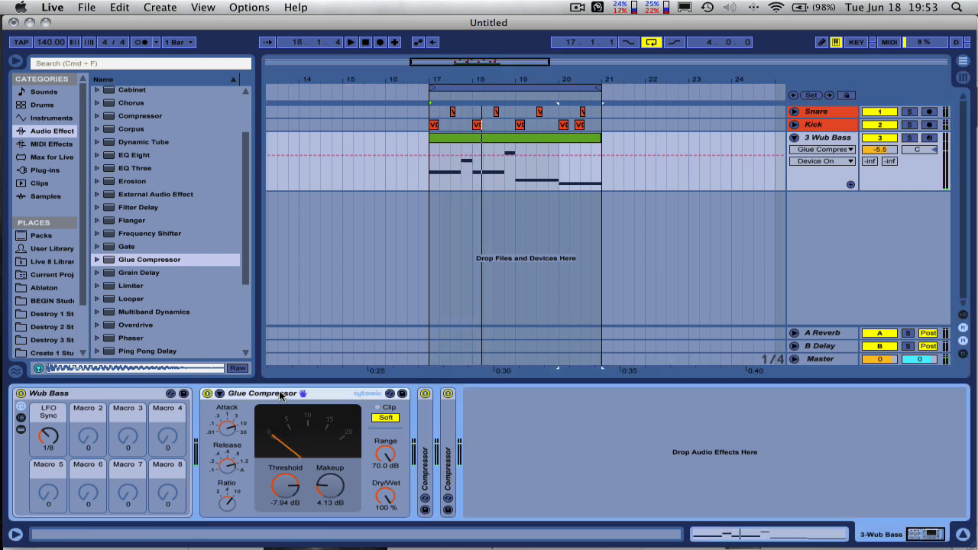
double_click(279, 394)
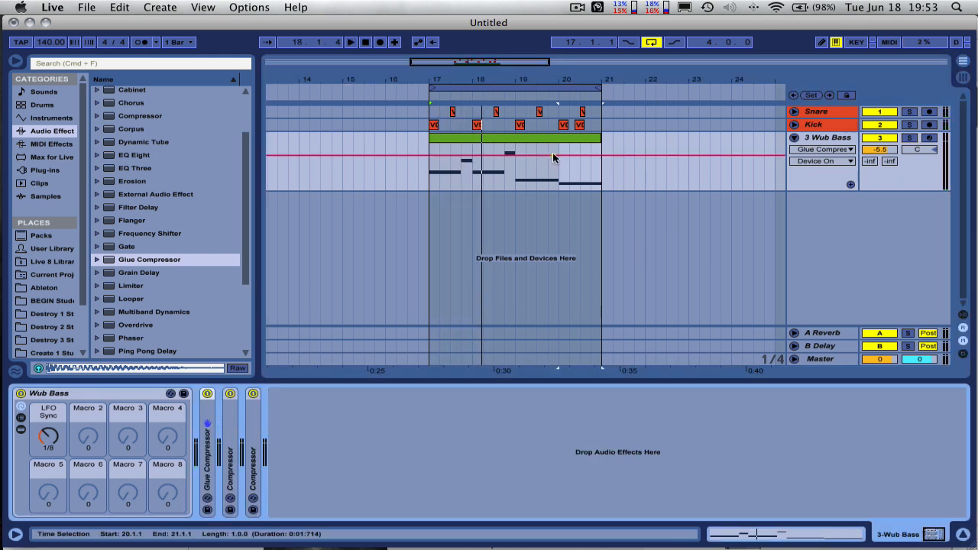
Step: Show the Wub Bass LFO Sync automation and draw one-beat steps at 17.4 and 18.3, plus a 1/6 step at 18.4
click(48, 437)
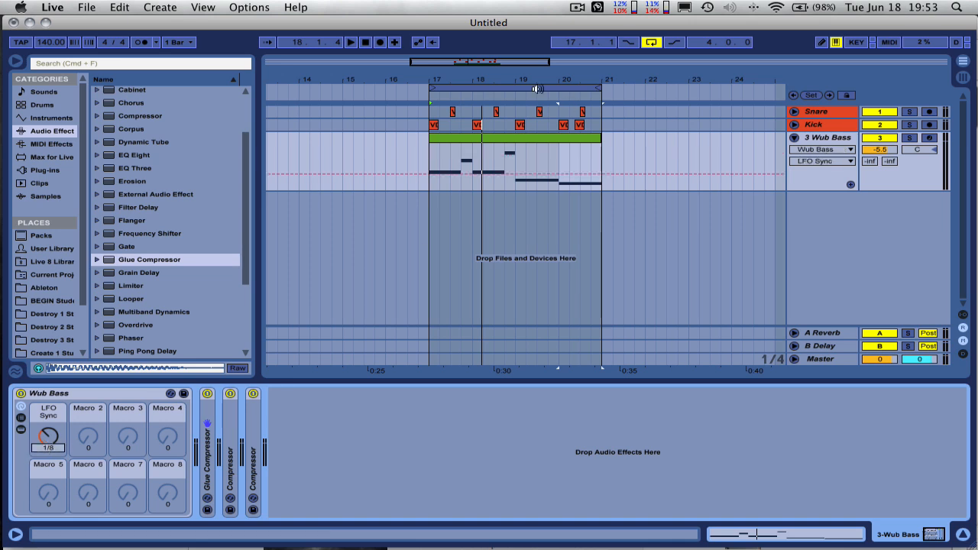
click(466, 167)
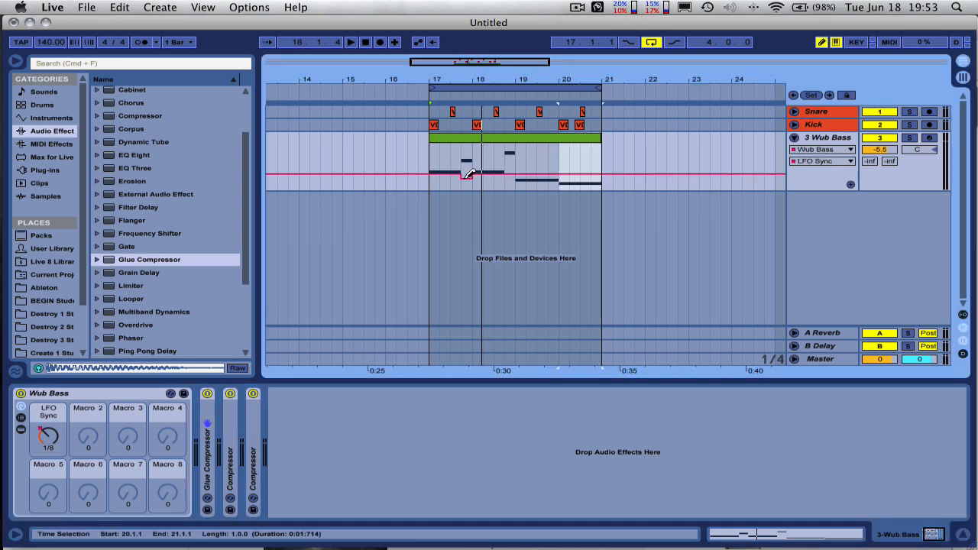
key(space)
key(plus)
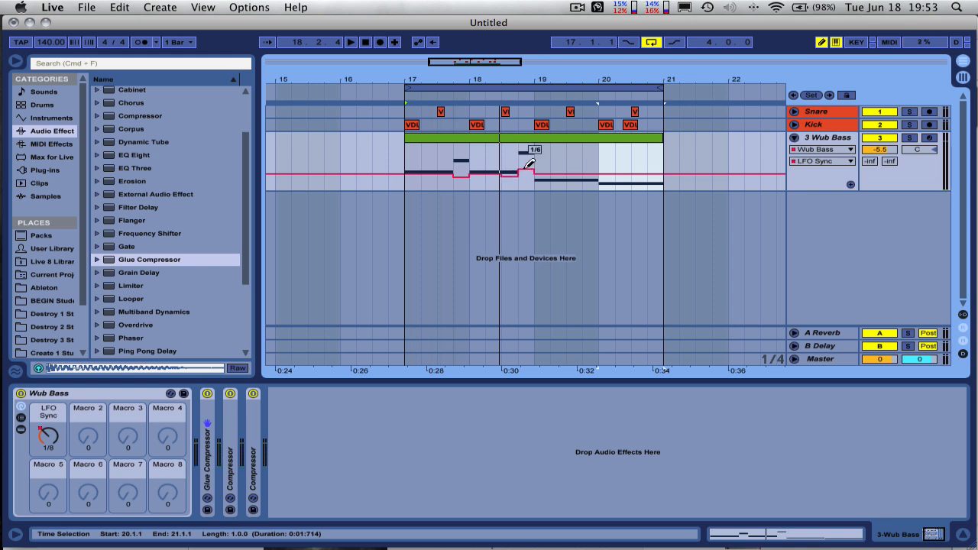
key(space)
Step: Draw the remaining LFO Sync steps across bars 19 and 20, ending with 1/12 at 20.4, and play the loop
drag(546, 165, 656, 174)
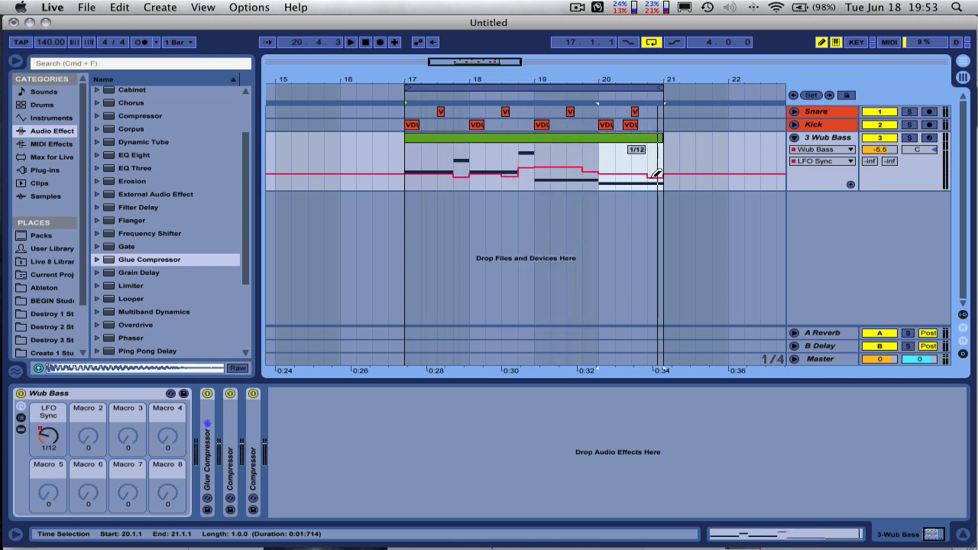
key(space)
key(b)
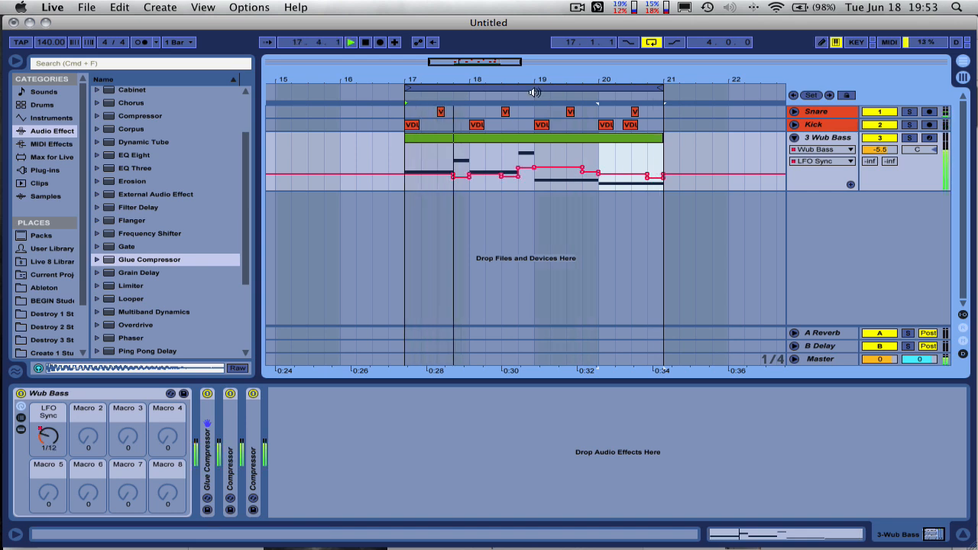
drag(540, 80, 539, 58)
Step: Balance the mix in Session View with Wub Bass at -12.2 dB and Kick at -11.1 dB, then return to the arrangement's Wub Bass track
drag(880, 150, 880, 156)
key(Tab)
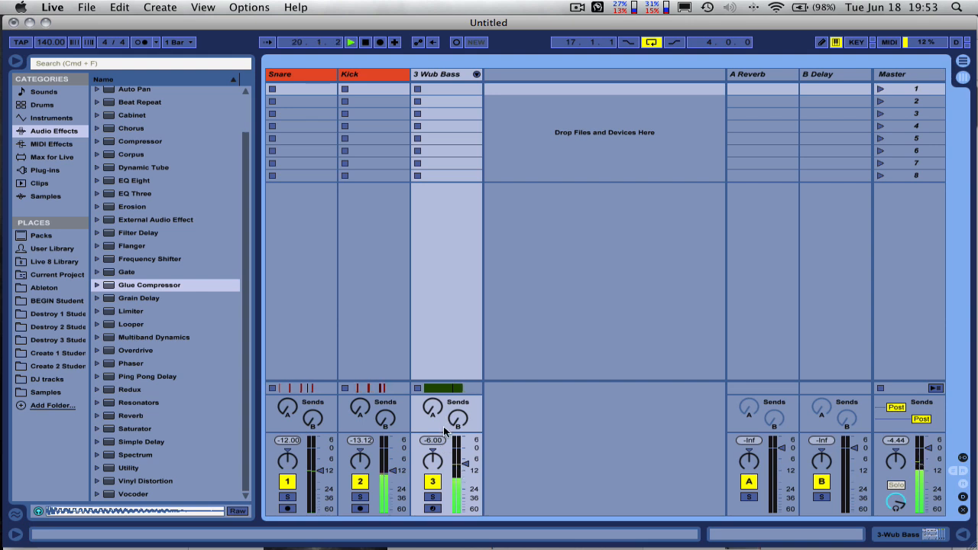
drag(470, 380, 469, 260)
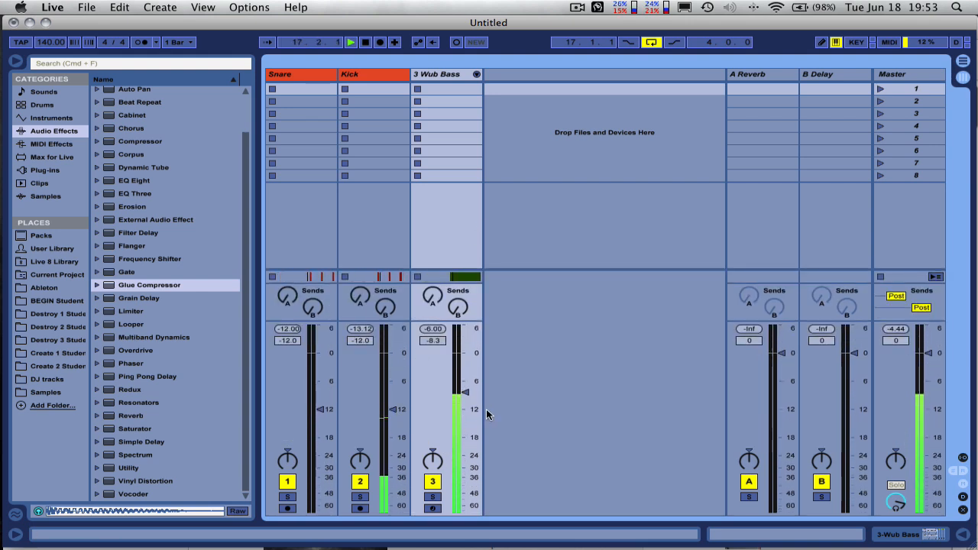
drag(466, 393, 466, 409)
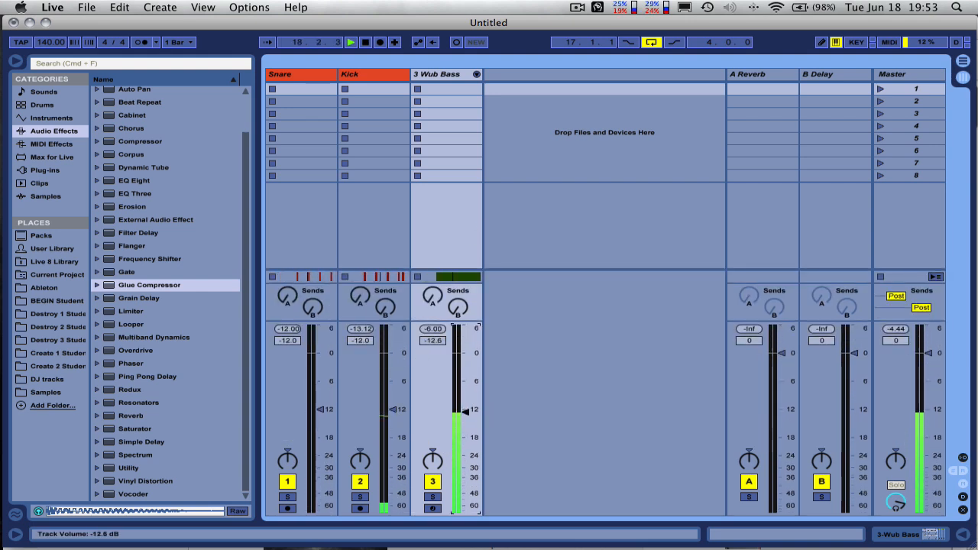
drag(393, 410, 393, 407)
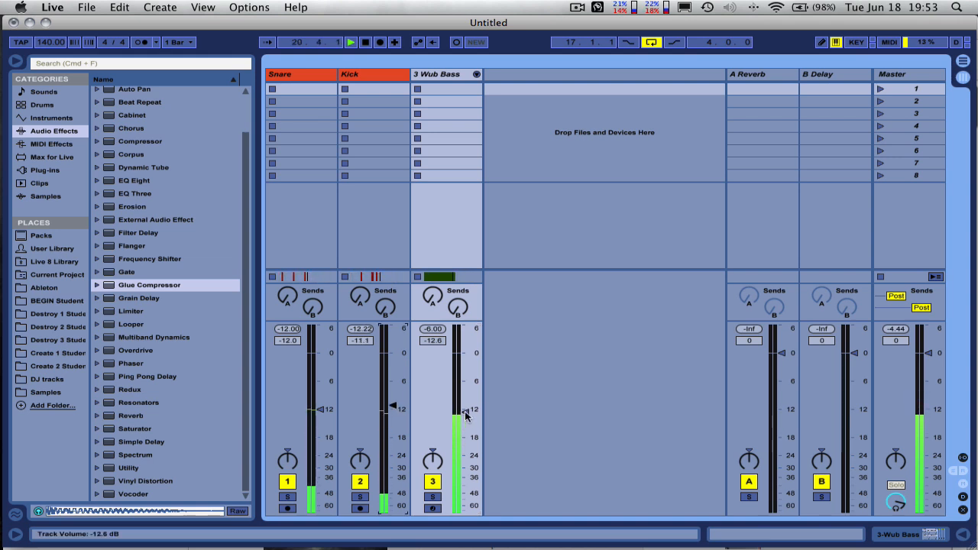
drag(465, 412, 464, 410)
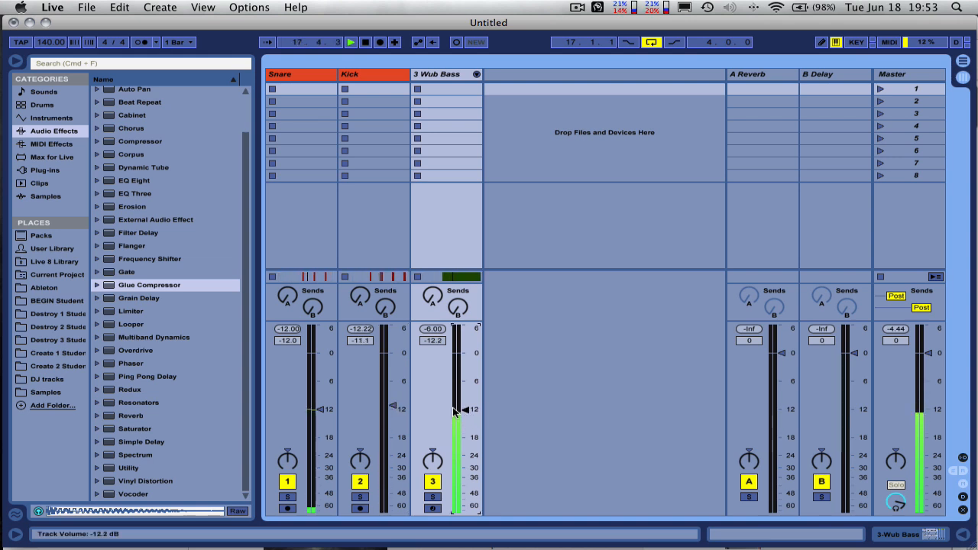
key(Tab)
click(850, 139)
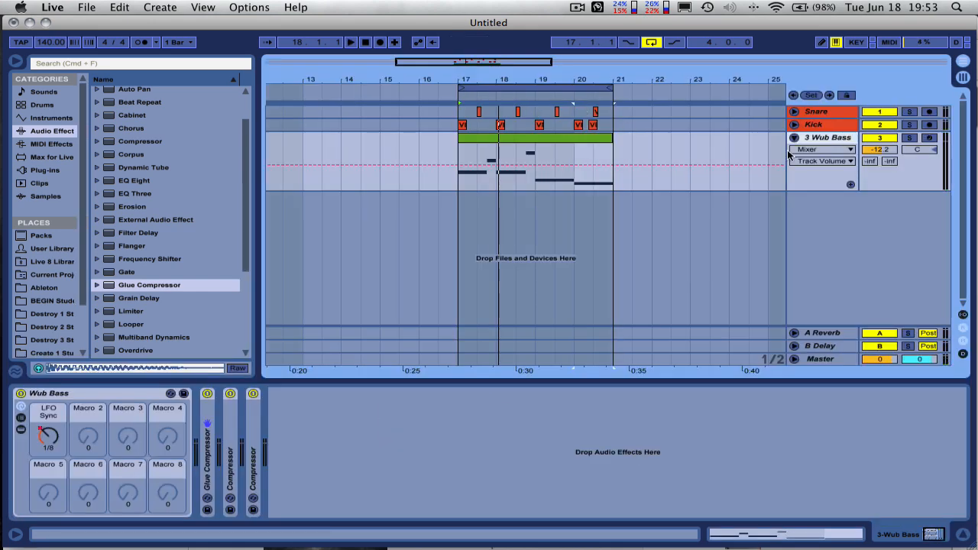